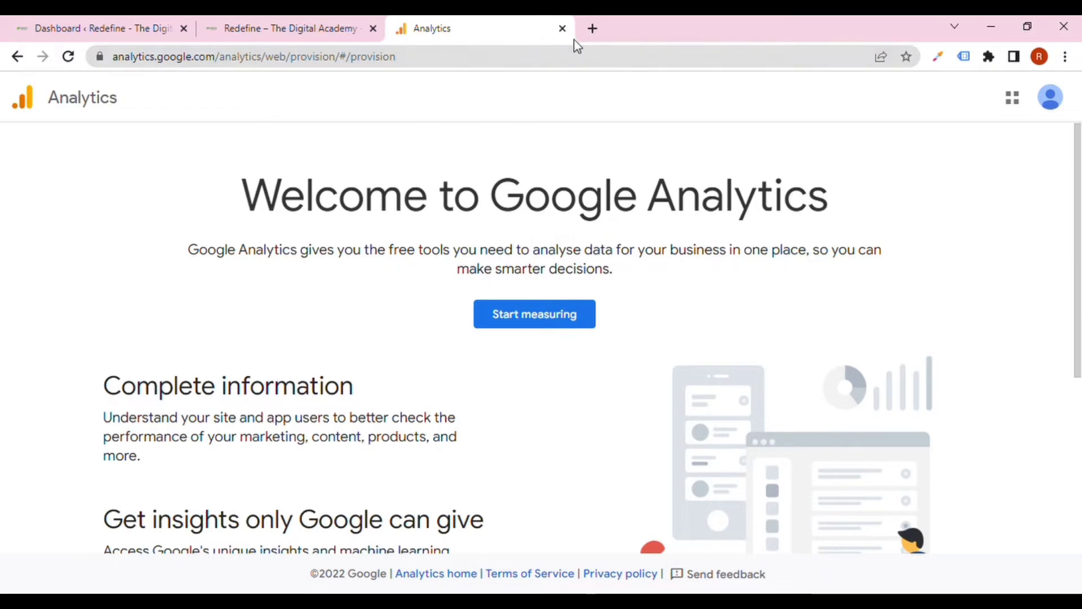
# Search Google for google analytics in a new tab and open the Google Analytics site.
pyautogui.click(592, 29)
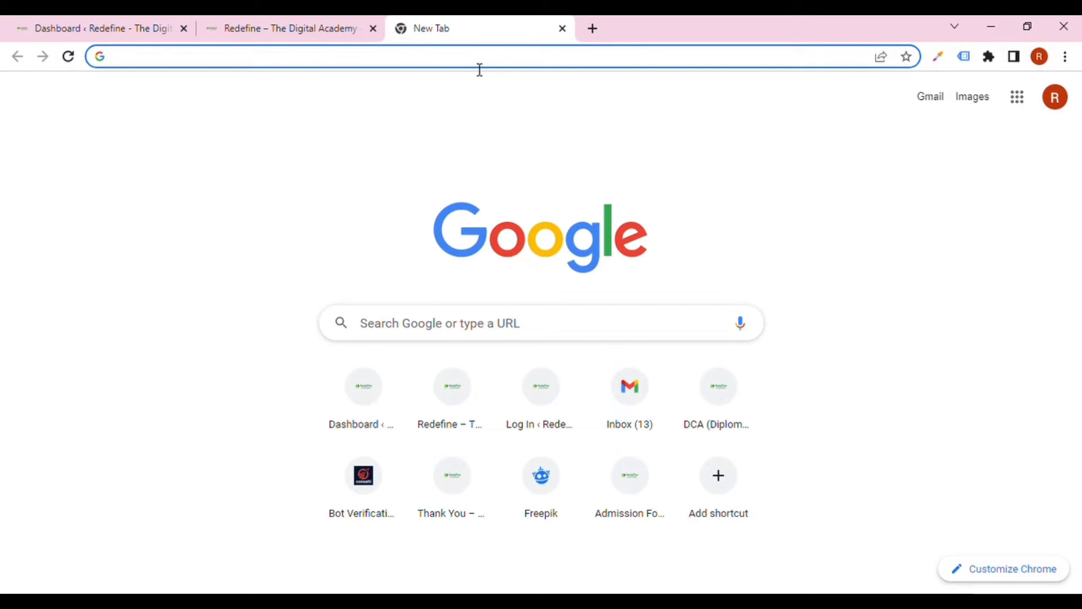
pyautogui.write('goog')
pyautogui.press('BackSpace')
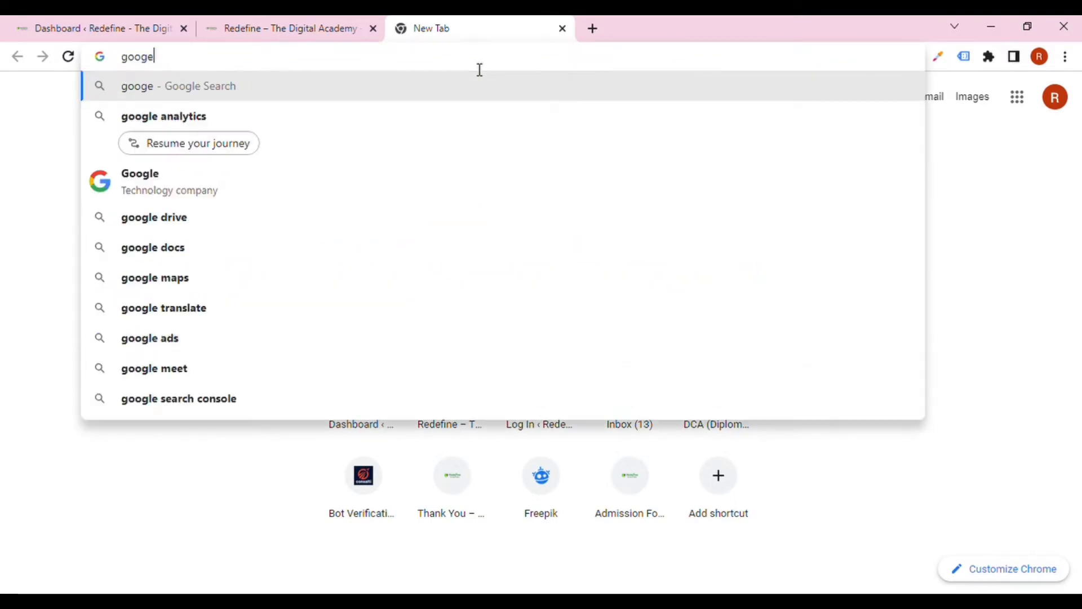
pyautogui.press('Down')
pyautogui.press('Return')
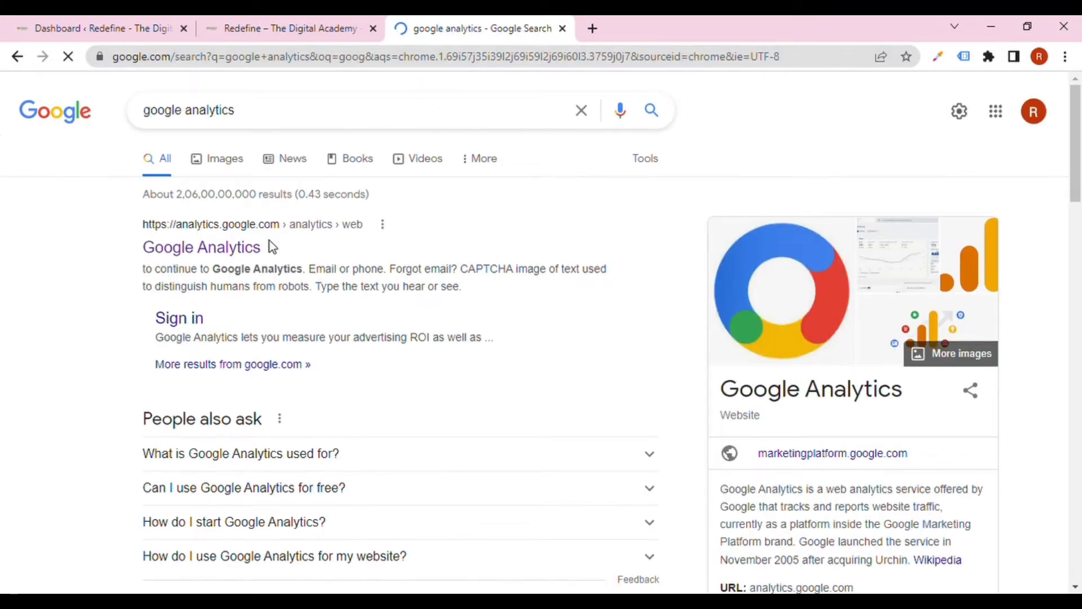
pyautogui.click(216, 246)
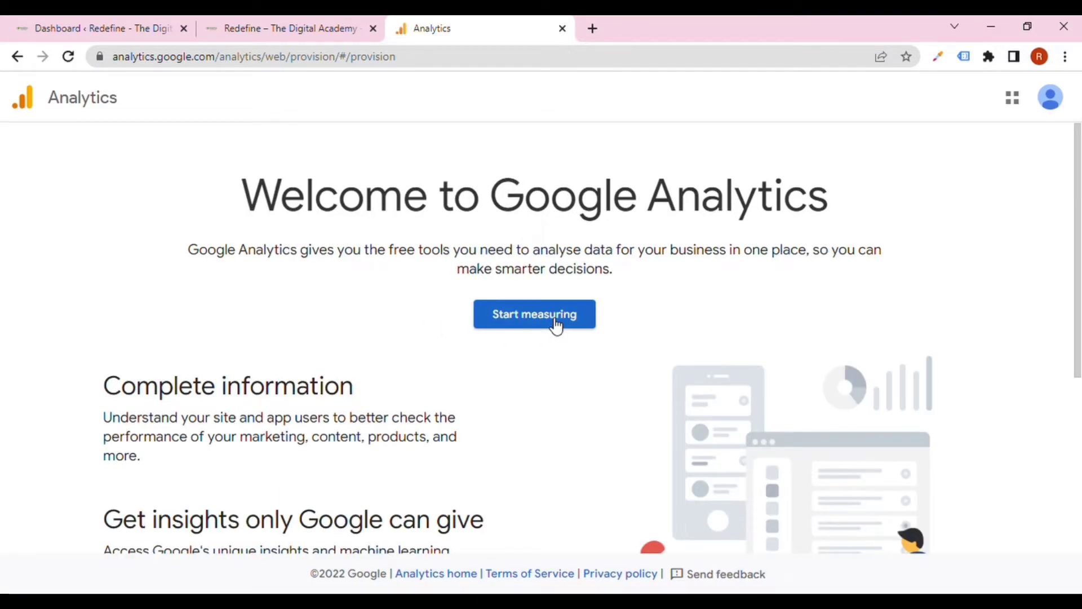
# Start setting up a new Analytics account and name it "Redefine-The Digital Academy".
pyautogui.click(556, 325)
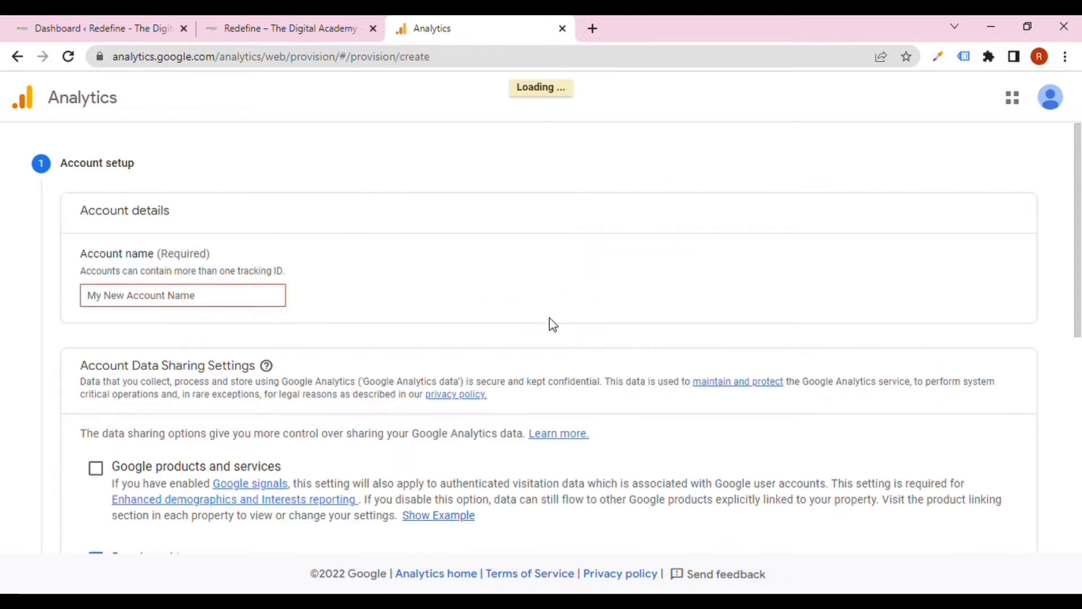
pyautogui.click(246, 298)
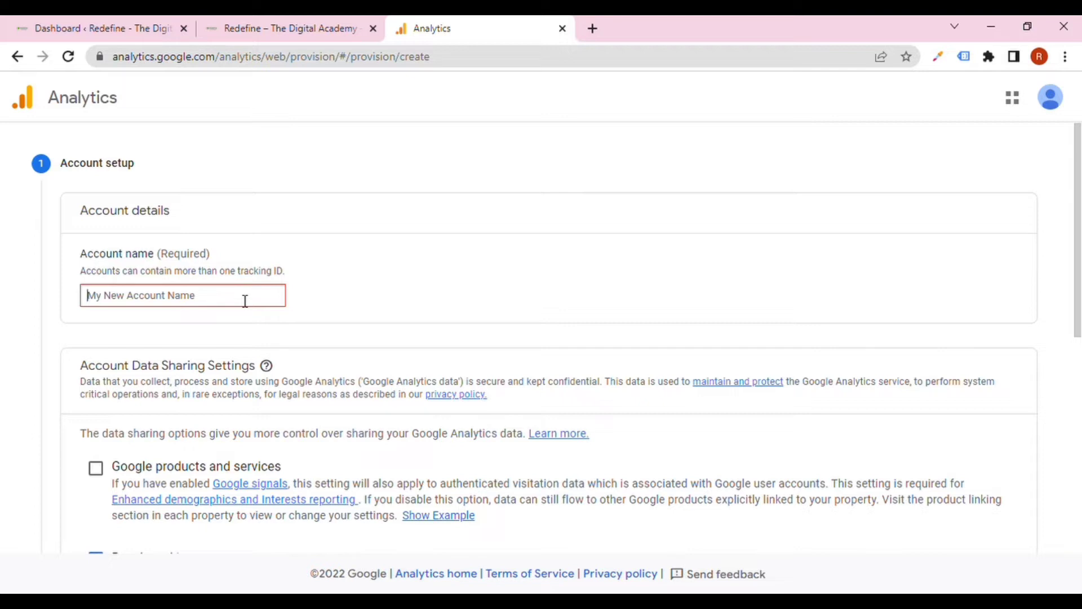
pyautogui.write('Redefine')
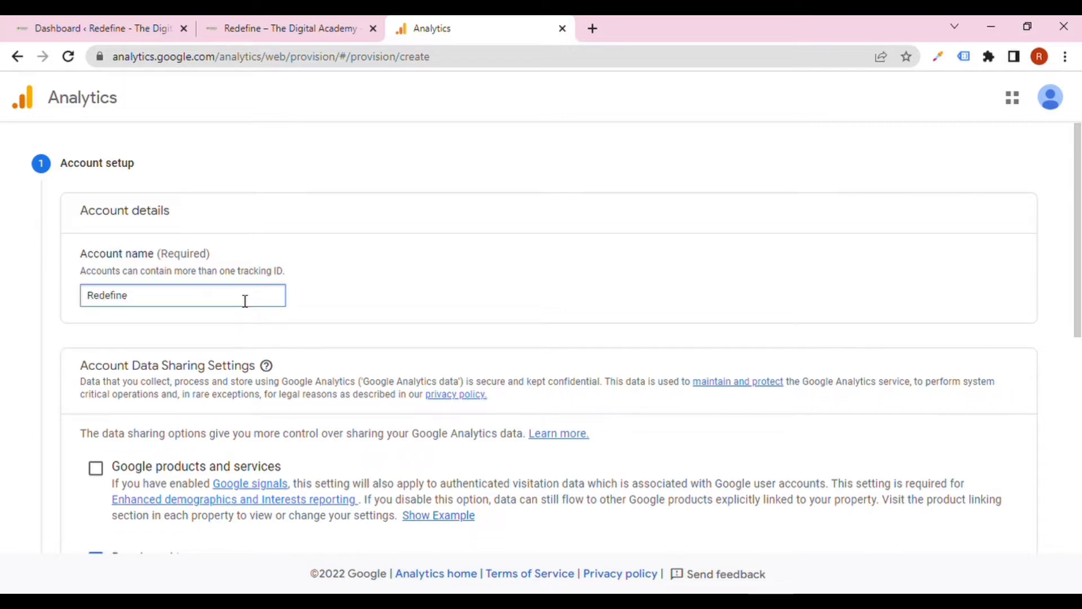
pyautogui.write('-T')
pyautogui.write('hea')
pyautogui.press('BackSpace')
pyautogui.write('Digital Mare')
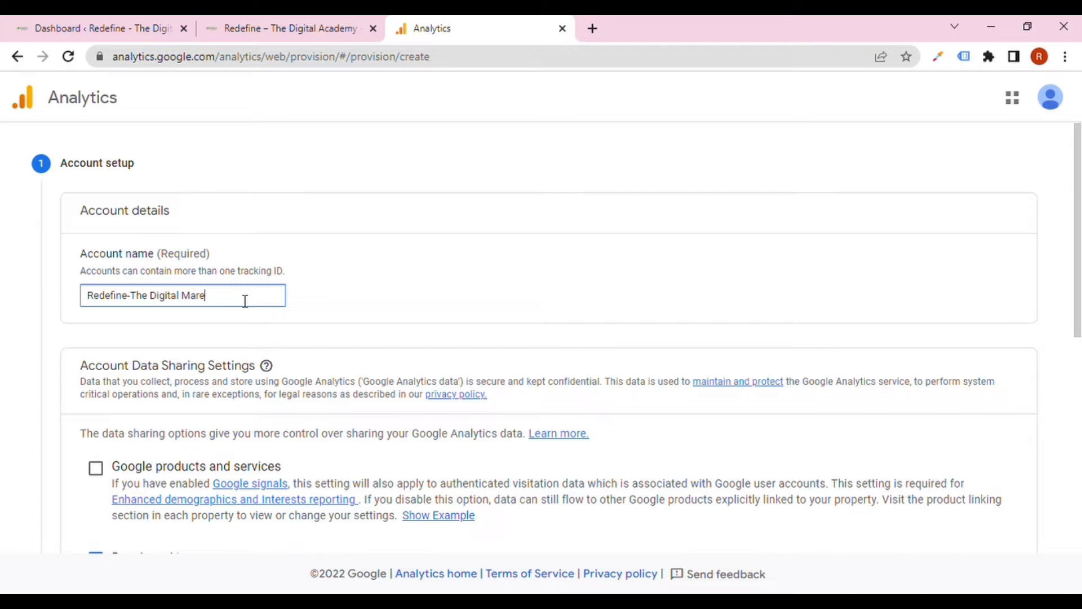
pyautogui.press('BackSpace')
pyautogui.write('ket')
pyautogui.press('BackSpace')
pyautogui.press('BackSpace')
pyautogui.press('BackSpace')
pyautogui.press('BackSpace')
pyautogui.press('BackSpace')
pyautogui.press('BackSpace')
pyautogui.write('Academy')
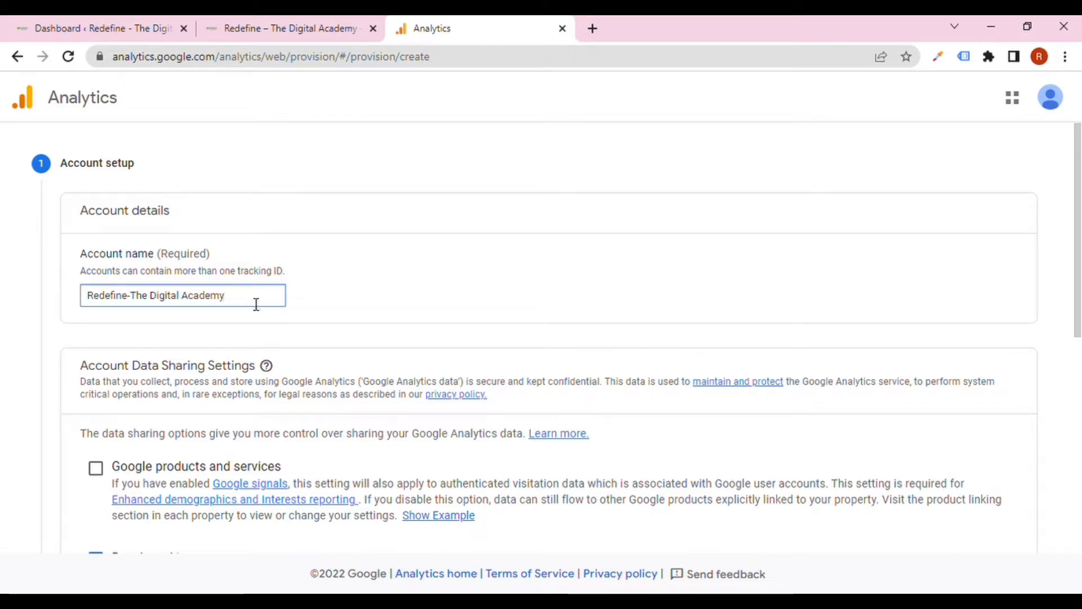
# Enable data sharing for Google products and services, review the other sharing options, and continue to the property setup.
pyautogui.scroll(-3, 256, 304)
pyautogui.click(93, 325)
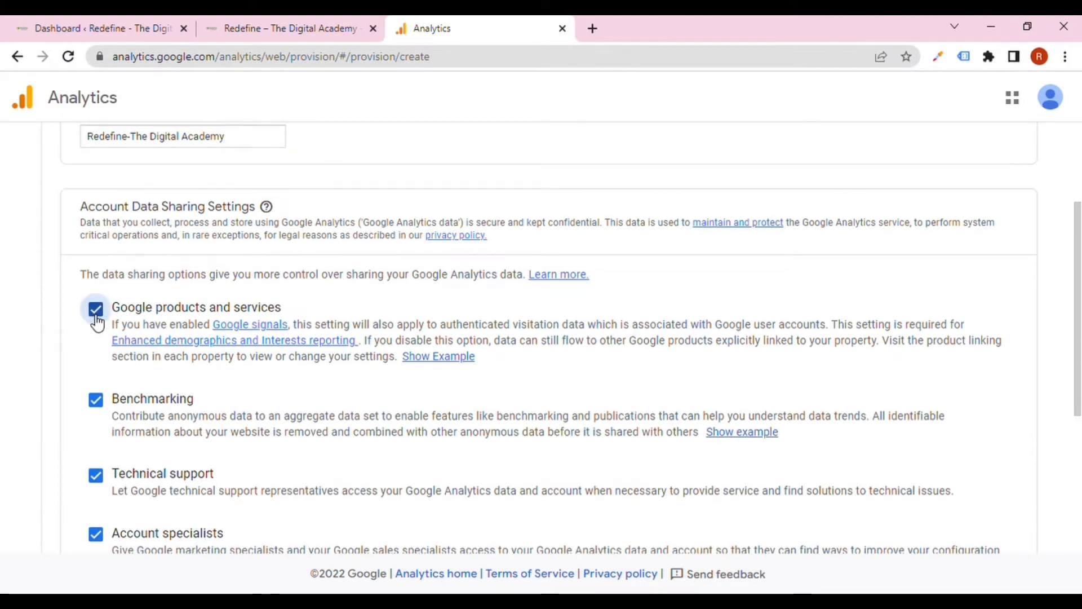
pyautogui.scroll(-3, 96, 324)
pyautogui.scroll(-2, 97, 320)
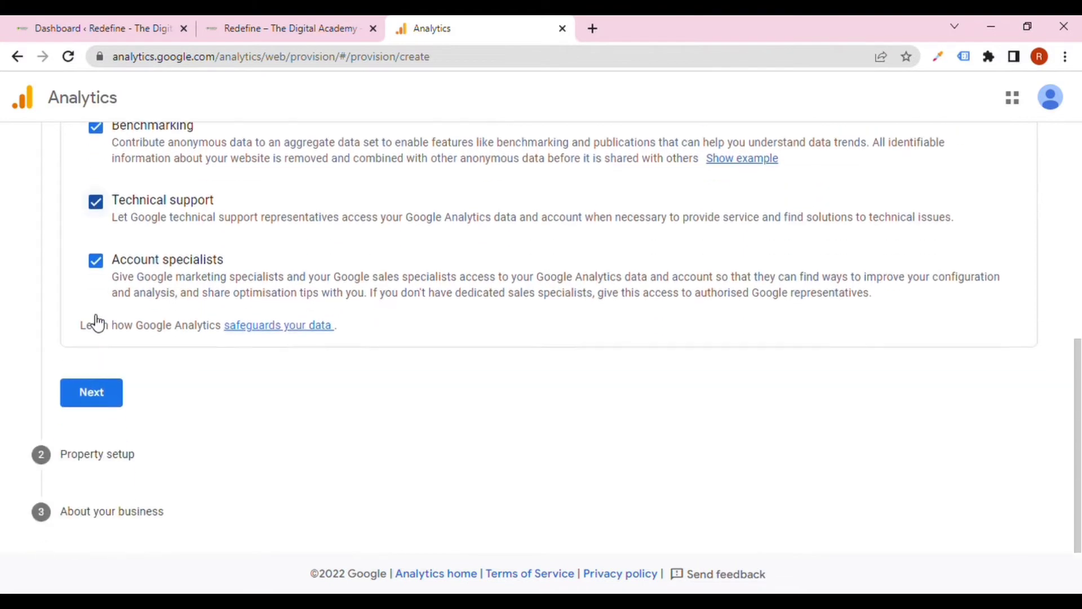
pyautogui.scroll(5, 105, 351)
pyautogui.moveTo(236, 194); pyautogui.dragTo(128, 193)
pyautogui.scroll(-2, 134, 277)
pyautogui.scroll(-2, 134, 277)
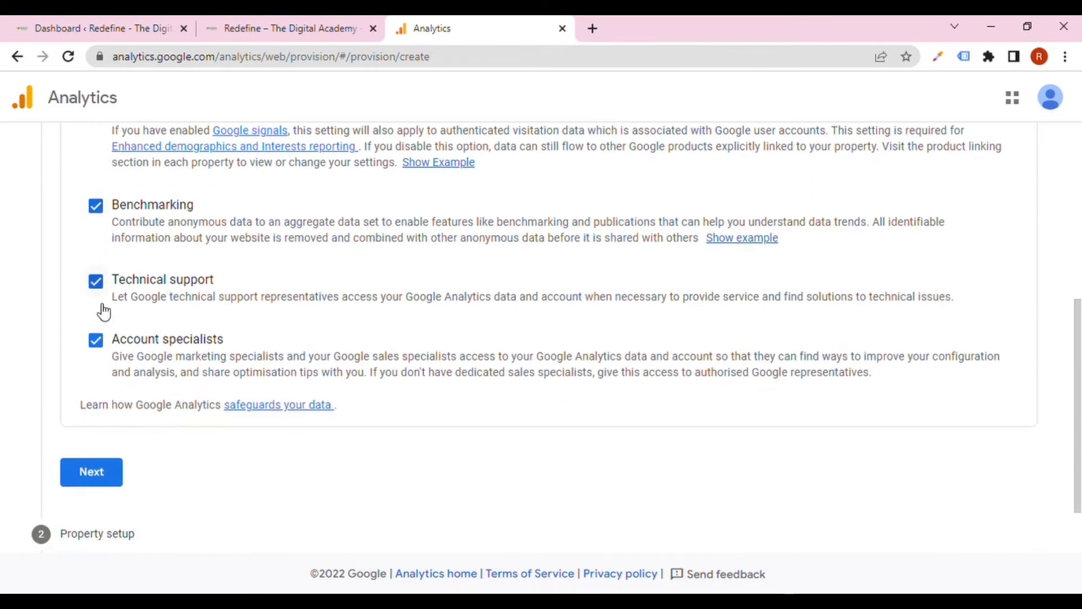
pyautogui.click(115, 475)
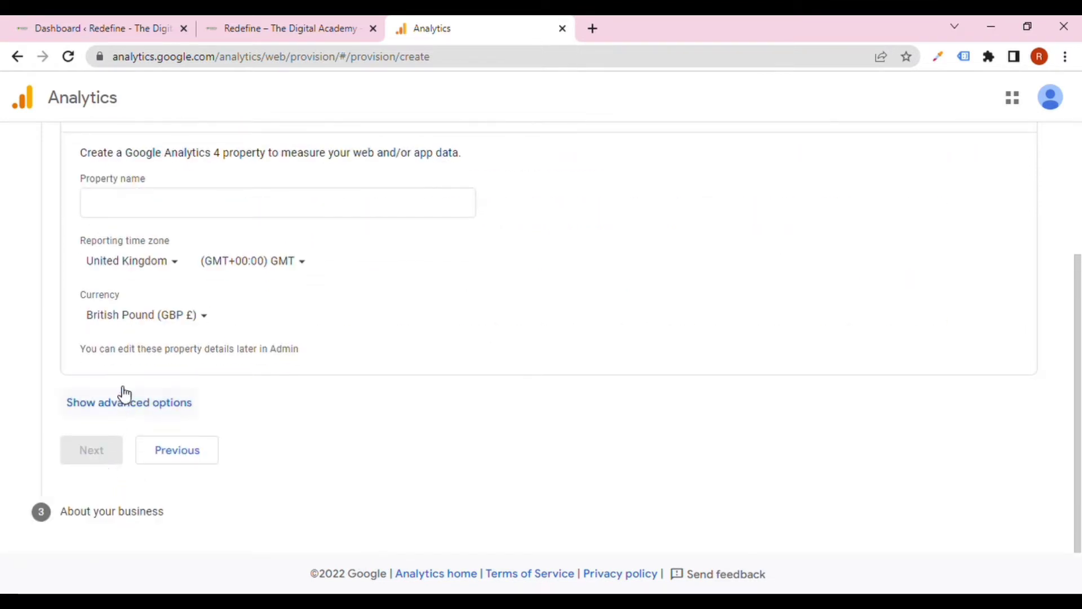
# Check the web address of the open Redefine website and return to the Analytics property setup.
pyautogui.click(163, 204)
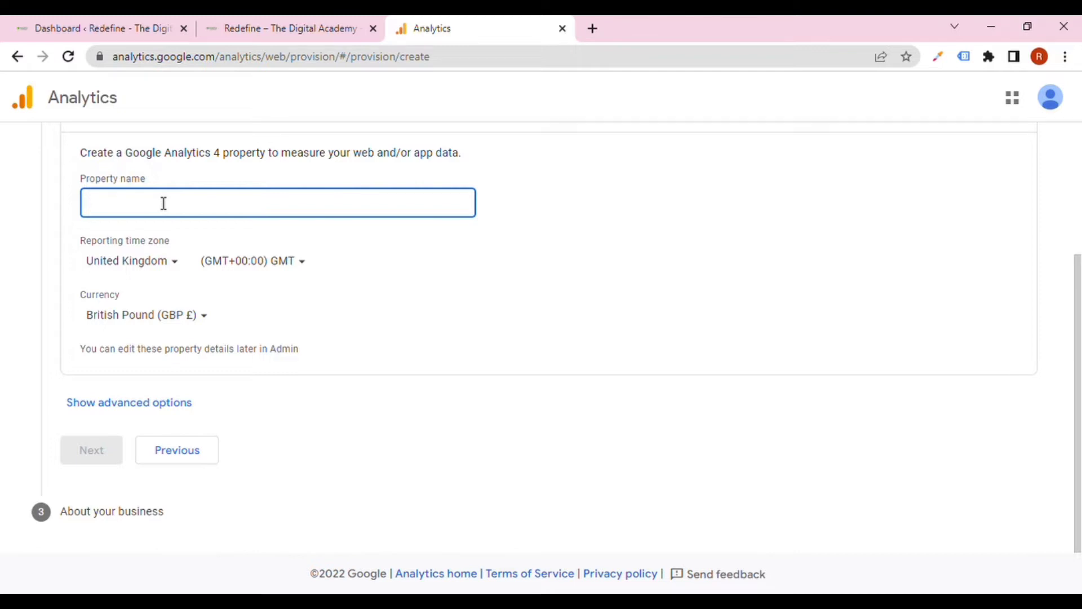
pyautogui.scroll(3, 265, 313)
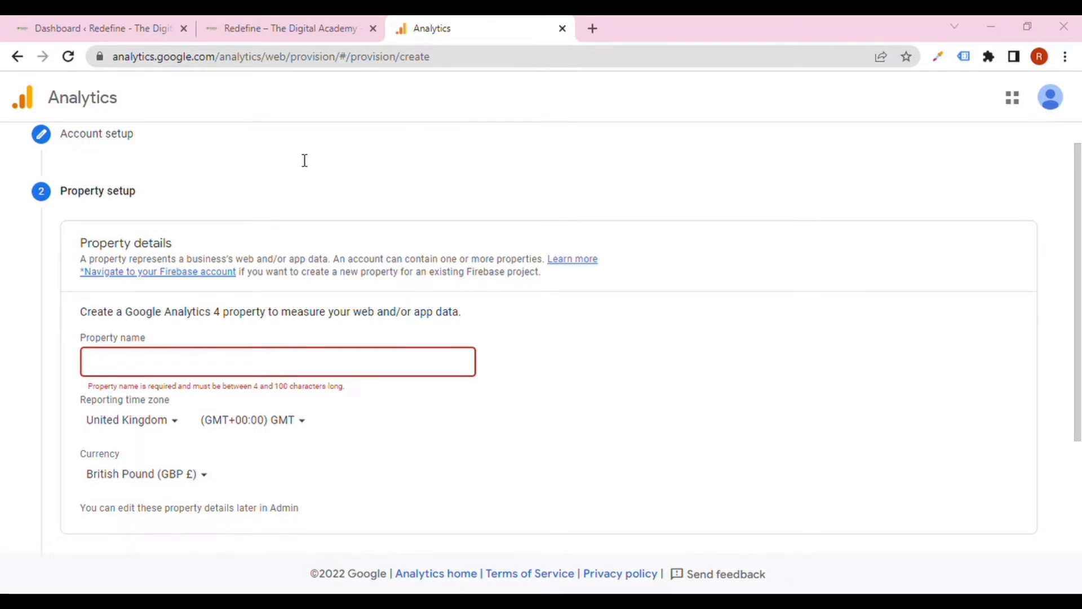
pyautogui.click(113, 372)
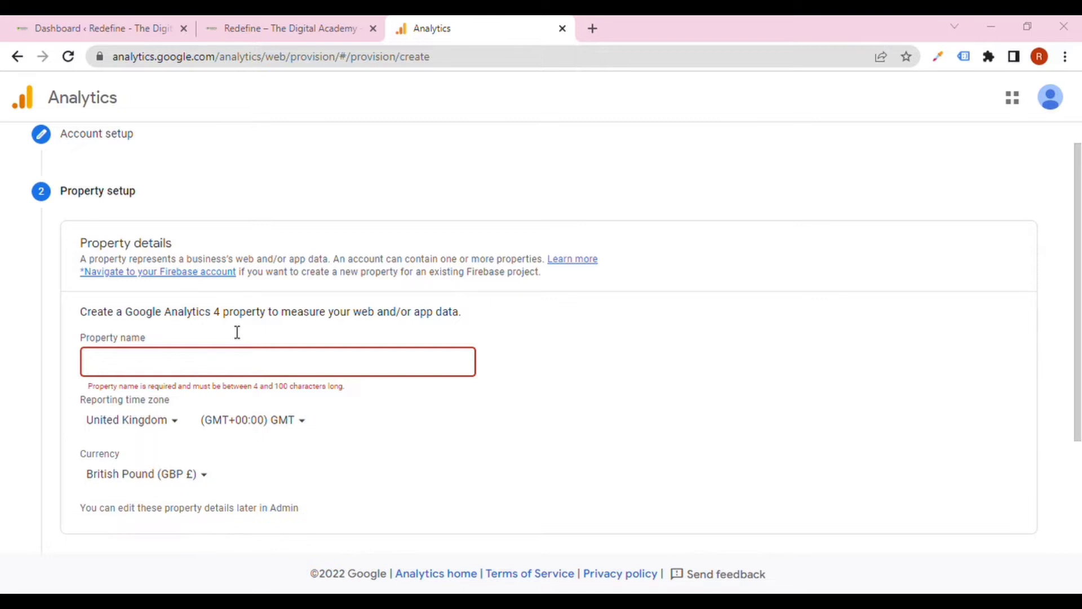
pyautogui.click(127, 371)
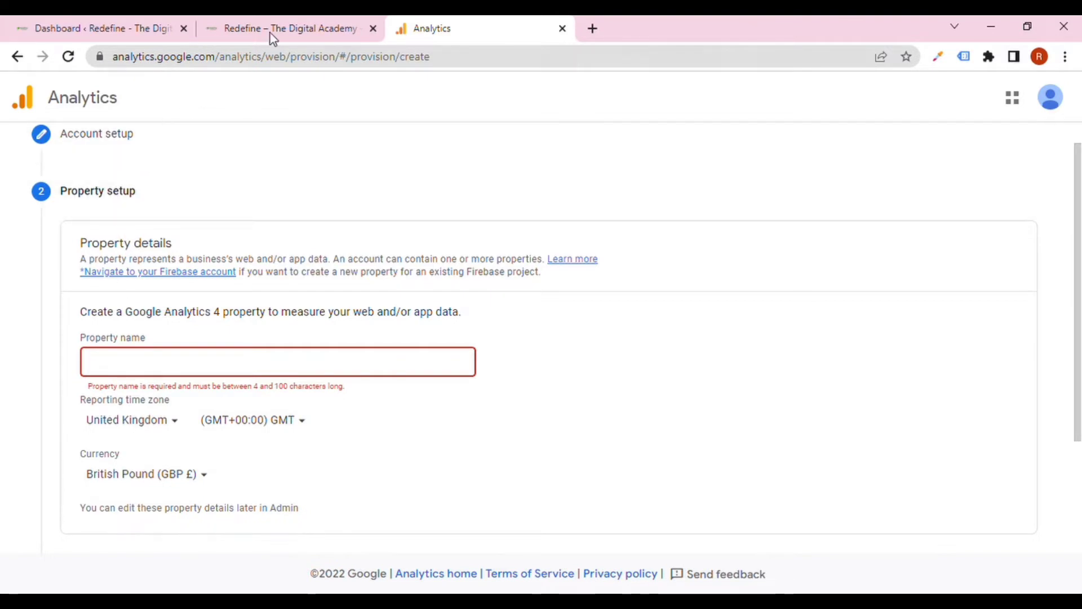
pyautogui.click(300, 25)
pyautogui.moveTo(251, 59); pyautogui.dragTo(113, 59)
pyautogui.click(431, 28)
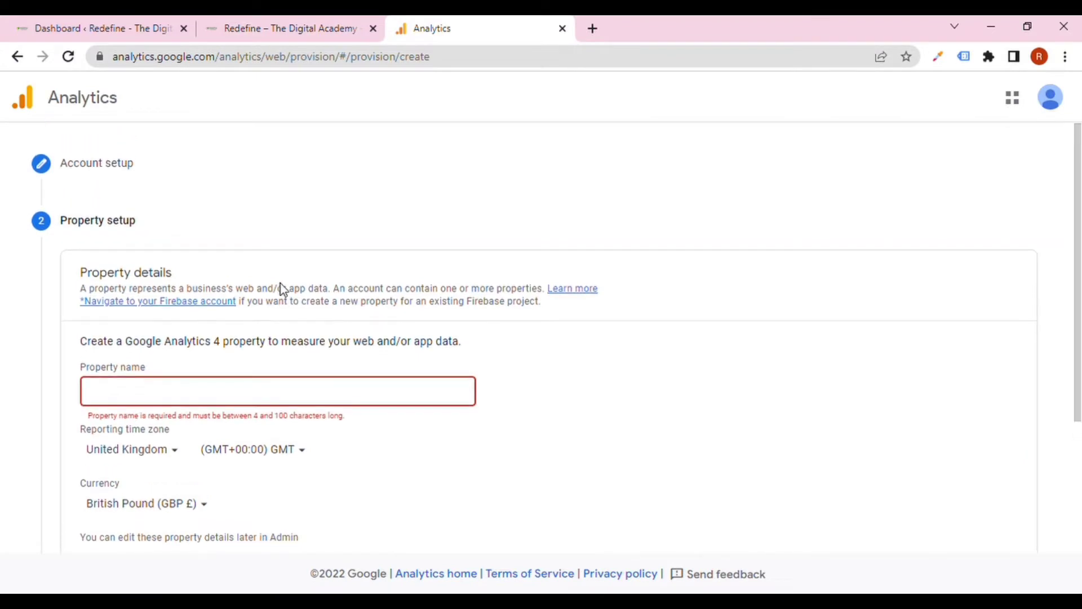
# Name the new Google Analytics 4 property "Redefine(The Digital Academy)".
pyautogui.write('Red')
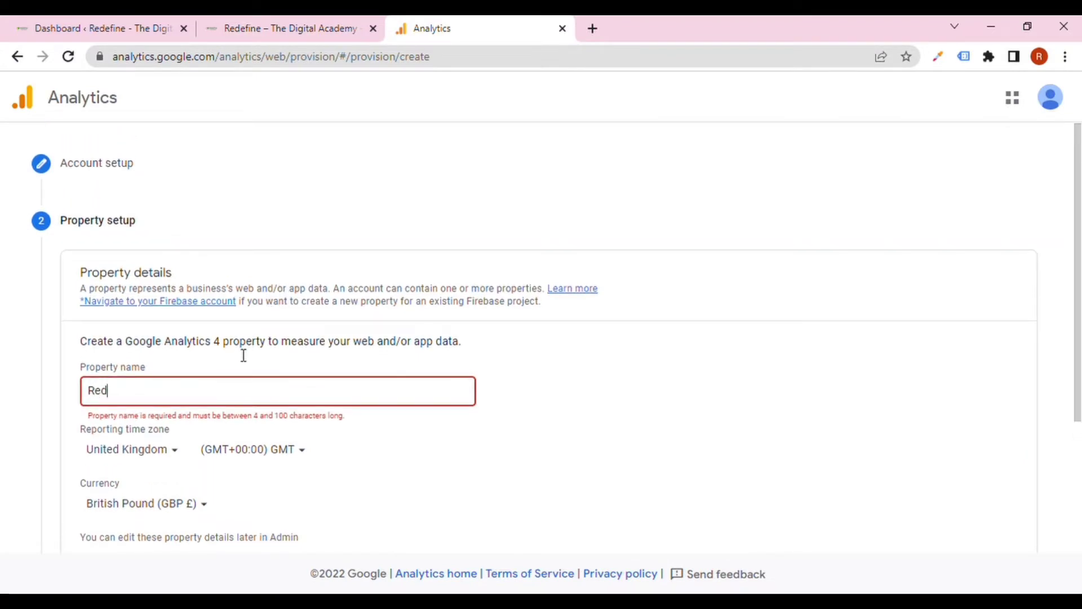
pyautogui.write('efine')
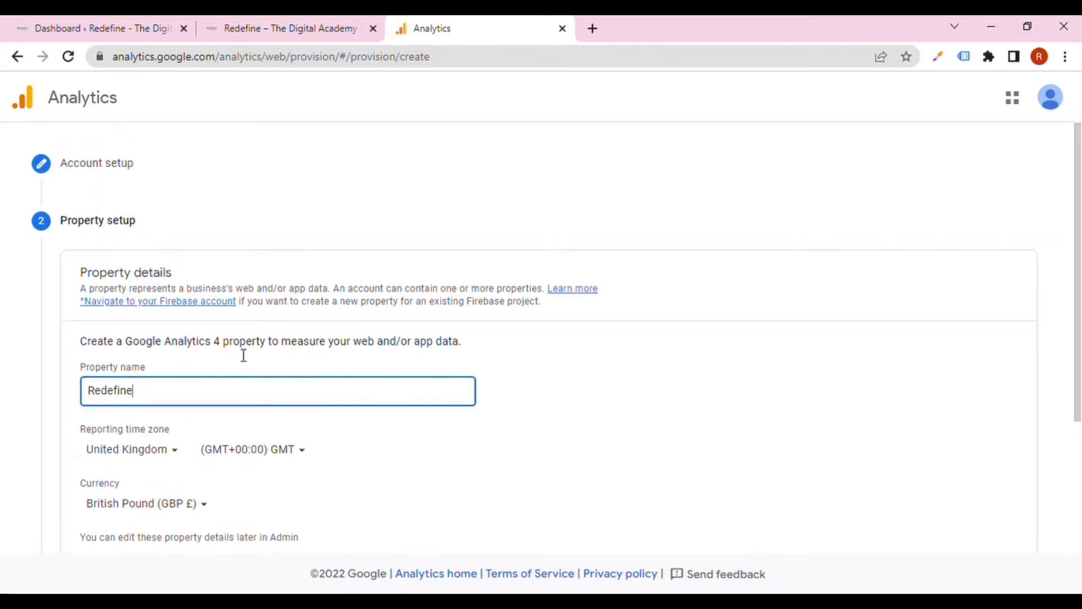
pyautogui.write('_The')
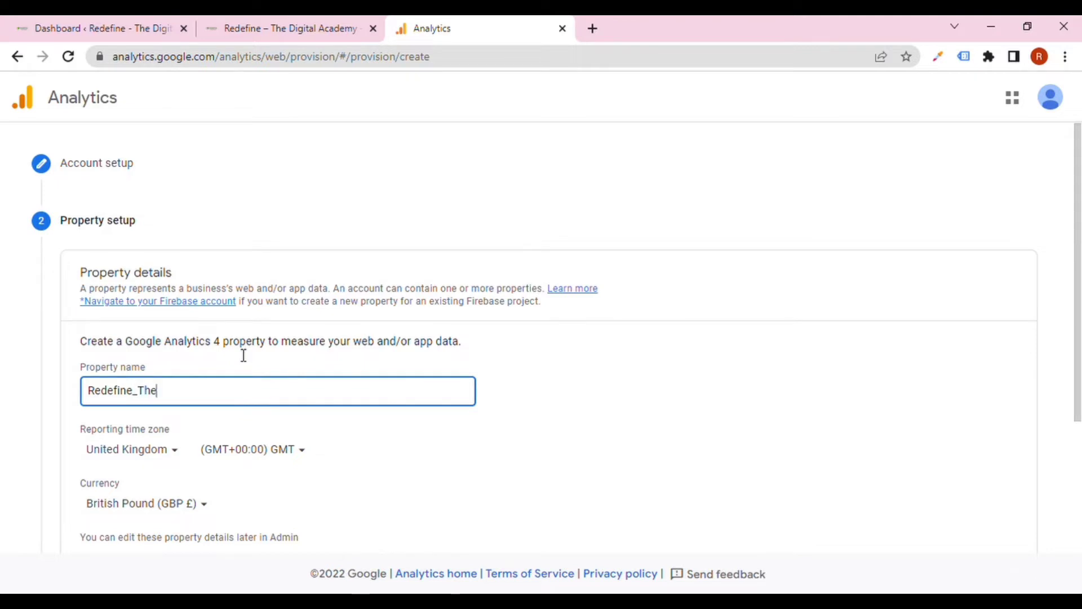
pyautogui.press('BackSpace')
pyautogui.press('BackSpace')
pyautogui.press('BackSpace')
pyautogui.press('BackSpace')
pyautogui.press('BackSpace')
pyautogui.write('(The Di')
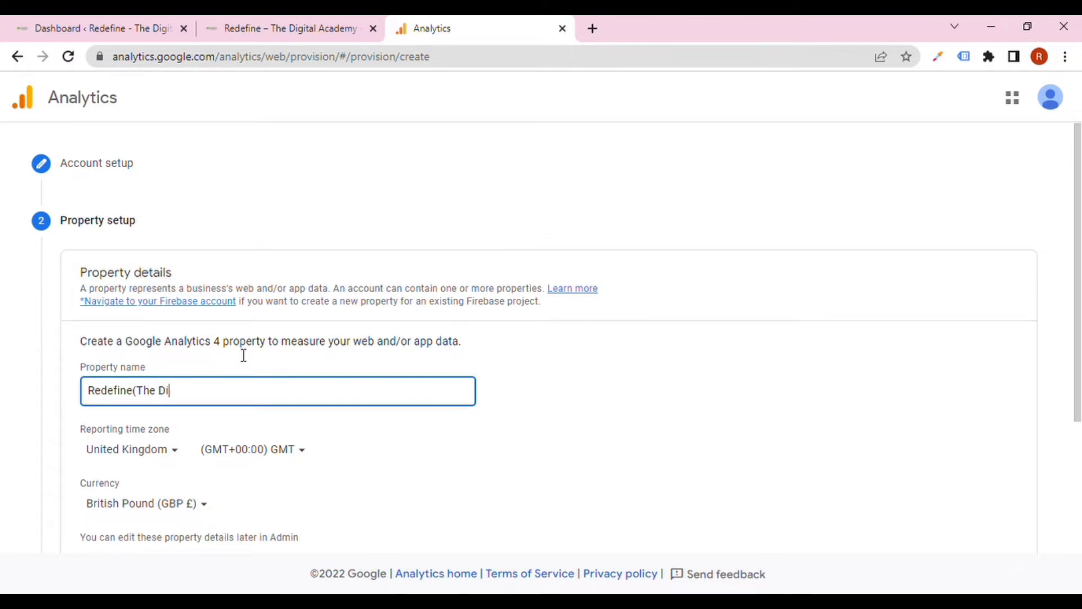
pyautogui.write('gitalAca')
pyautogui.press('BackSpace')
pyautogui.press('BackSpace')
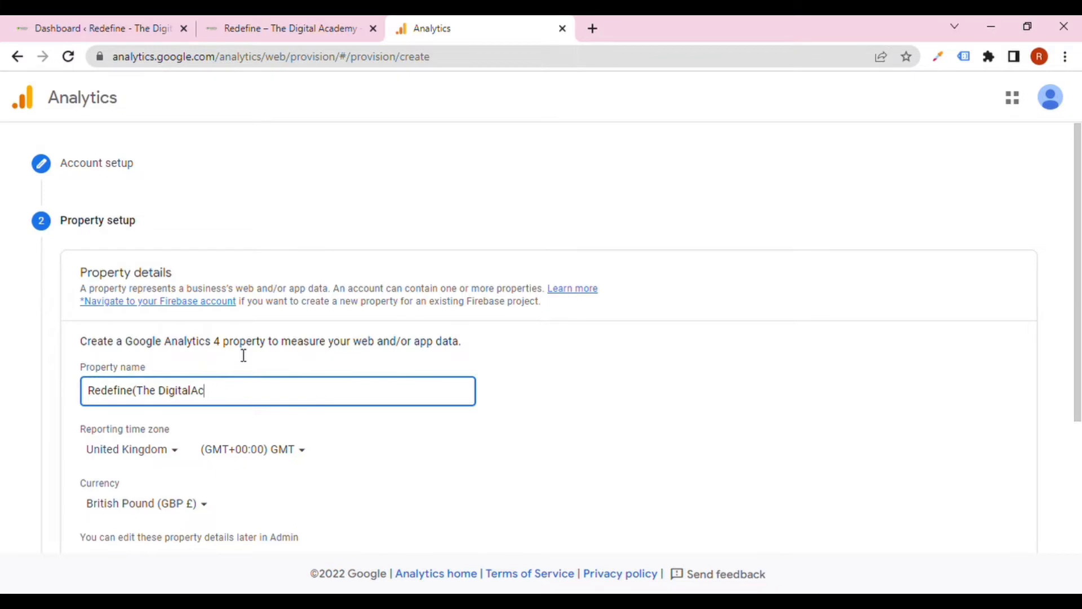
pyautogui.press('BackSpace')
pyautogui.write('Academy)')
# Set the property's reporting time zone to India and its currency to Indian Rupee (INR ₹).
pyautogui.scroll(-1, 154, 427)
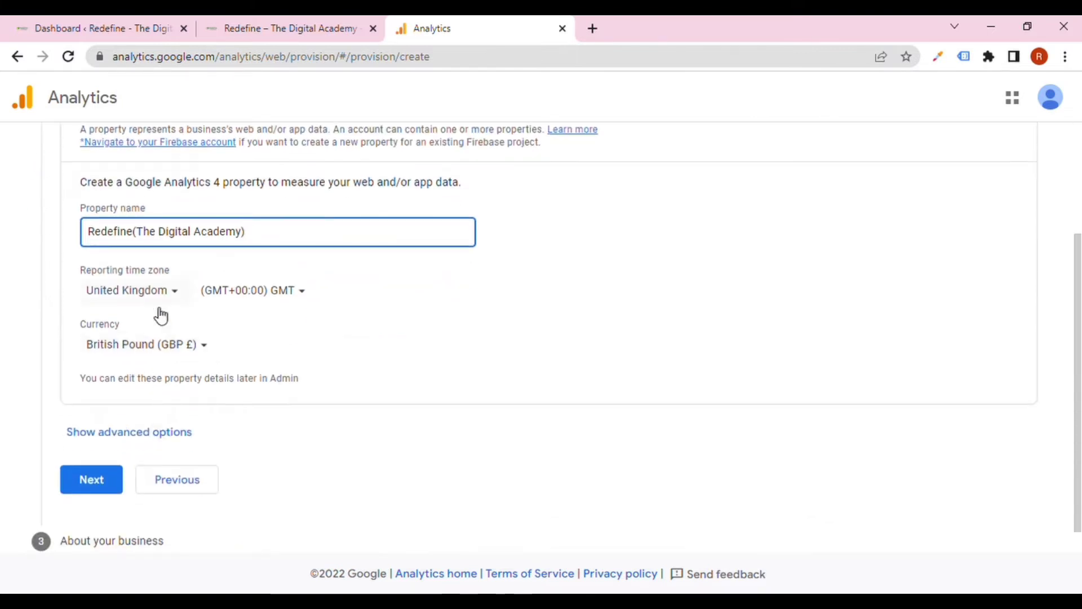
pyautogui.click(160, 288)
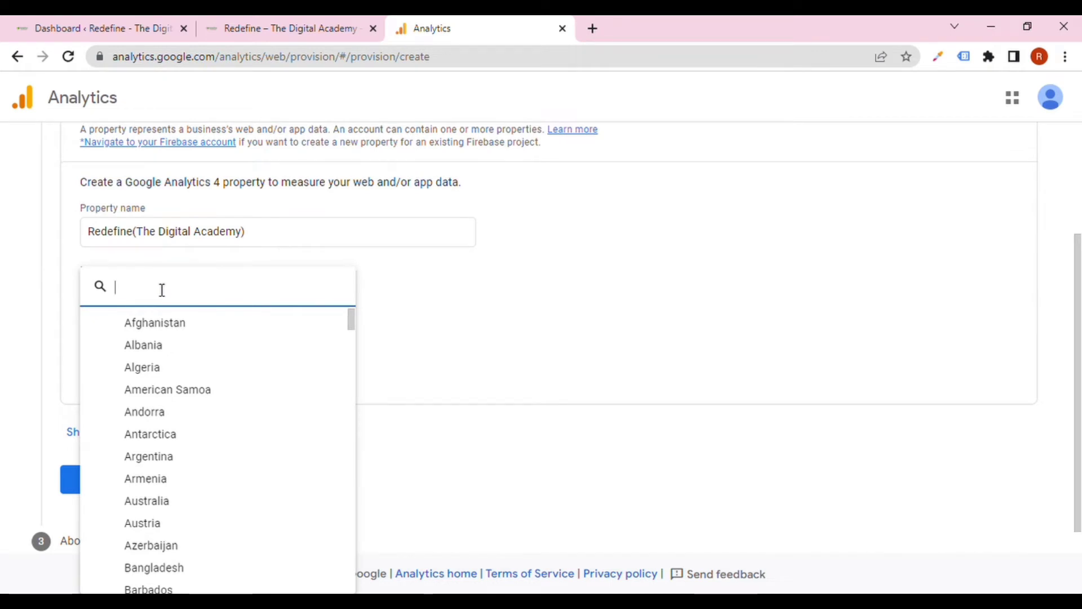
pyautogui.write('Ind')
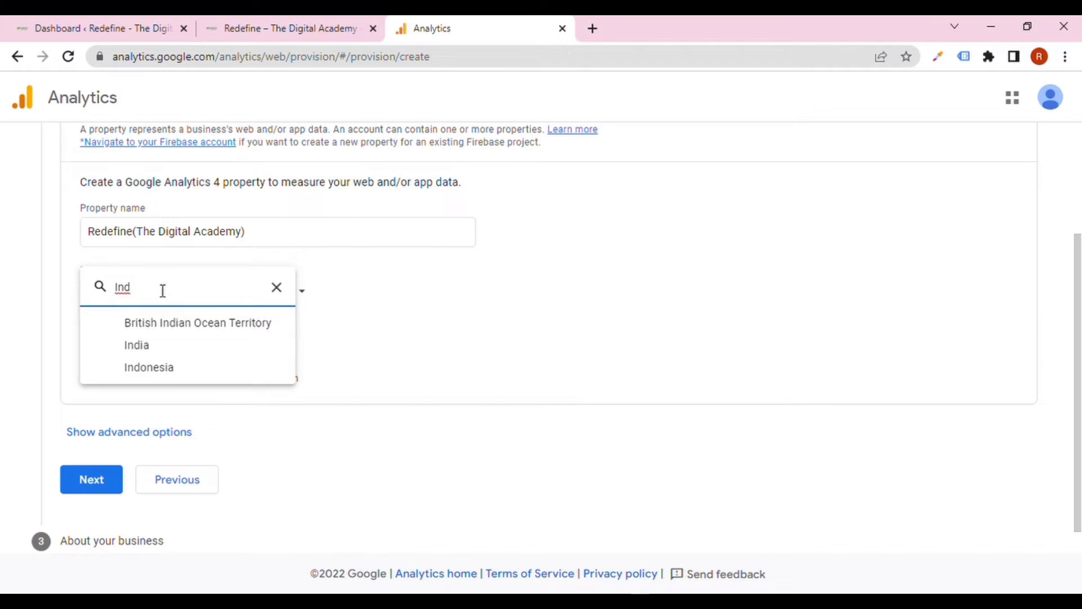
pyautogui.click(165, 346)
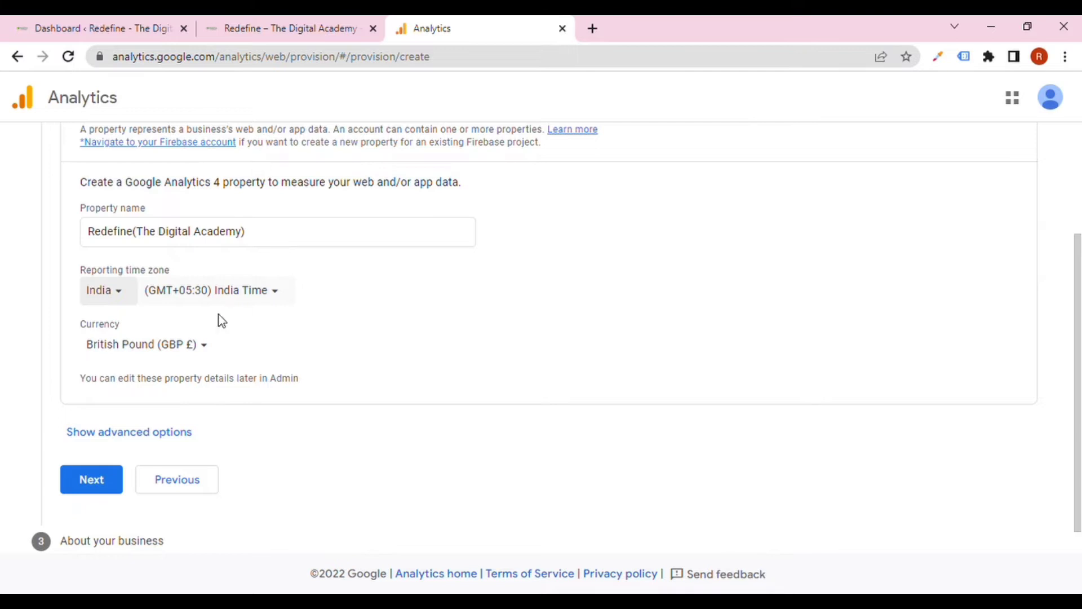
pyautogui.click(206, 346)
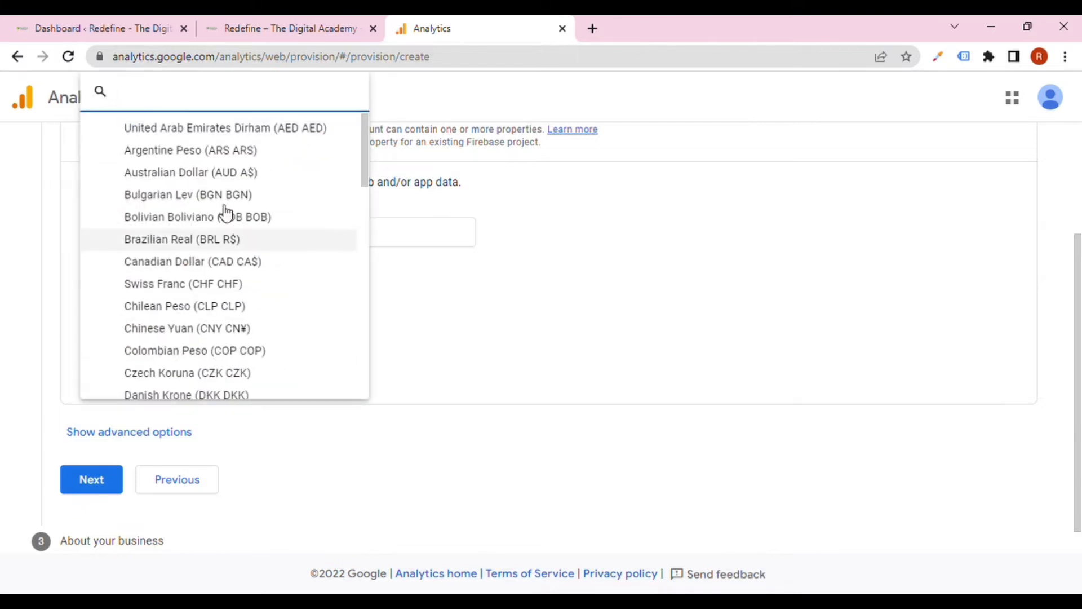
pyautogui.write('inr')
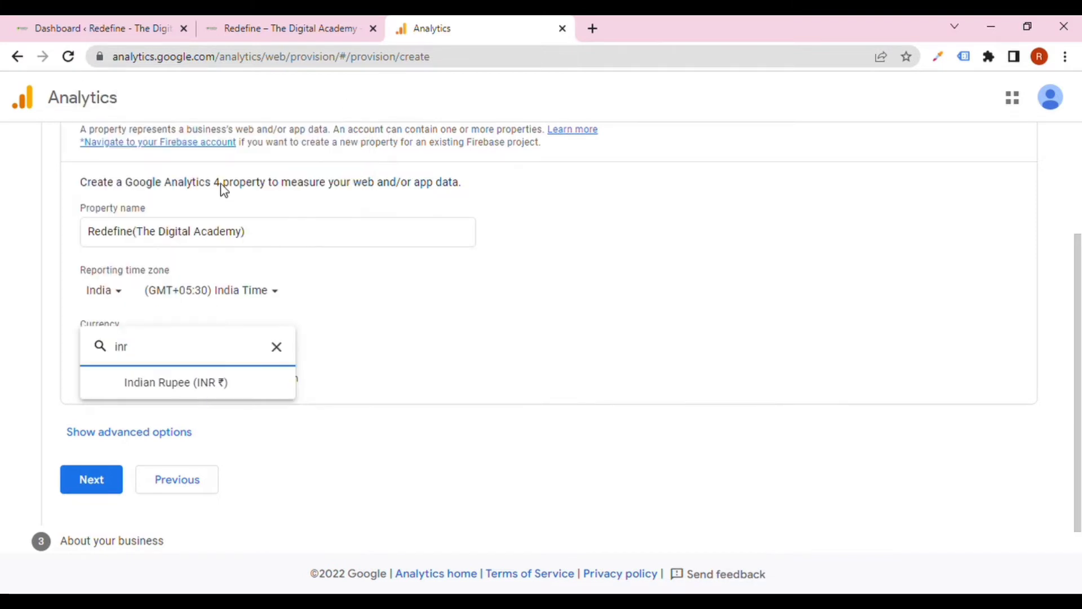
pyautogui.click(215, 383)
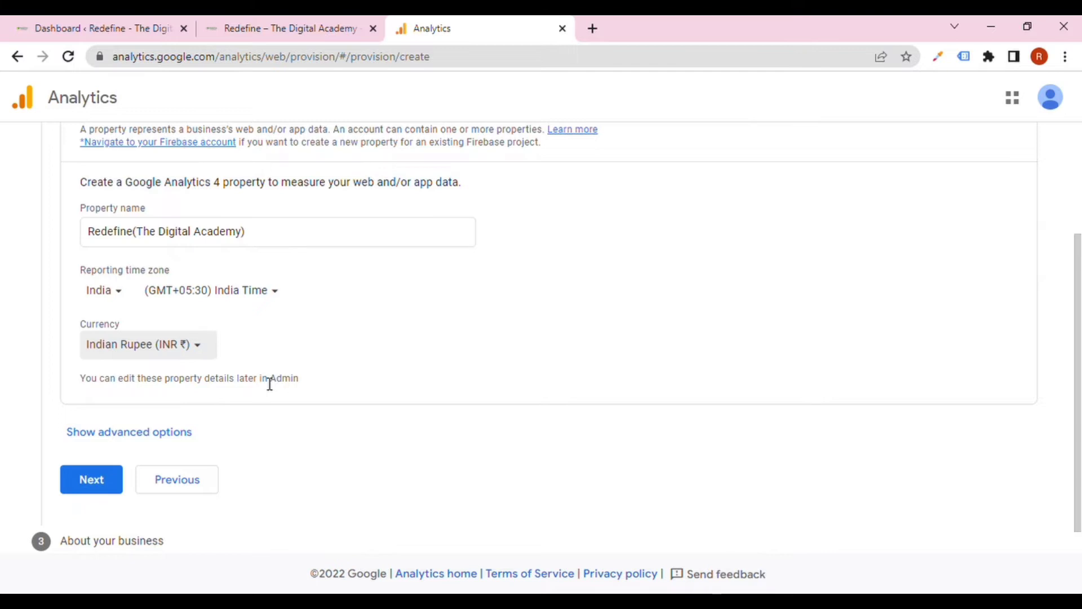
# Show the advanced options and enable creation of a Universal Analytics property.
pyautogui.click(161, 438)
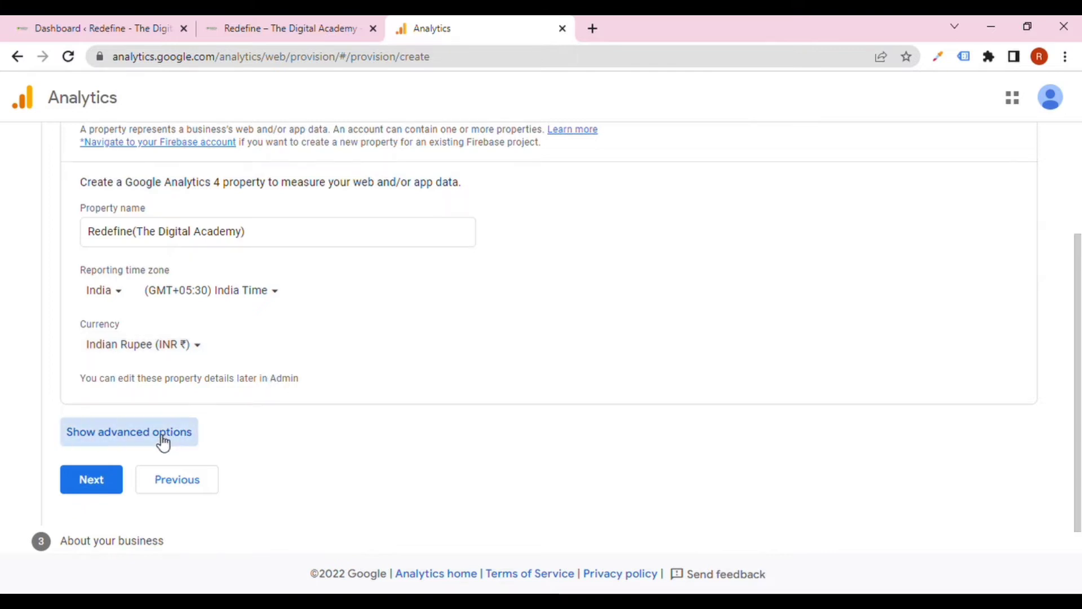
pyautogui.scroll(-3, 272, 394)
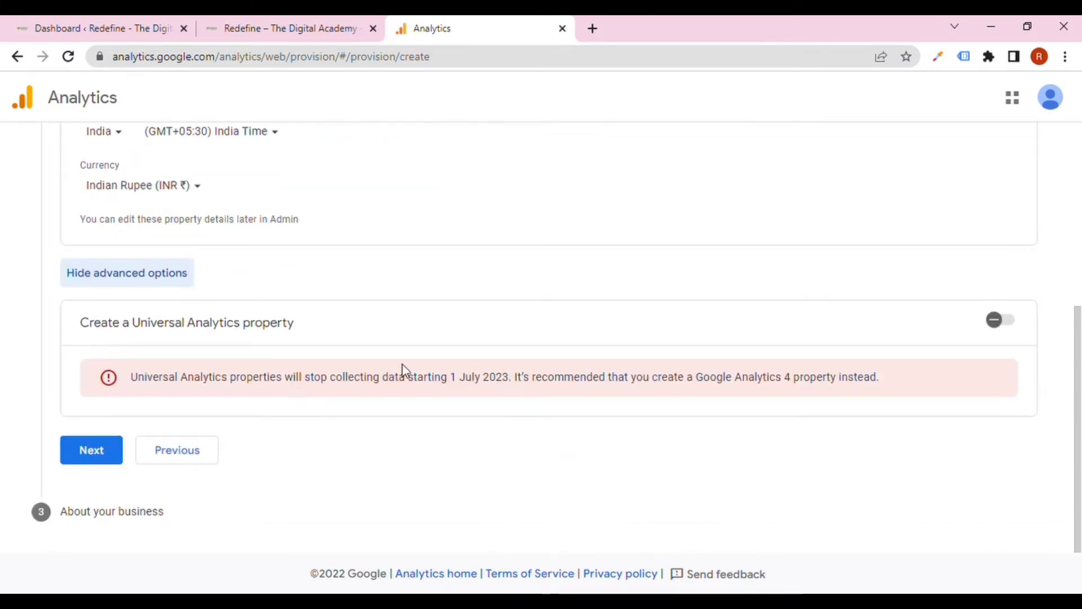
pyautogui.click(1005, 321)
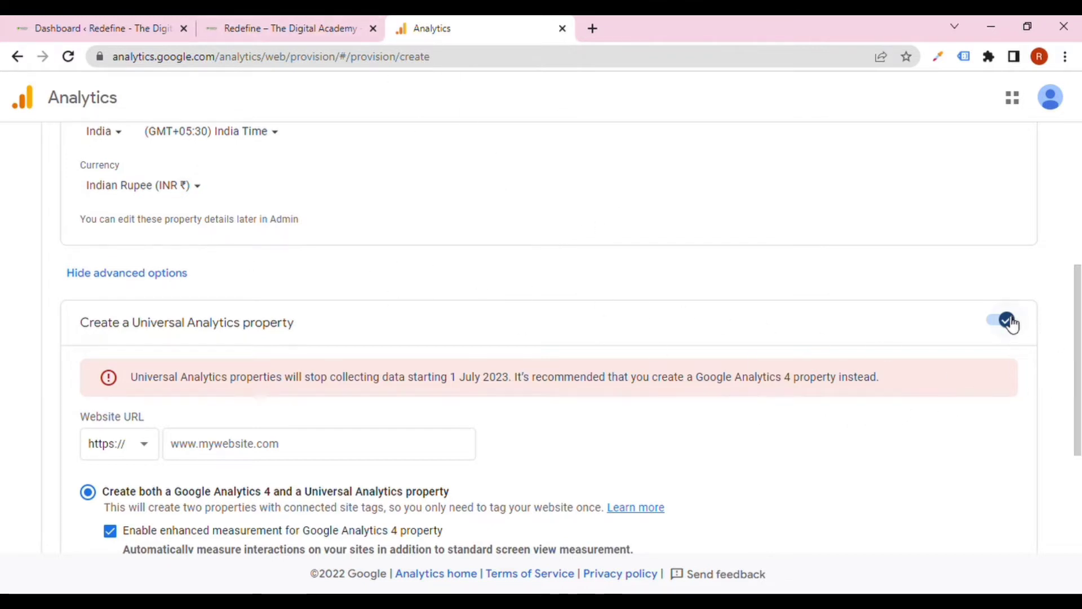
pyautogui.click(326, 28)
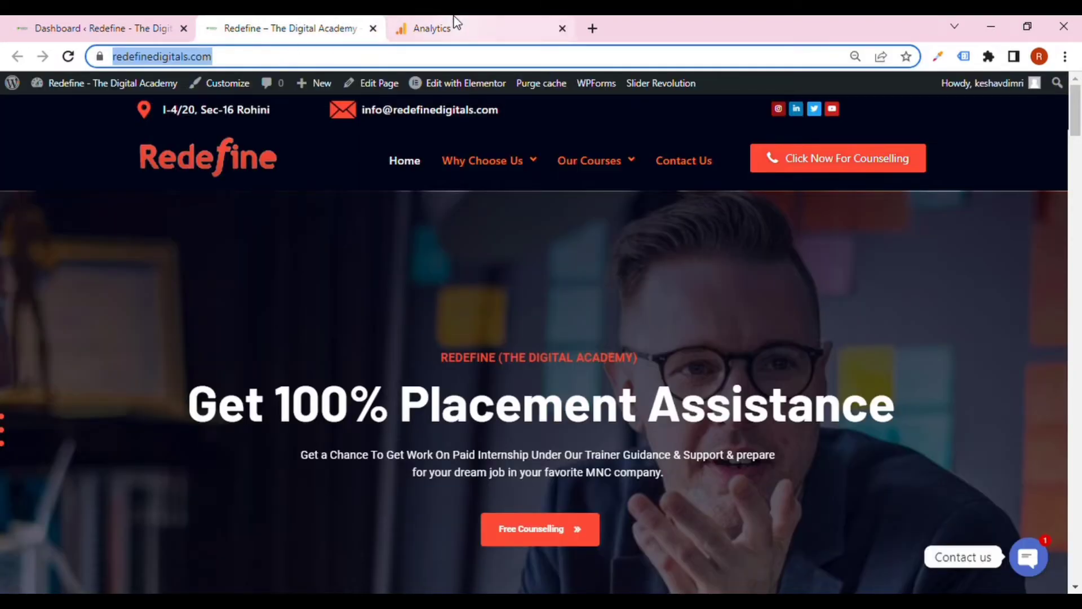
pyautogui.hotkey('ctrl', 'Tab')
pyautogui.click(213, 450)
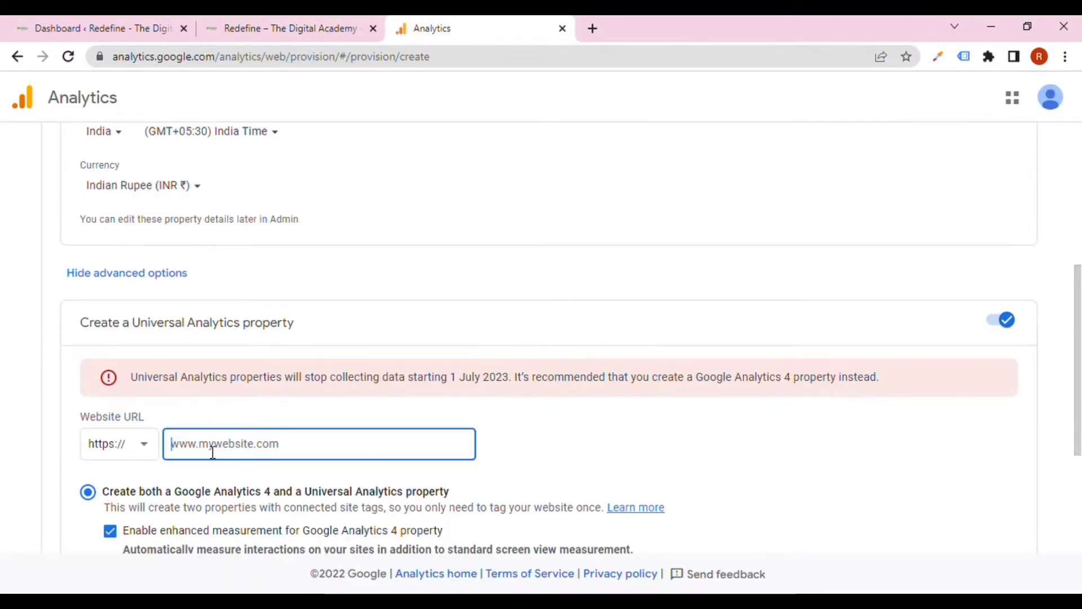
pyautogui.write('https://redefinedigitals.com/')
pyautogui.moveTo(214, 449); pyautogui.dragTo(126, 445)
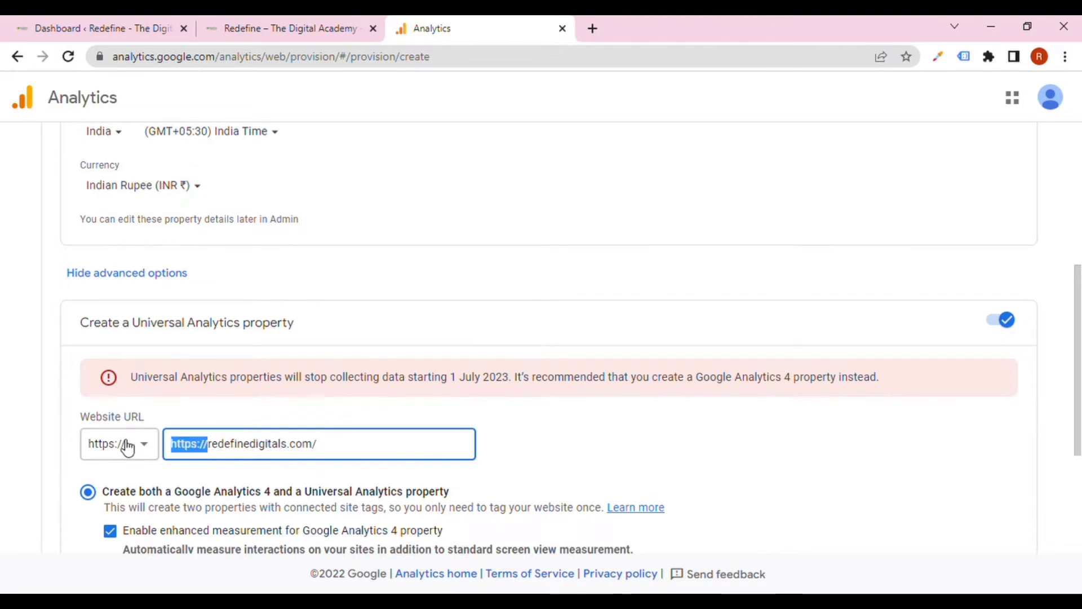
pyautogui.press('BackSpace')
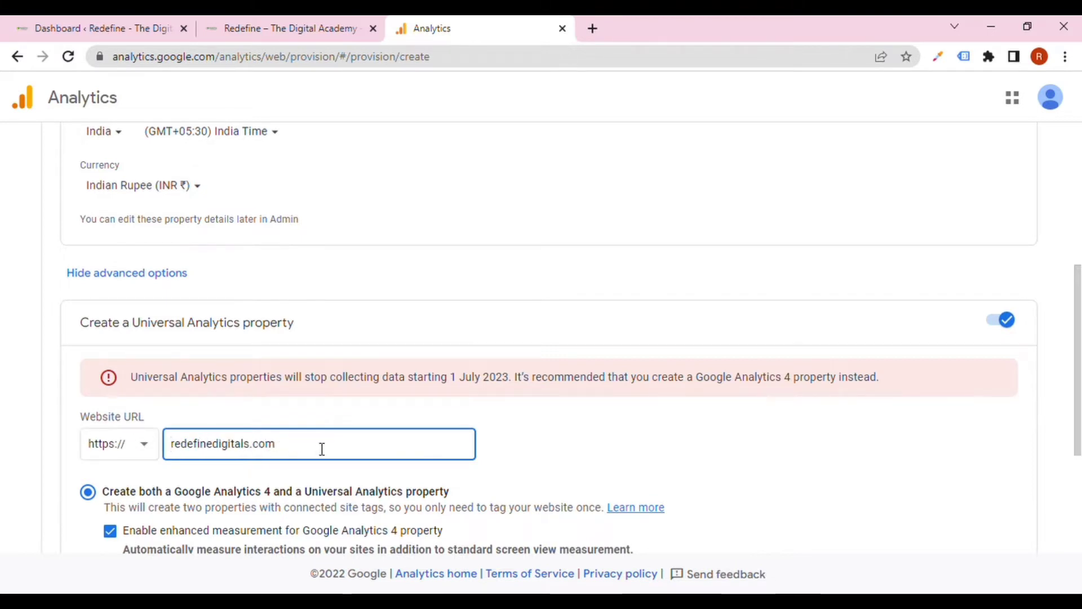
# Choose creating both a Google Analytics 4 and a Universal Analytics property, and continue to the business information.
pyautogui.scroll(-2, 321, 449)
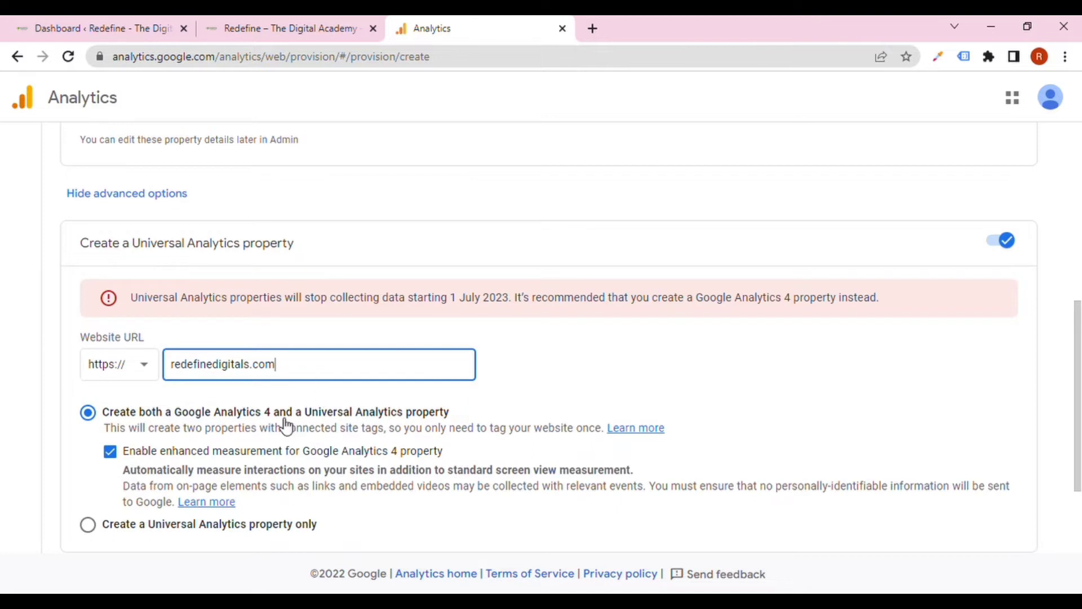
pyautogui.scroll(-2, 285, 423)
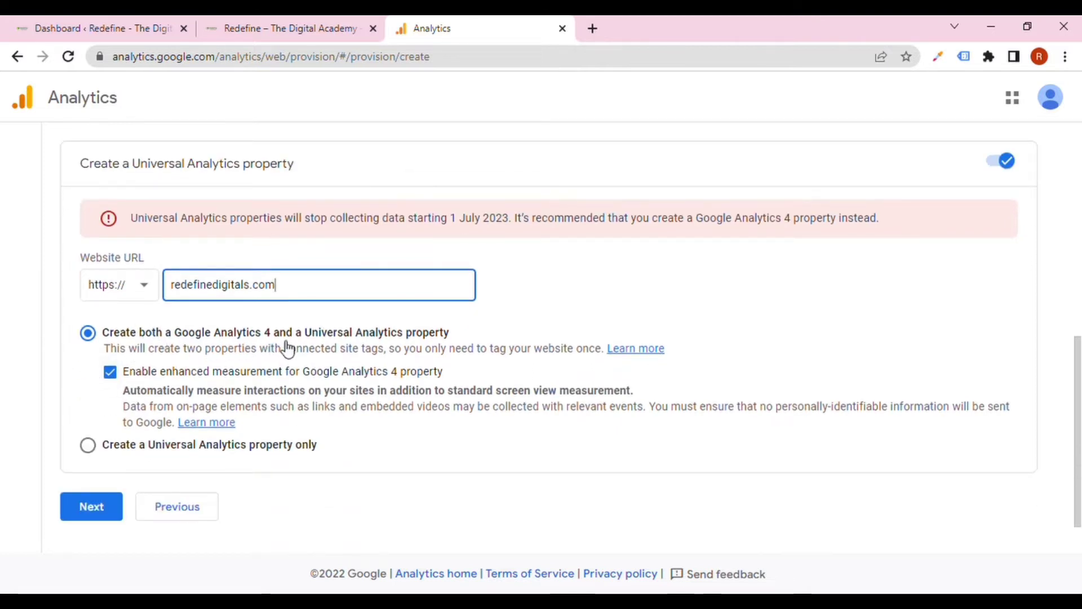
pyautogui.click(190, 342)
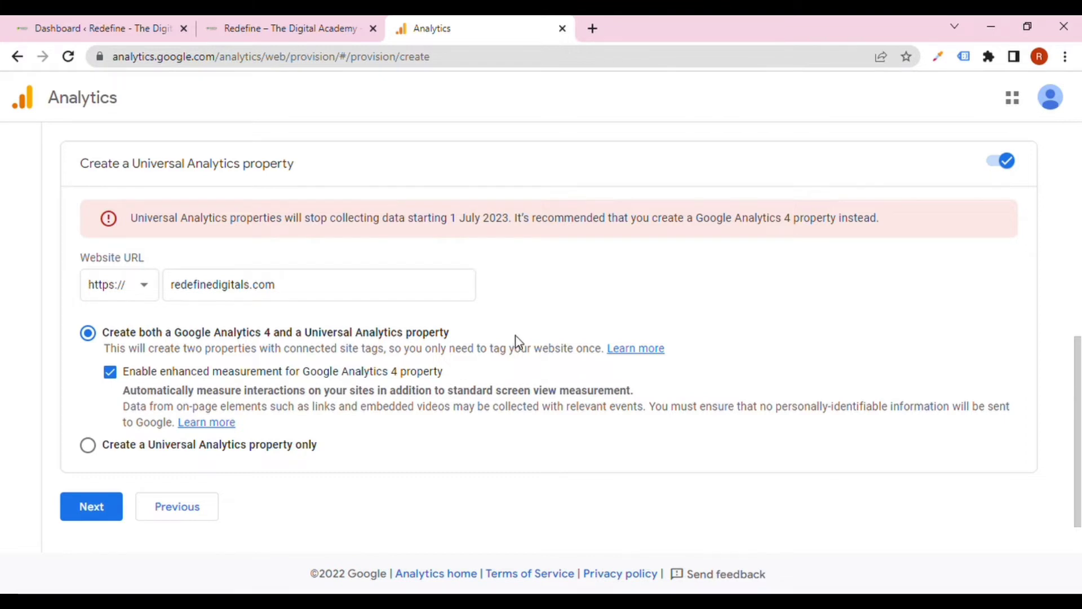
pyautogui.moveTo(499, 336); pyautogui.dragTo(329, 327)
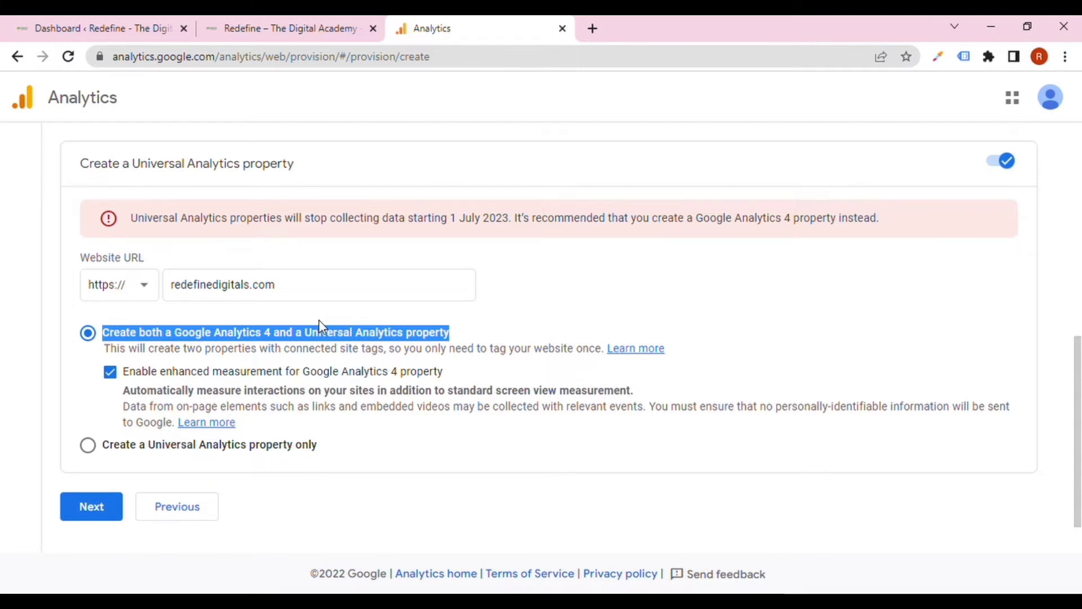
pyautogui.scroll(-1, 226, 366)
pyautogui.click(78, 454)
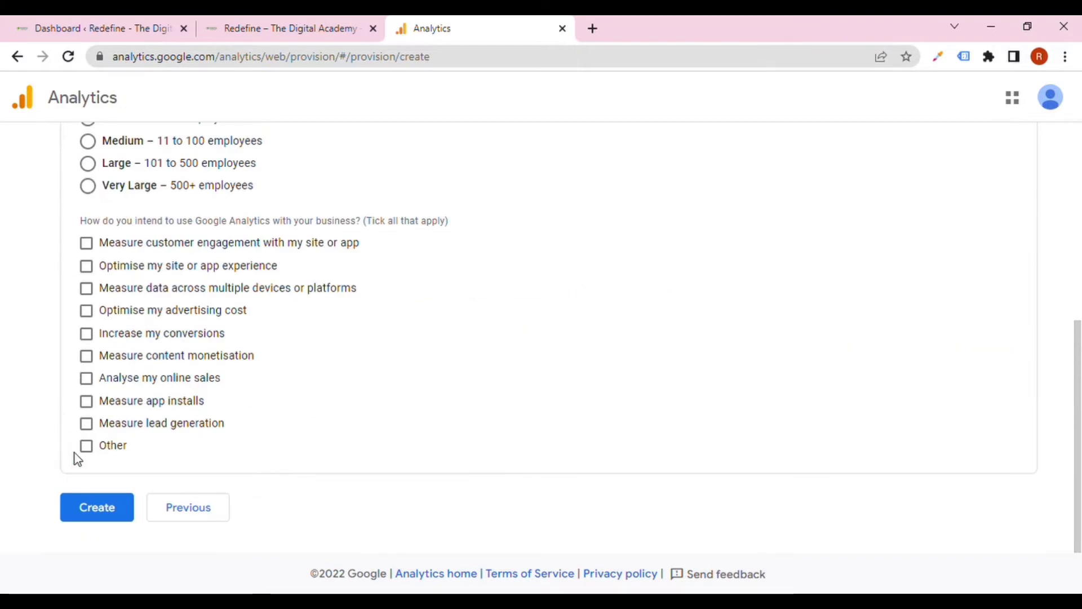
# Set the industry category to Jobs & Education and the business size to Medium – 11 to 100 employees.
pyautogui.scroll(4, 93, 369)
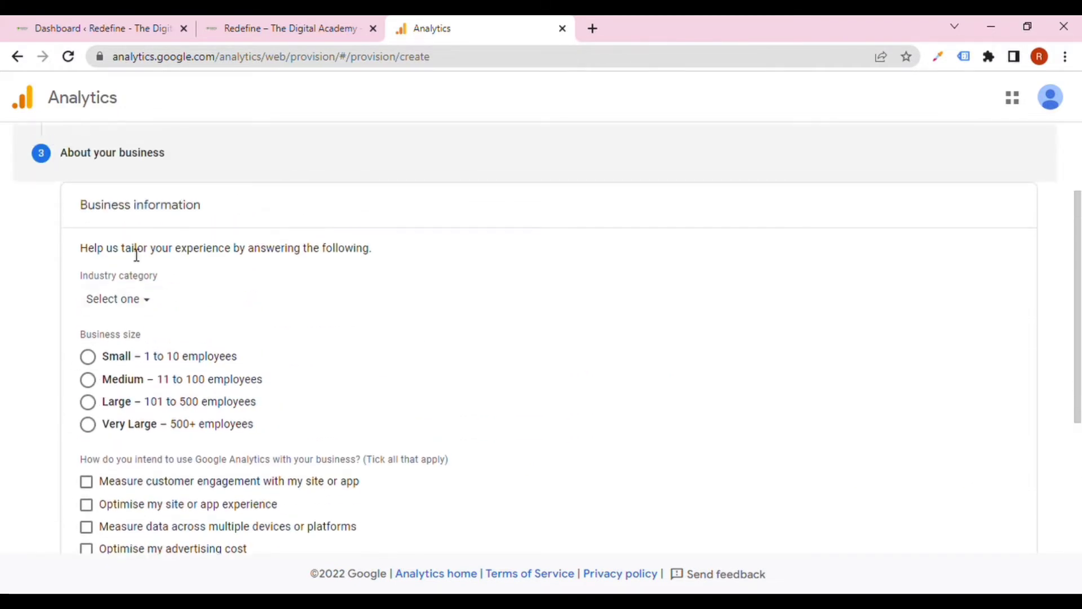
pyautogui.click(119, 305)
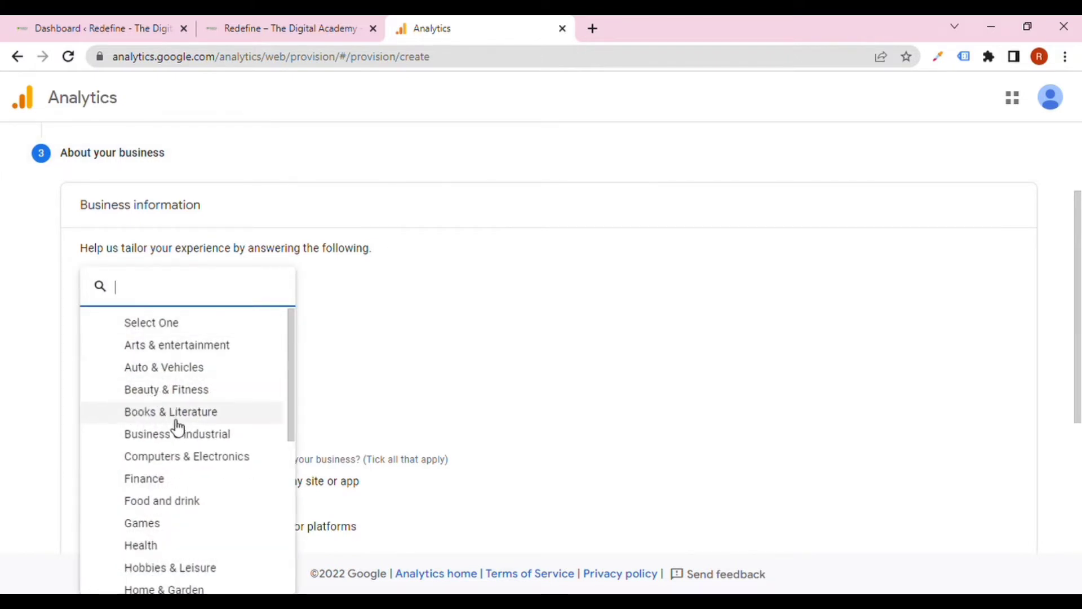
pyautogui.scroll(-5, 177, 424)
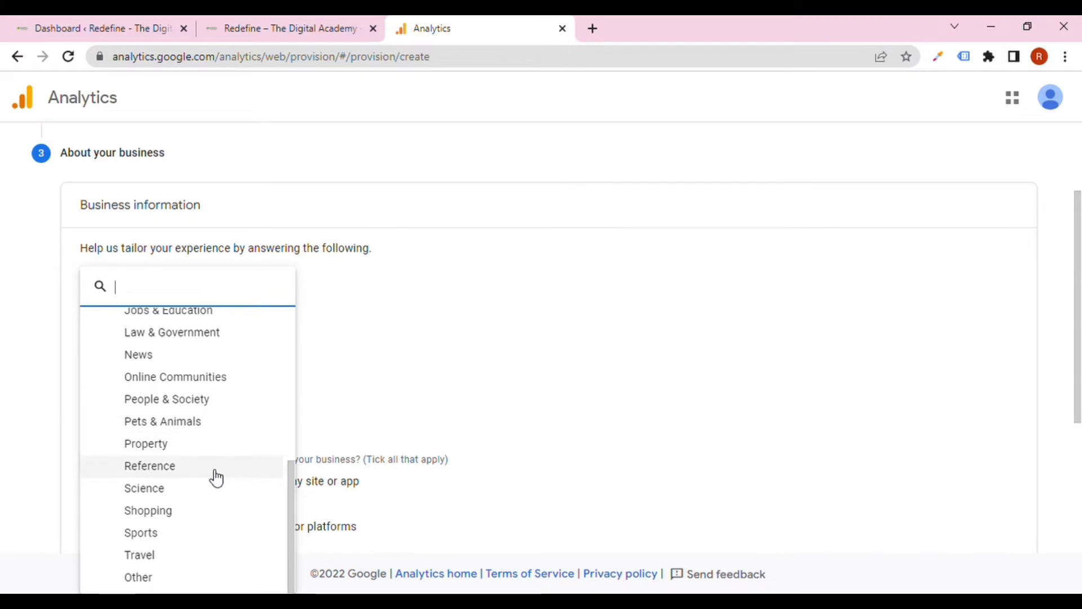
pyautogui.scroll(2, 216, 478)
pyautogui.scroll(6, 216, 478)
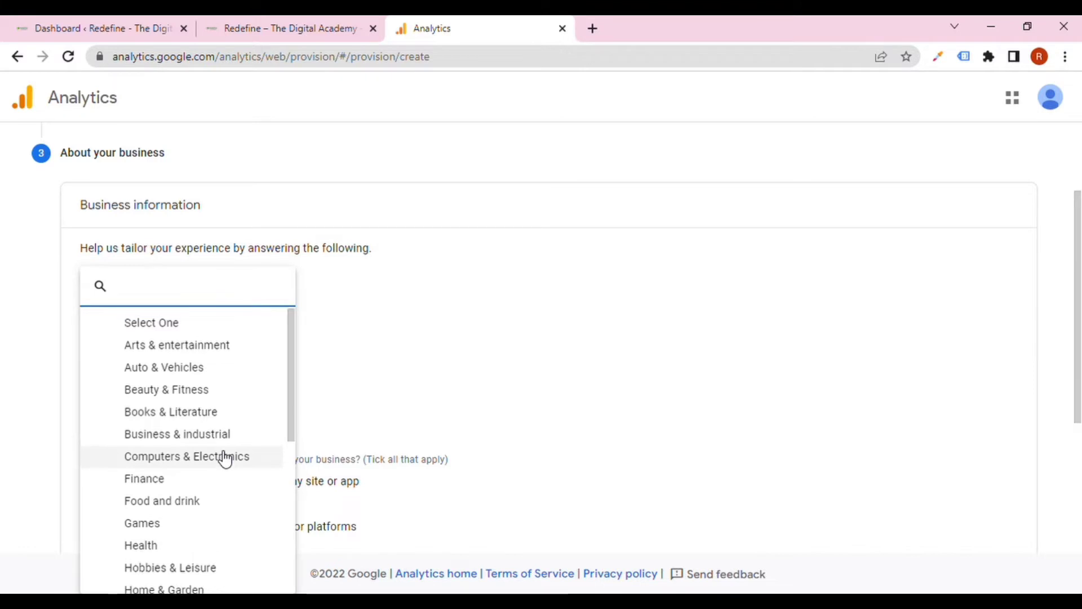
pyautogui.scroll(-2, 225, 459)
pyautogui.scroll(-2, 226, 459)
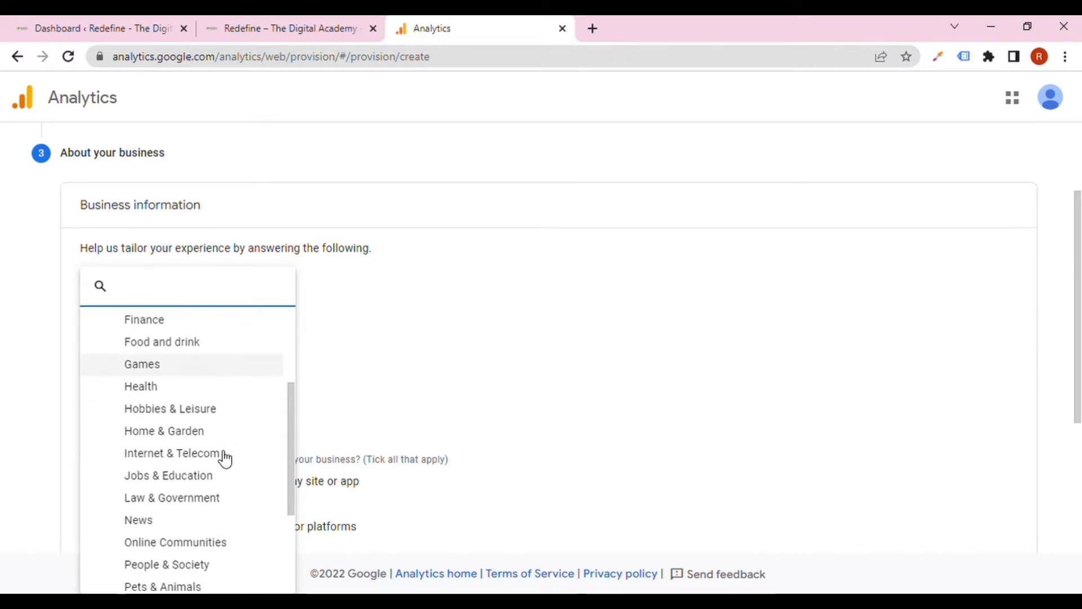
pyautogui.scroll(-2, 225, 460)
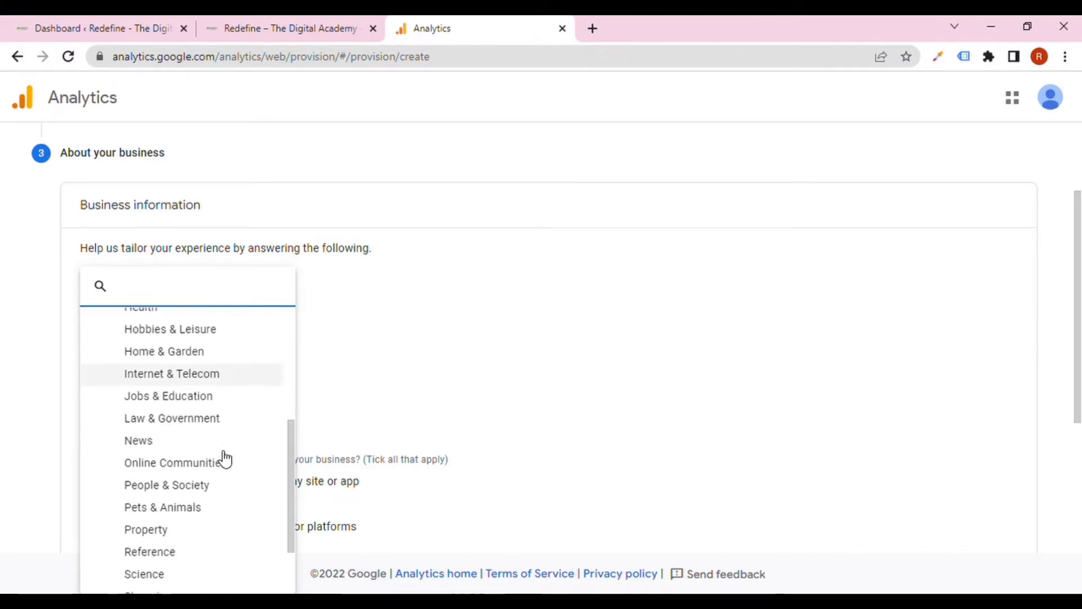
pyautogui.scroll(-2, 225, 459)
pyautogui.scroll(-1, 225, 460)
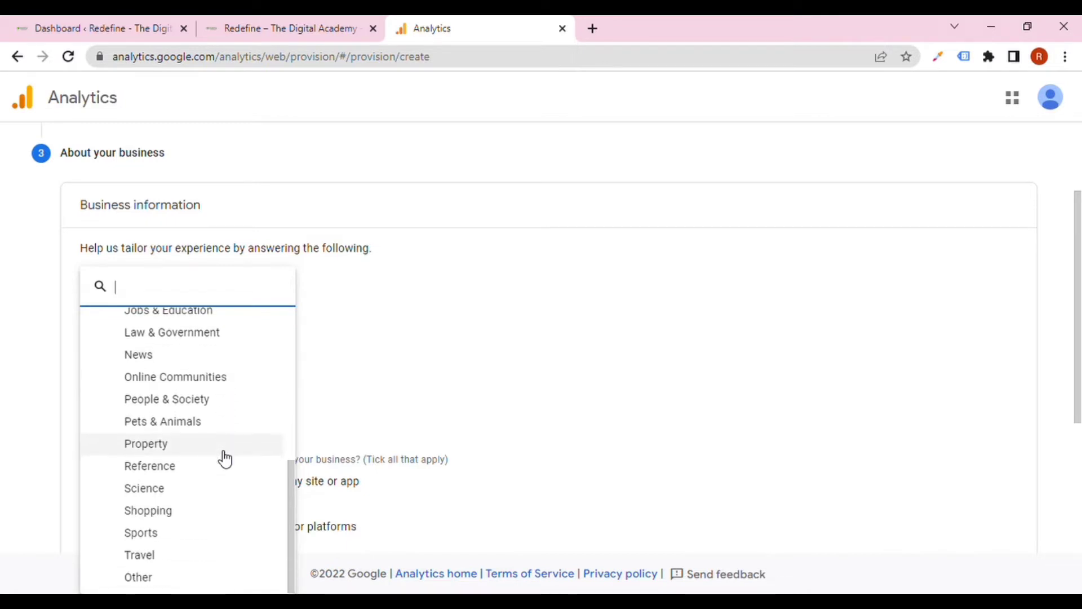
pyautogui.scroll(2, 226, 460)
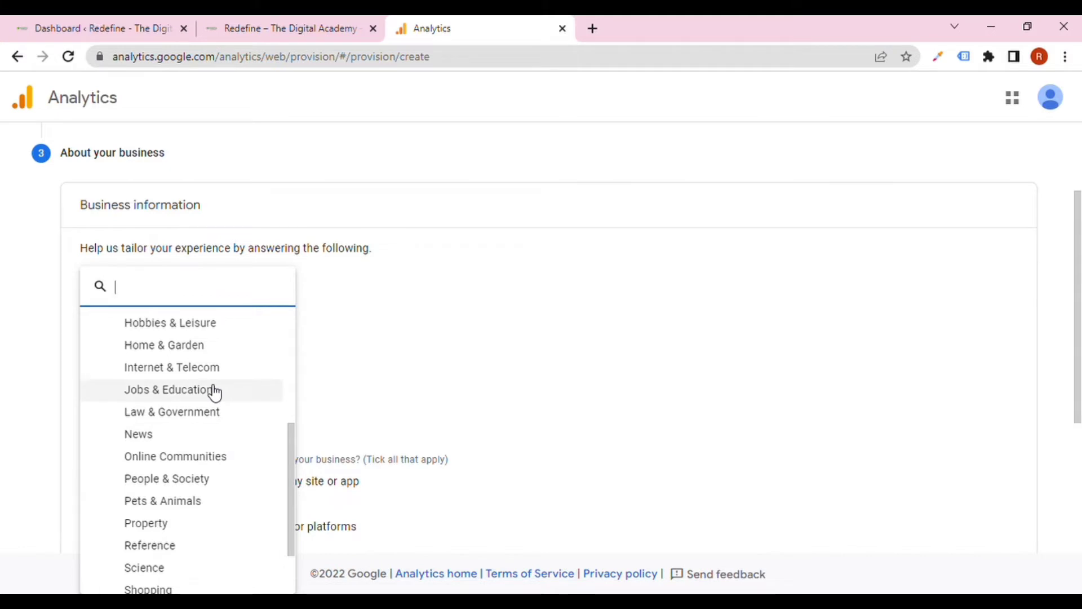
pyautogui.scroll(-3, 211, 389)
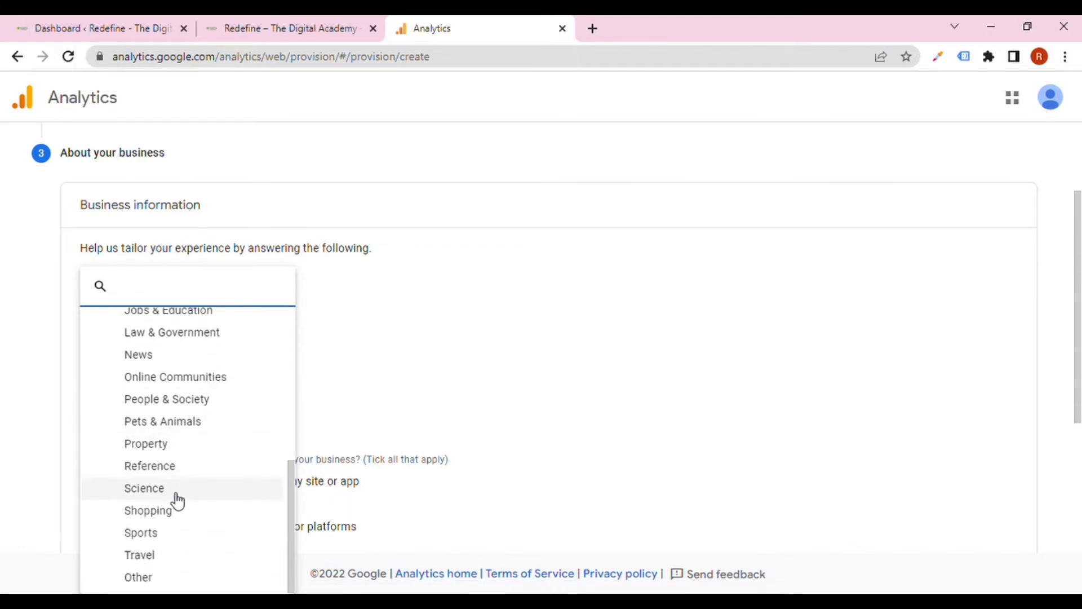
pyautogui.scroll(3, 205, 473)
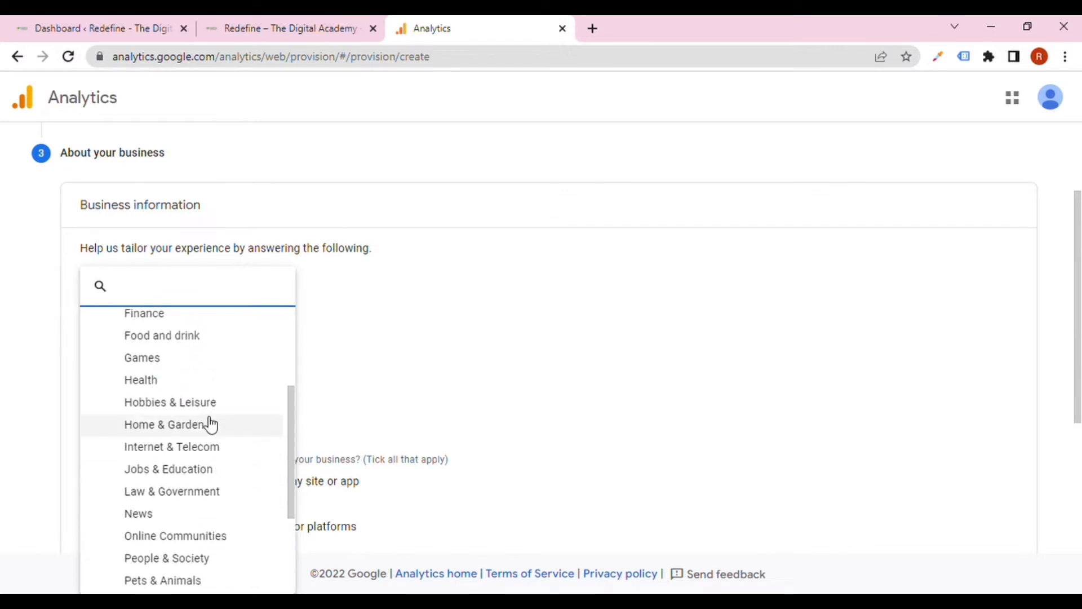
pyautogui.click(204, 469)
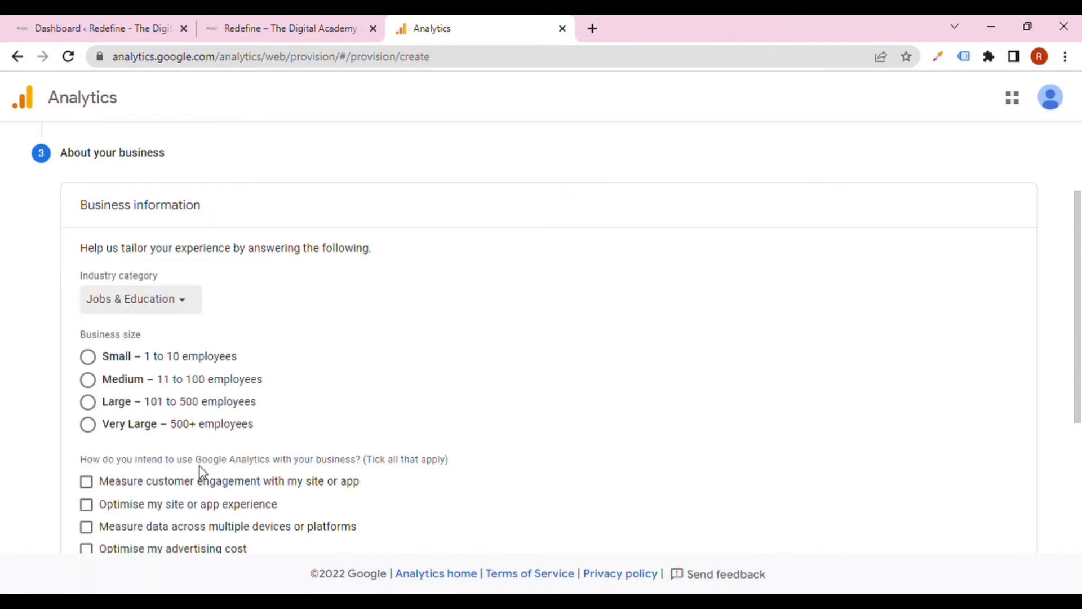
pyautogui.click(89, 380)
# Tick every intended use of Google Analytics from measuring customer engagement through measuring lead generation, leaving Other unticked.
pyautogui.scroll(-5, 90, 383)
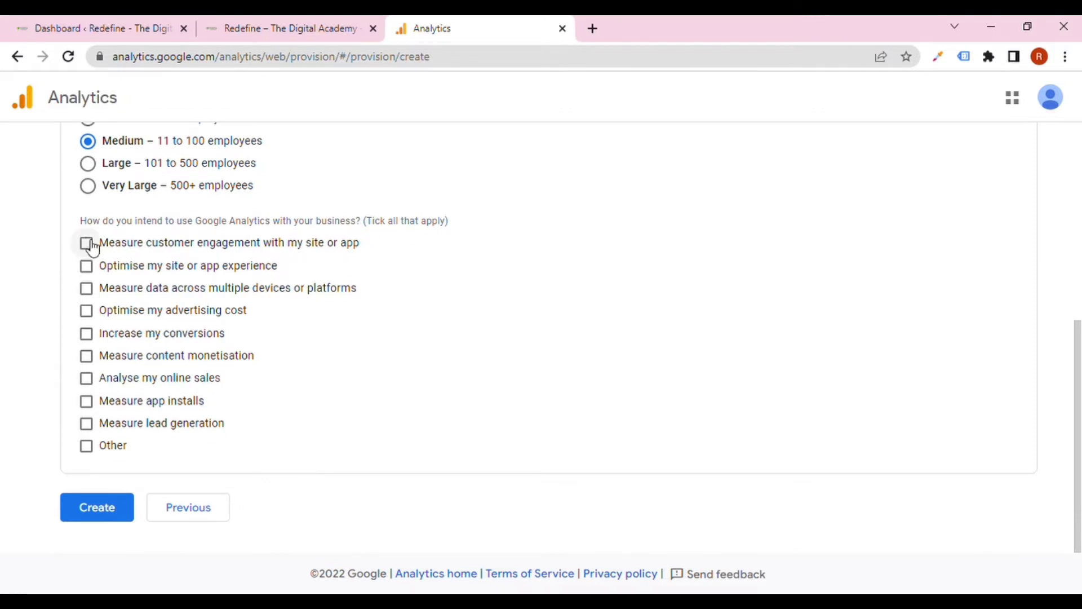
pyautogui.click(91, 247)
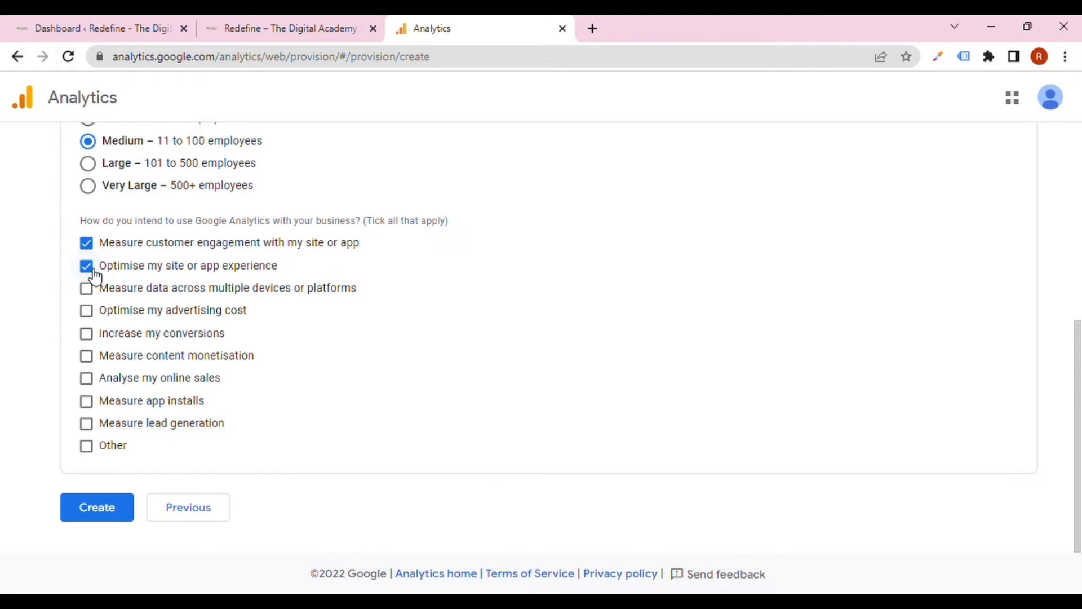
pyautogui.click(89, 291)
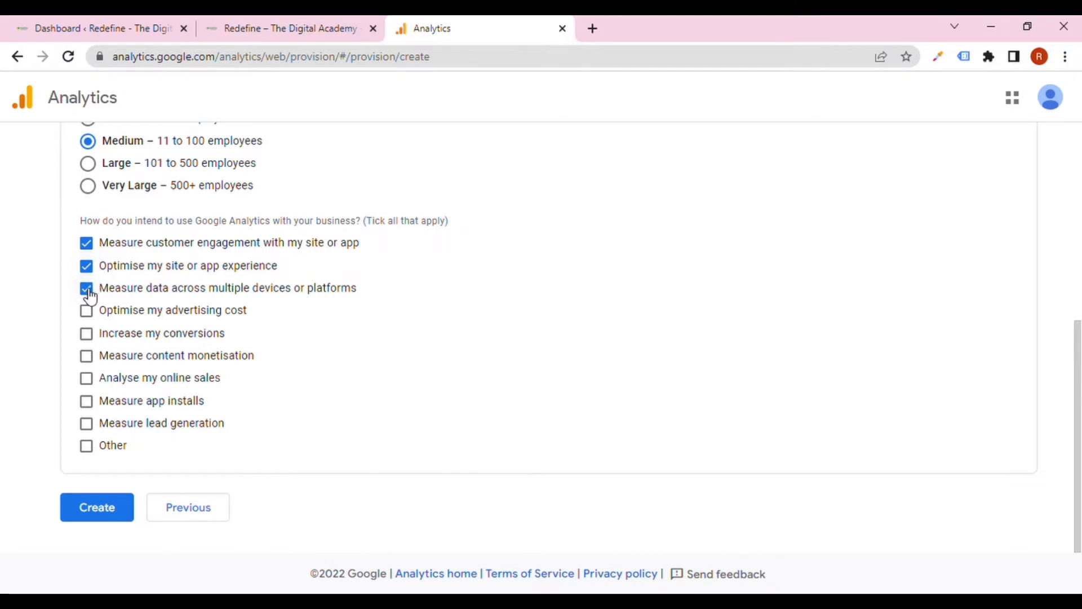
pyautogui.click(87, 311)
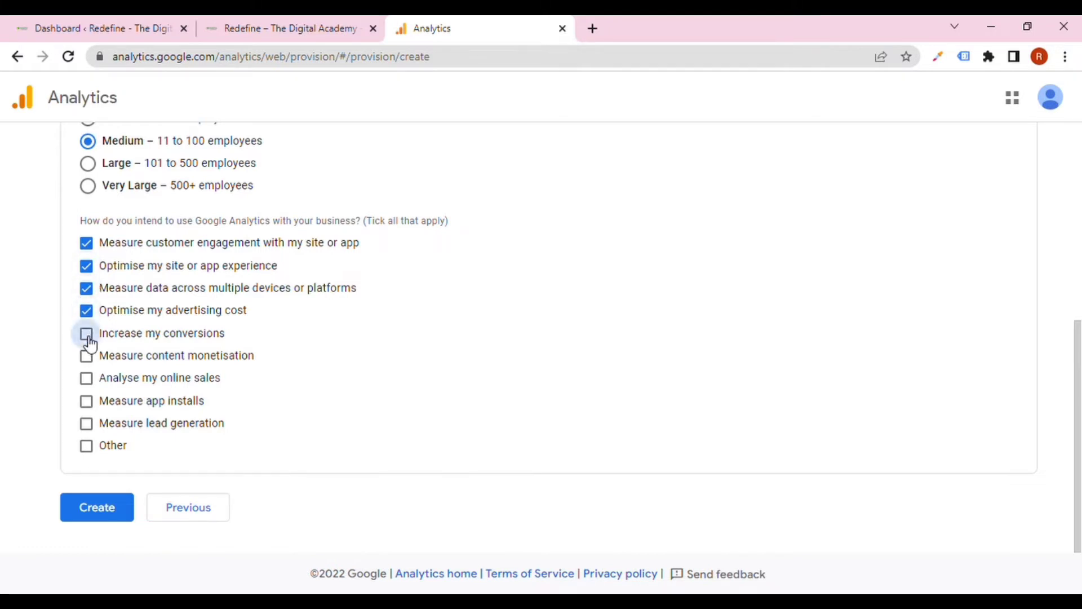
pyautogui.click(88, 337)
pyautogui.click(87, 360)
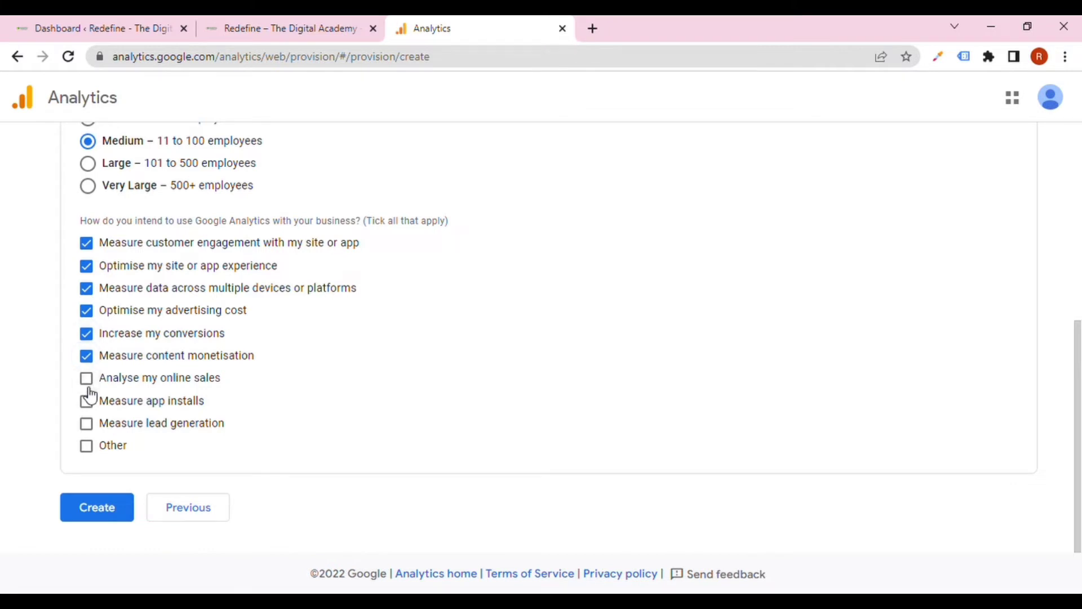
pyautogui.click(88, 382)
pyautogui.click(87, 404)
pyautogui.click(88, 427)
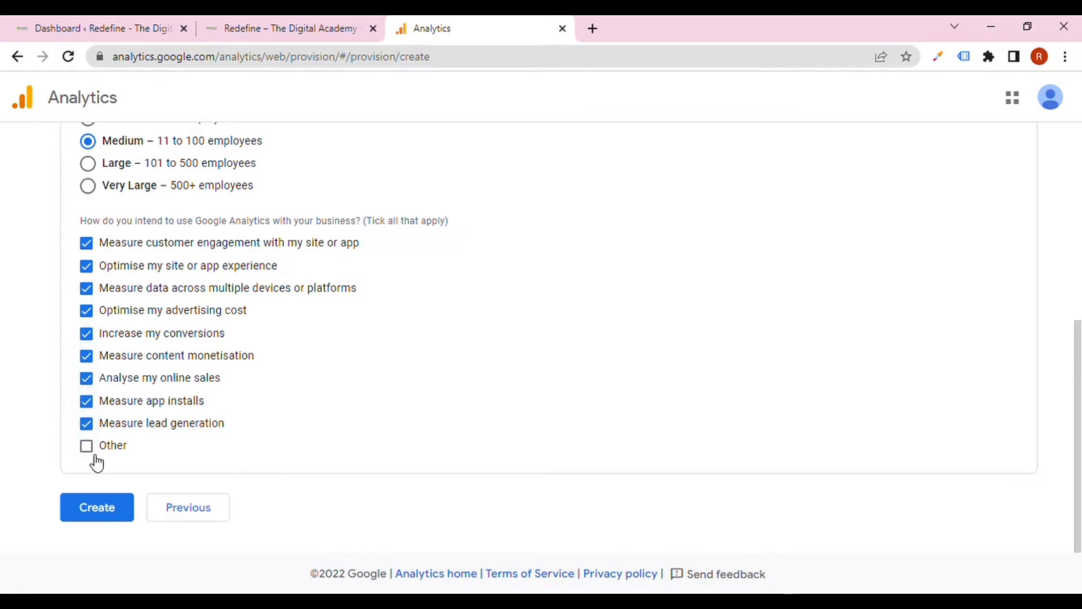
pyautogui.click(92, 450)
pyautogui.click(92, 447)
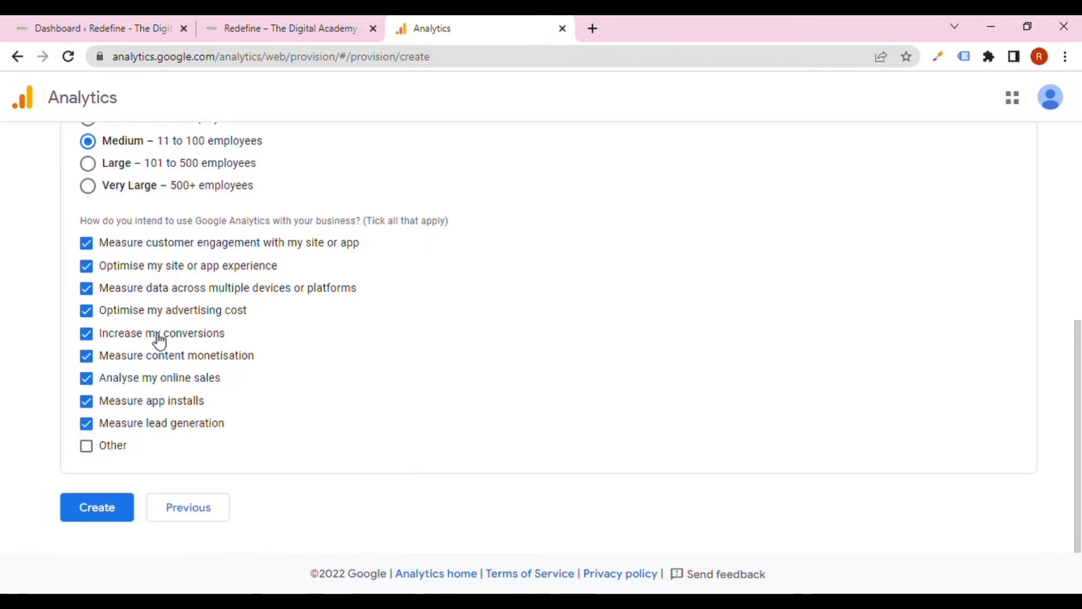
# Submit the account creation and tick acceptance of both the GDPR Data Processing Terms and the Measurement Controller – Controller Data Protection Terms.
pyautogui.click(99, 513)
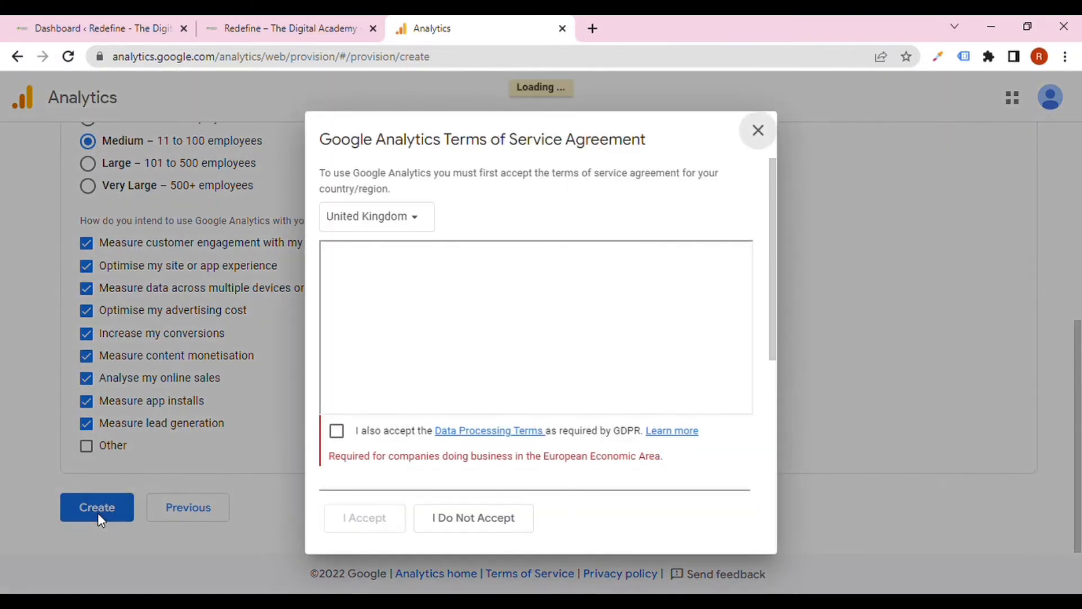
pyautogui.click(340, 435)
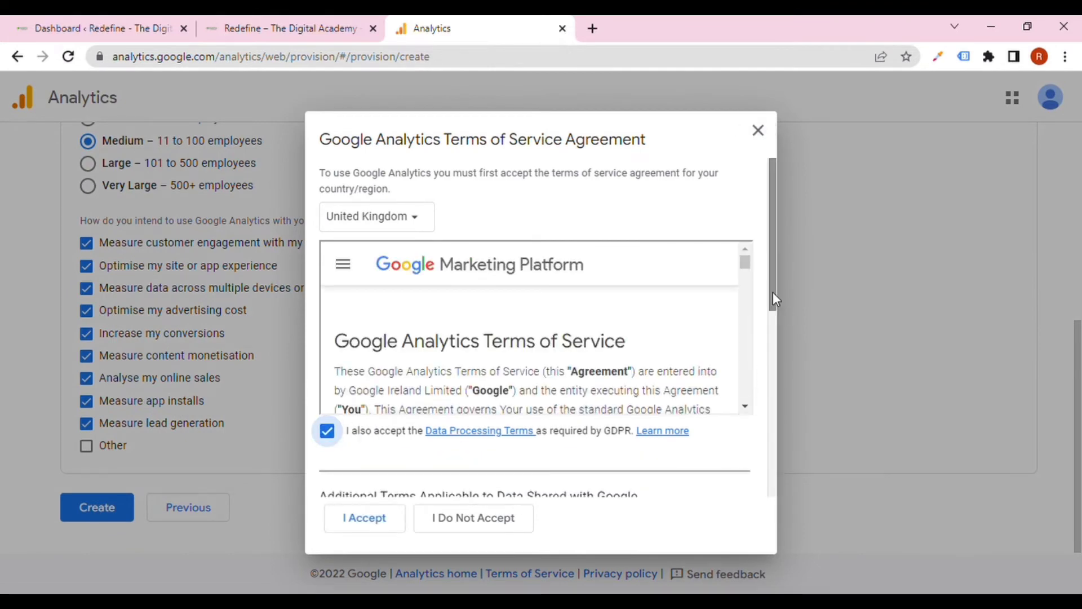
pyautogui.moveTo(773, 291); pyautogui.dragTo(737, 481)
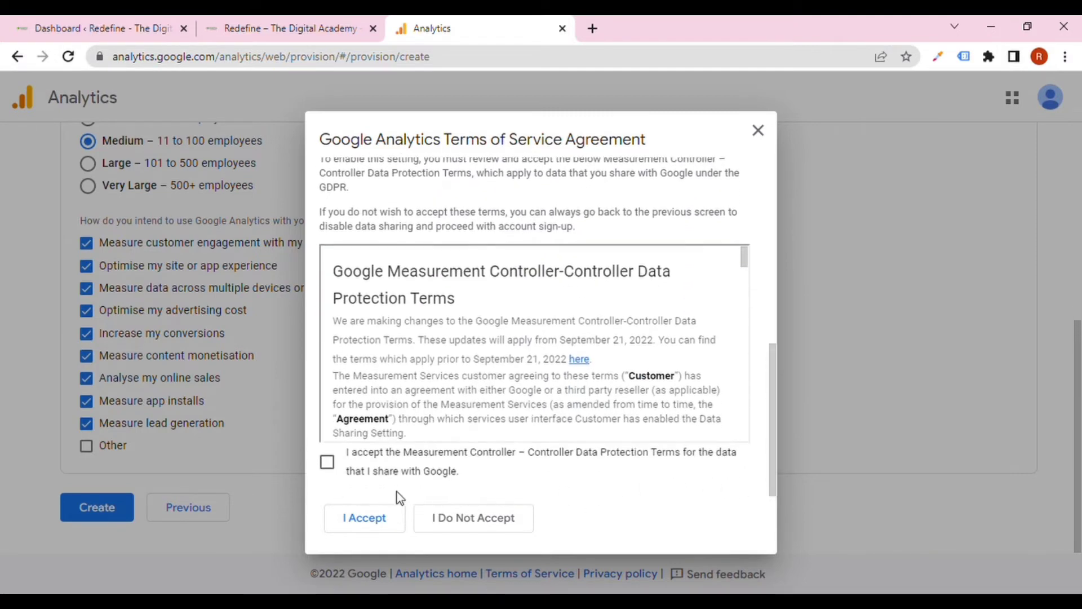
pyautogui.click(345, 467)
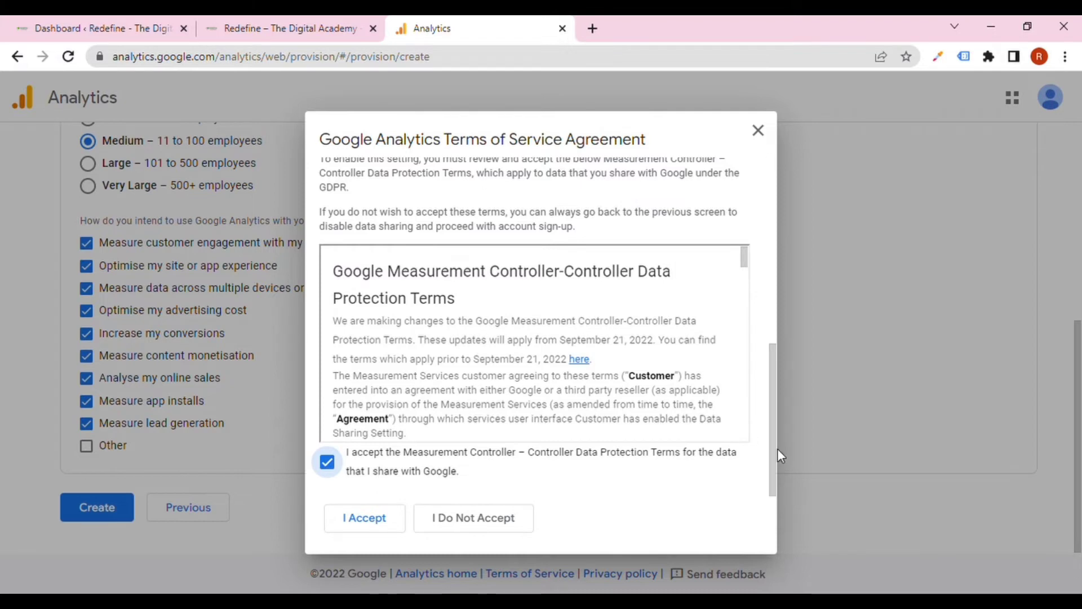
# Review the terms of service agreement's country list and the instruction about accepting the terms for the country or region.
pyautogui.moveTo(773, 450); pyautogui.dragTo(797, 262)
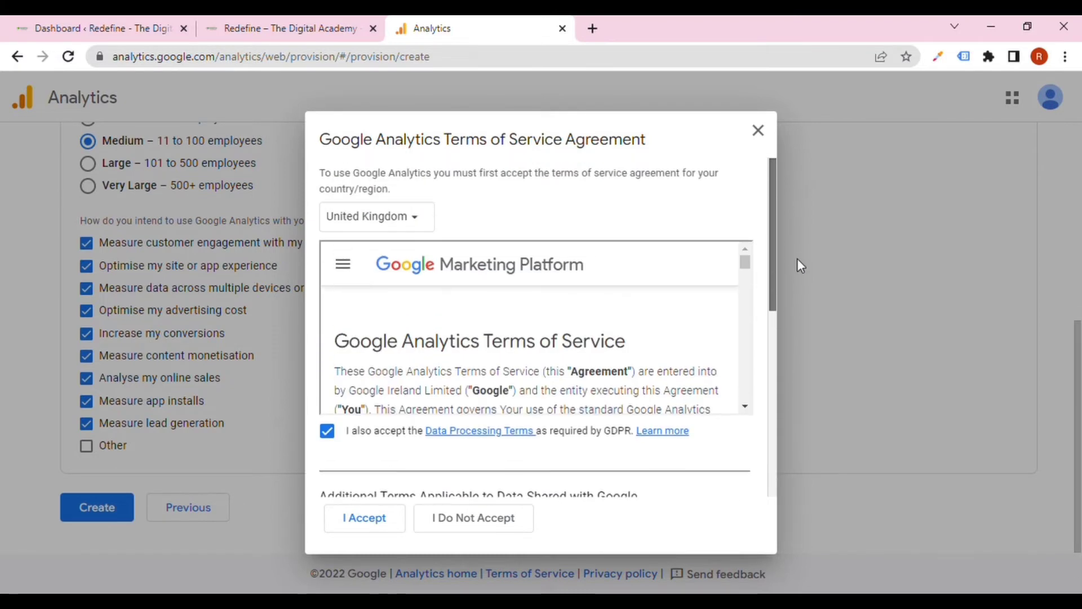
pyautogui.click(483, 225)
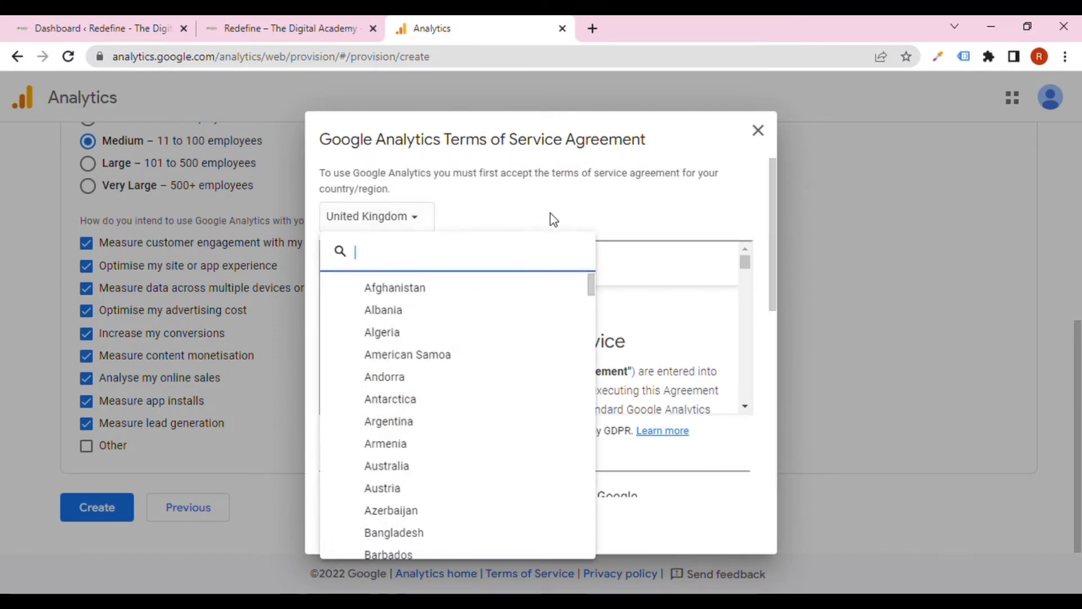
pyautogui.click(612, 209)
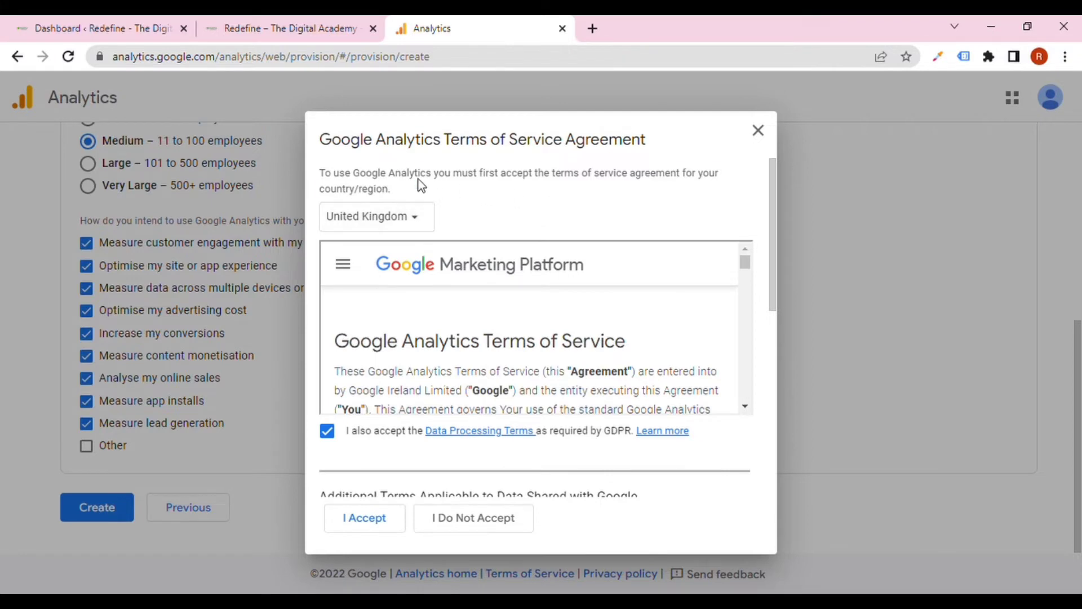
pyautogui.moveTo(428, 186); pyautogui.dragTo(334, 160)
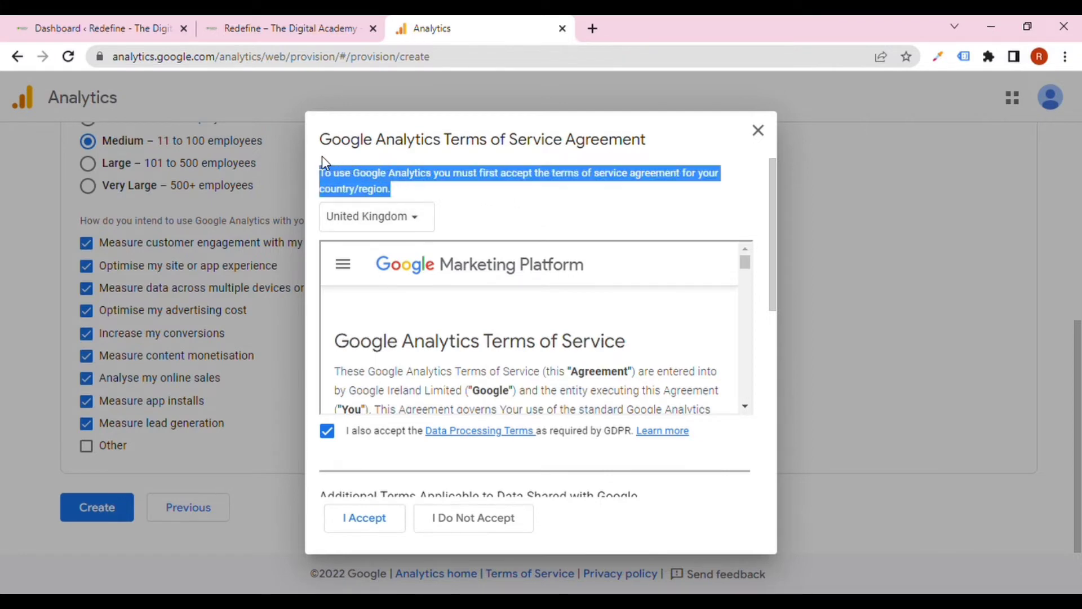
# Set the country of the Google Analytics terms of service agreement to India.
pyautogui.click(384, 219)
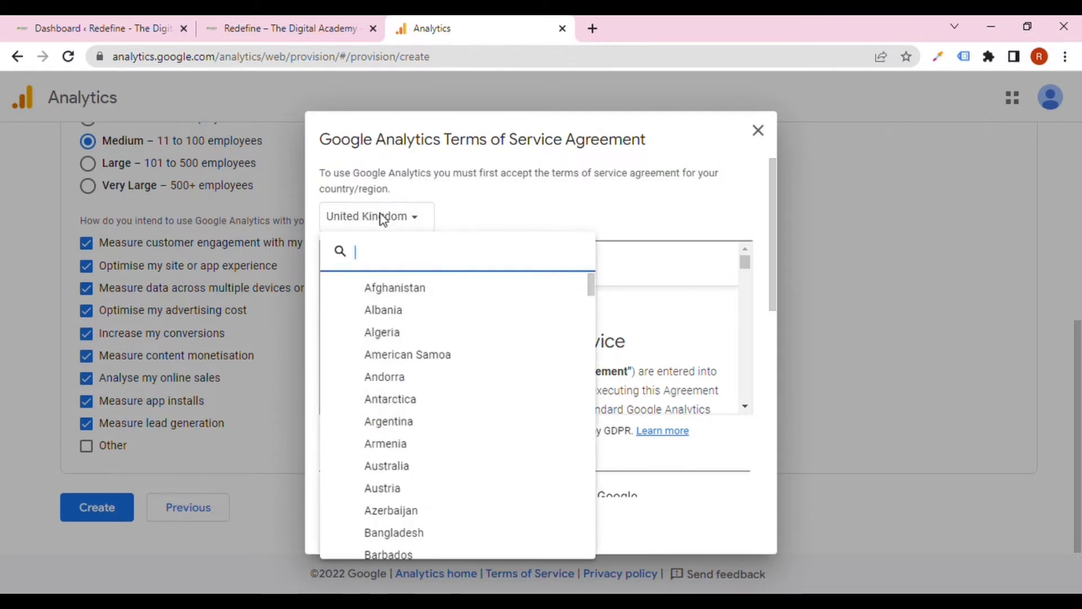
pyautogui.write('indi')
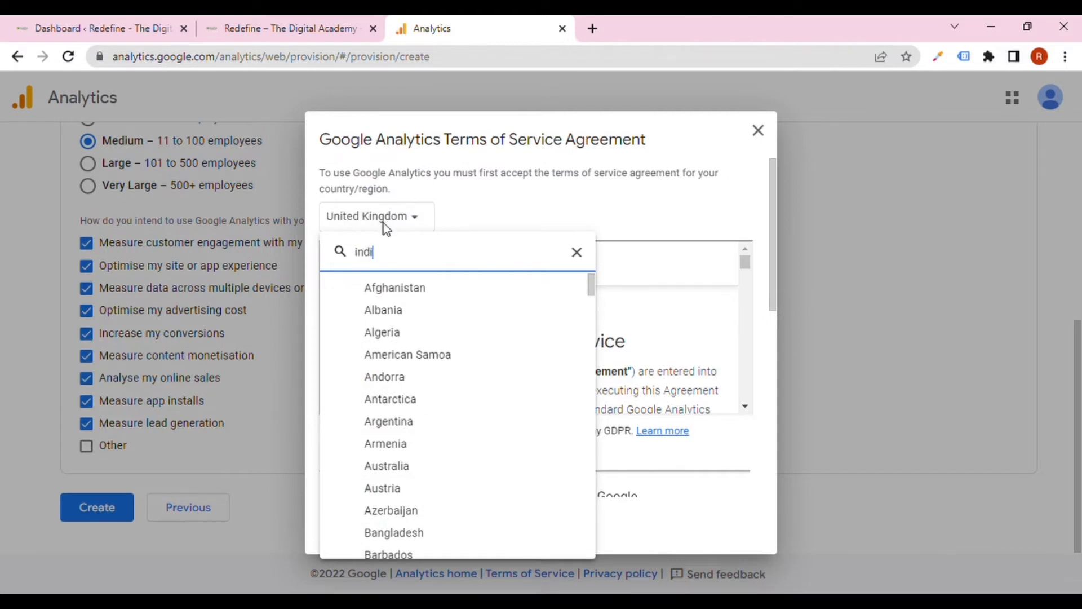
pyautogui.write('a')
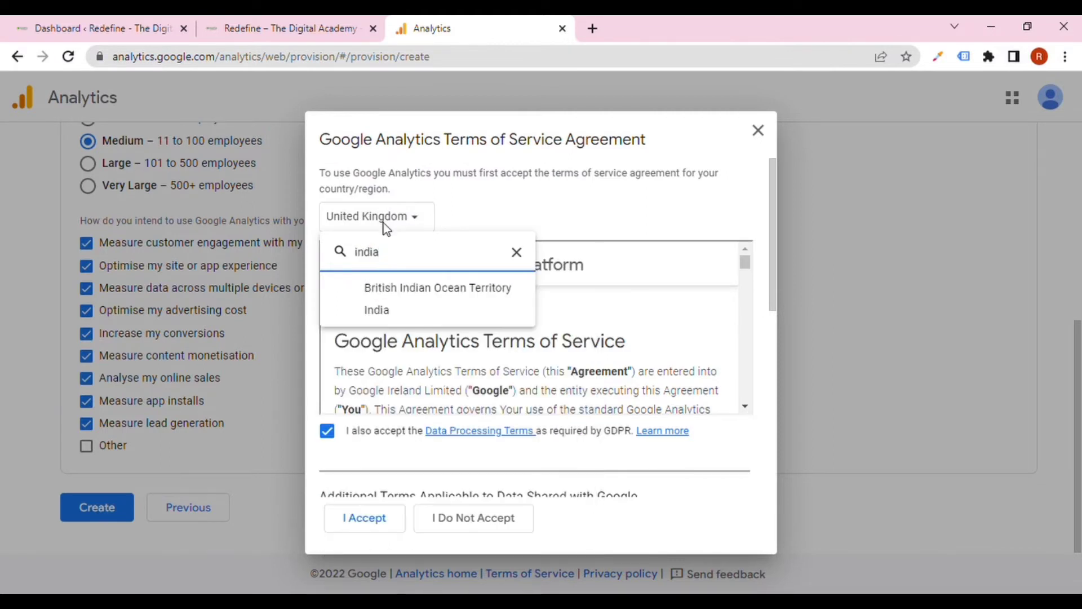
pyautogui.click(402, 311)
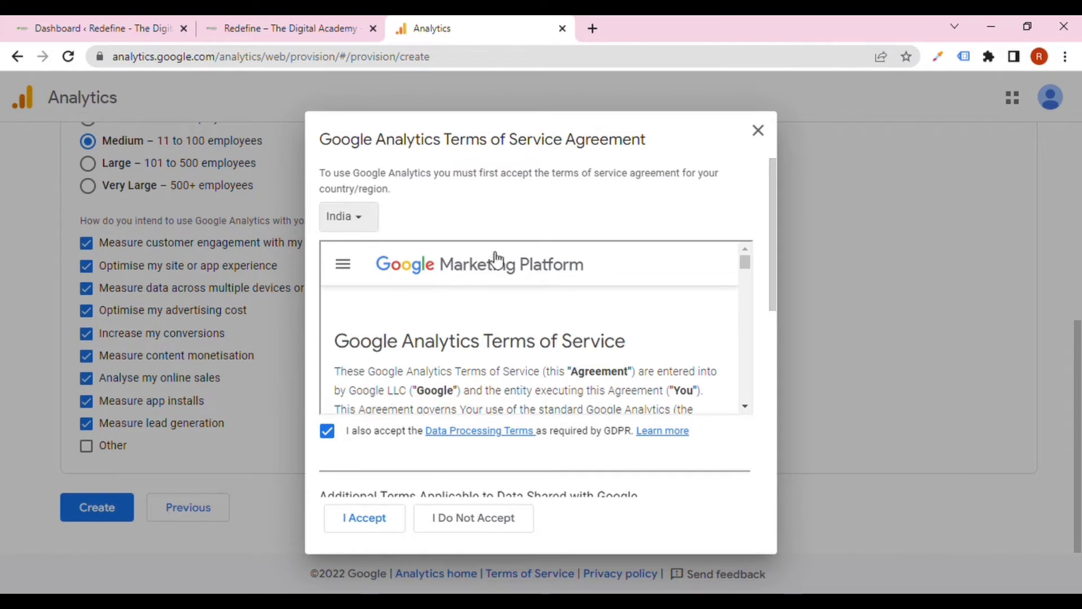
# Check that both the GDPR Data Processing Terms and the Controller Data Protection Terms are ticked, and accept the agreement.
pyautogui.scroll(-1, 496, 258)
pyautogui.scroll(-7, 546, 220)
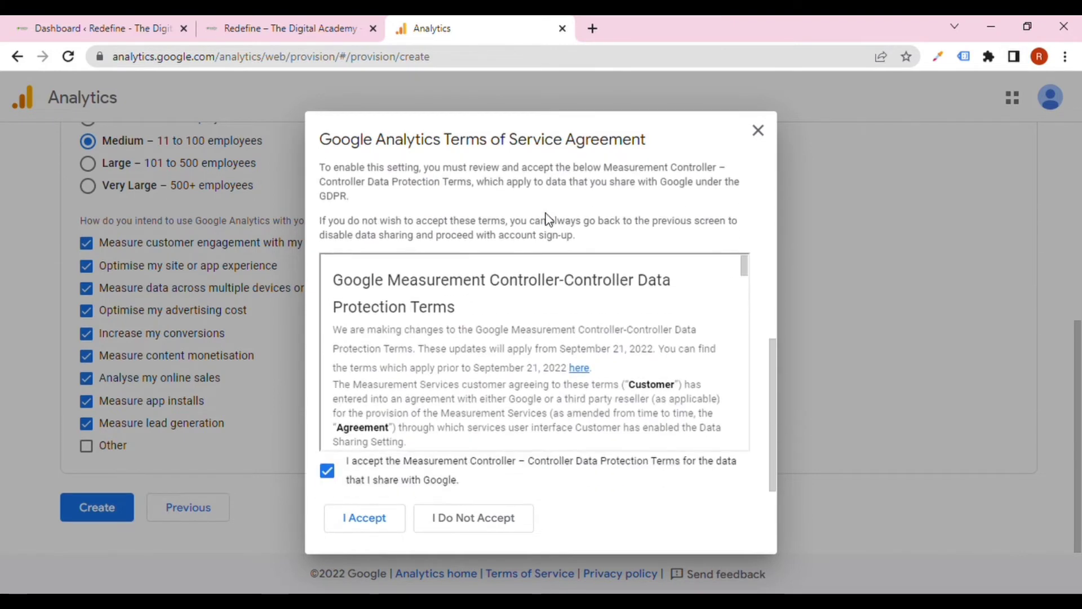
pyautogui.scroll(4, 548, 246)
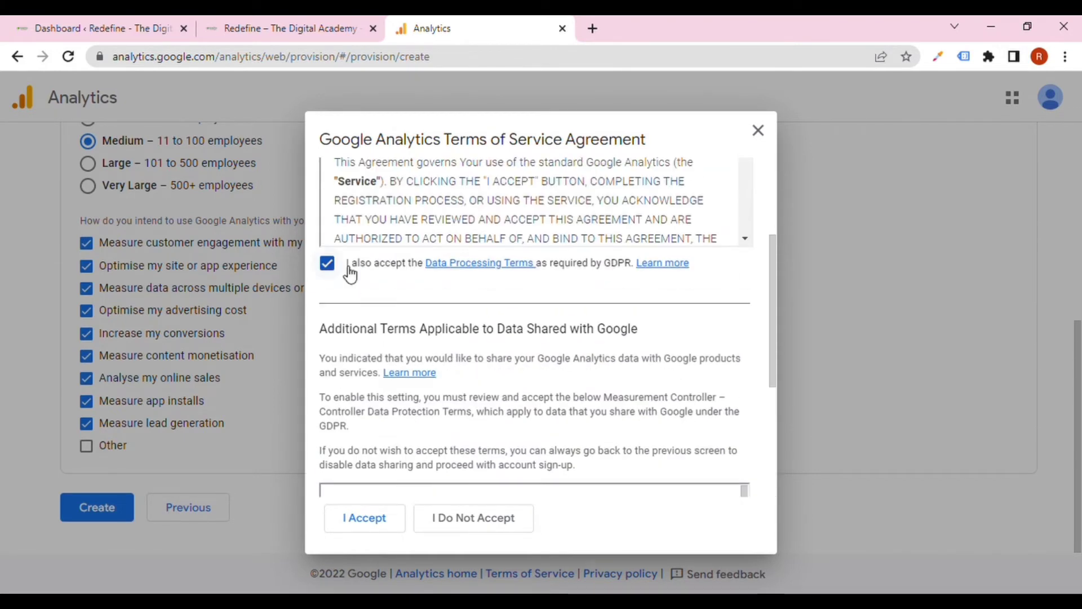
pyautogui.moveTo(770, 348); pyautogui.dragTo(760, 478)
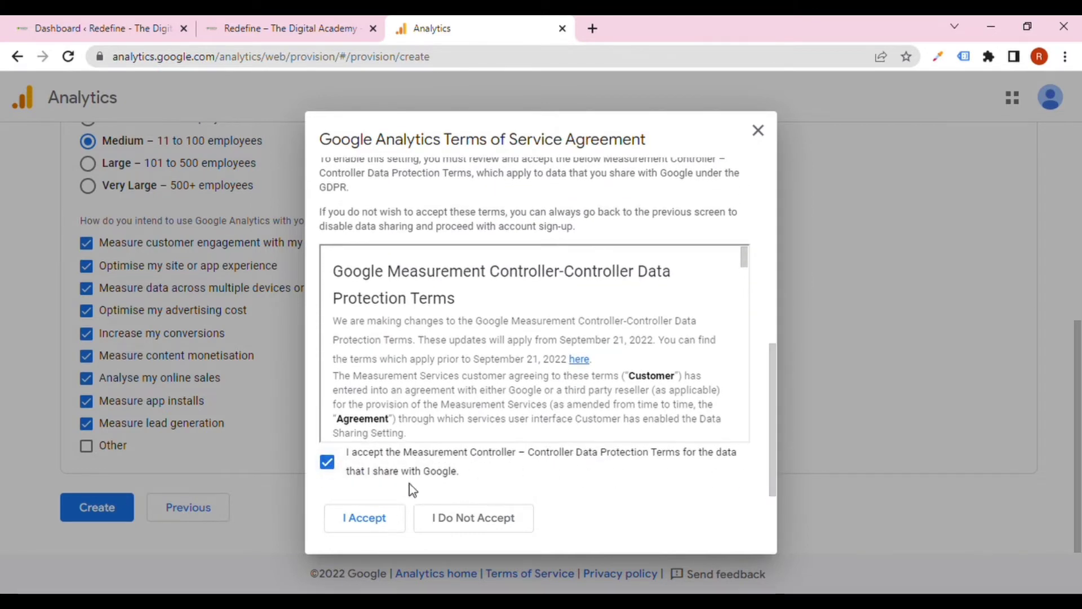
pyautogui.click(374, 528)
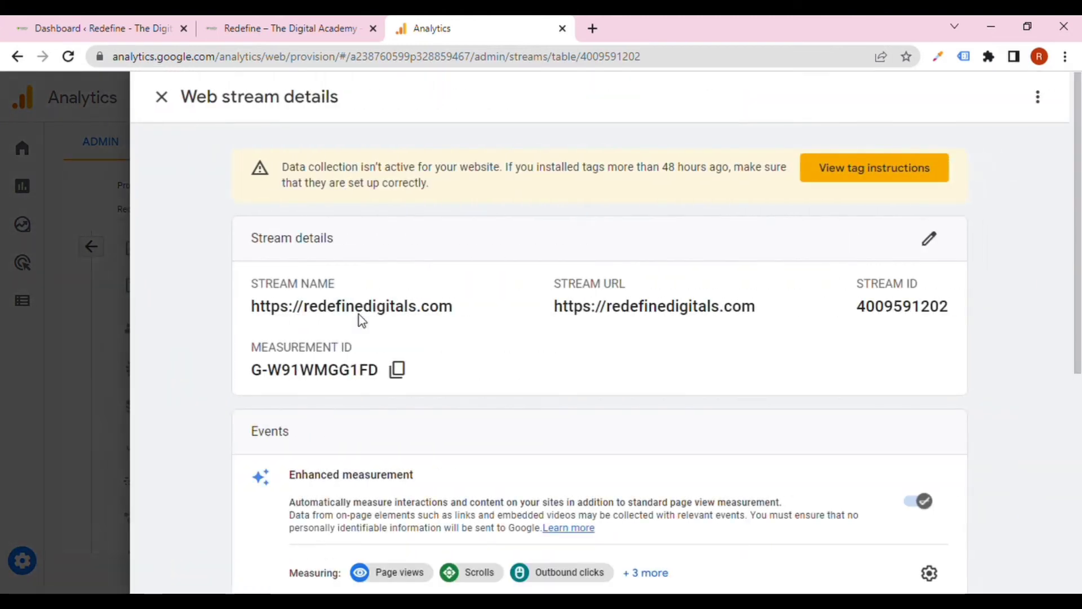
# Look through the new web stream's details down to the Google tag options and close them.
pyautogui.scroll(-4, 424, 396)
pyautogui.scroll(-3, 422, 396)
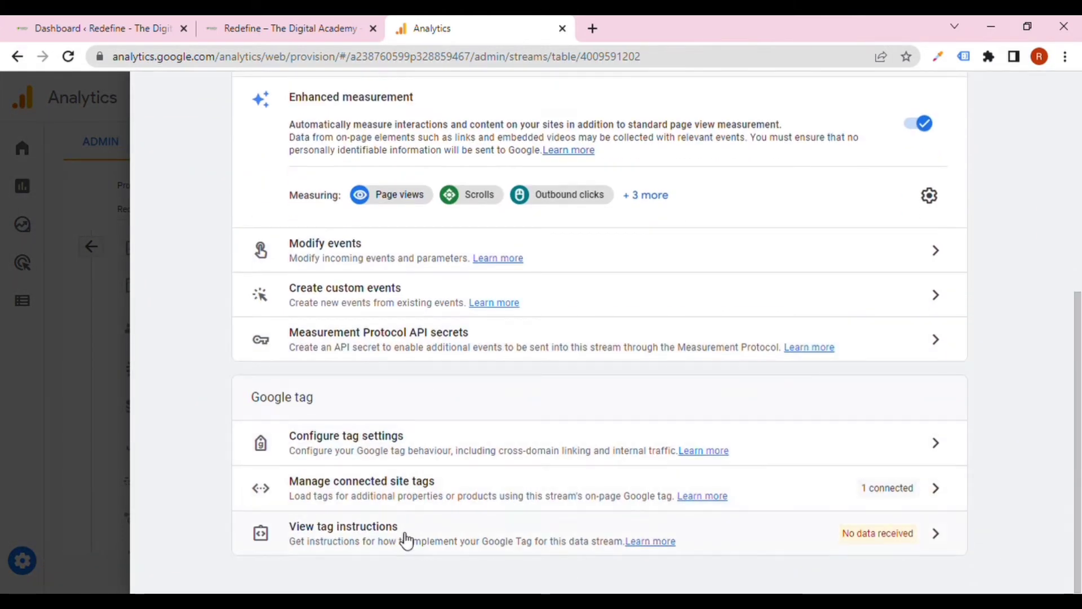
pyautogui.click(390, 455)
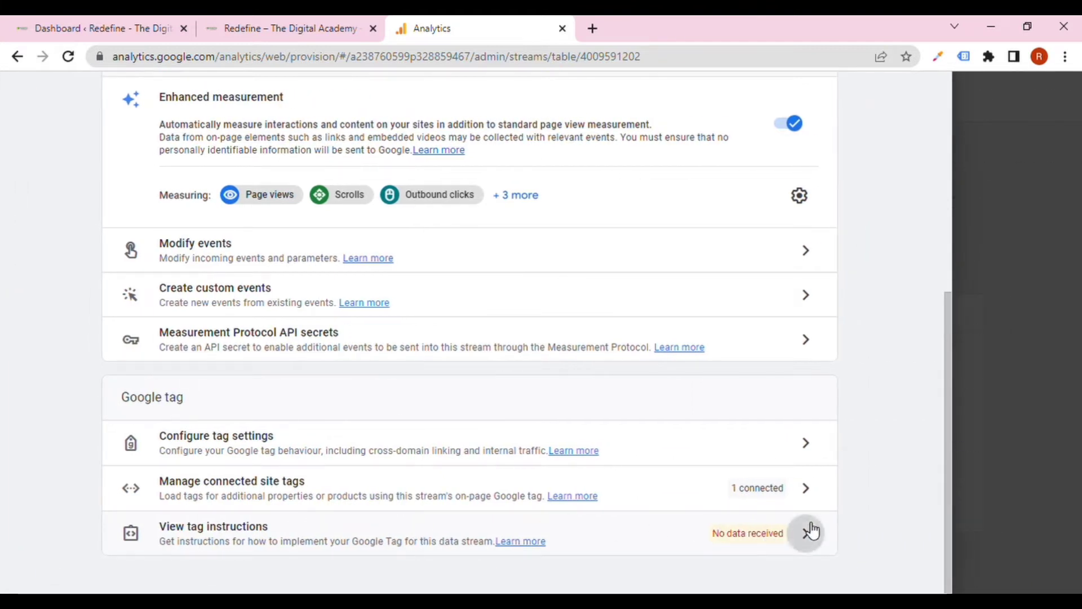
pyautogui.scroll(7, 410, 374)
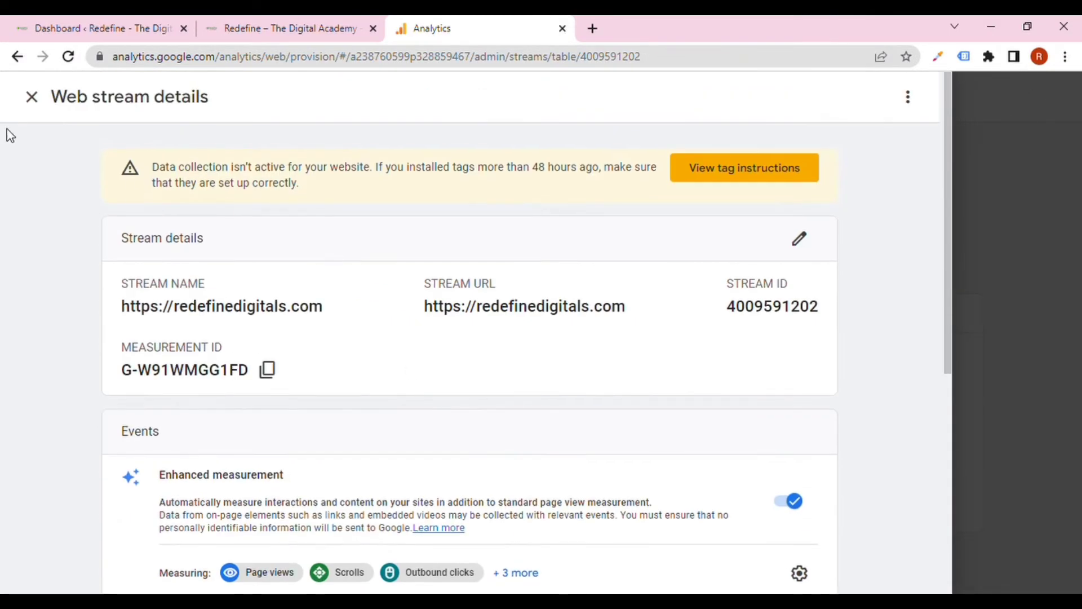
pyautogui.click(36, 102)
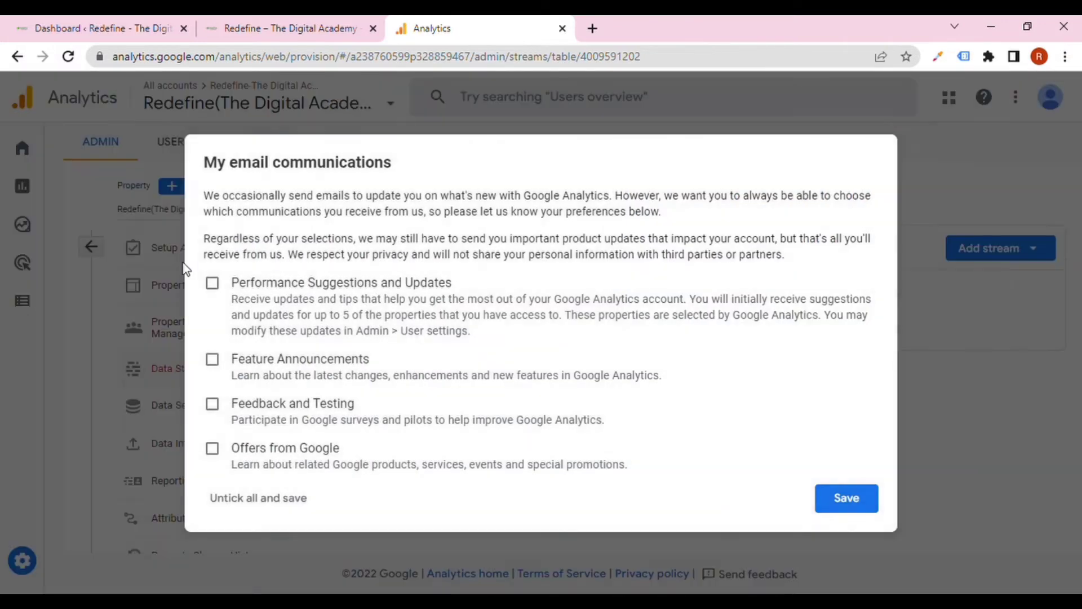
# Tick all four email communications, from Performance Suggestions and Updates to Offers from Google, and save the preferences.
pyautogui.click(228, 286)
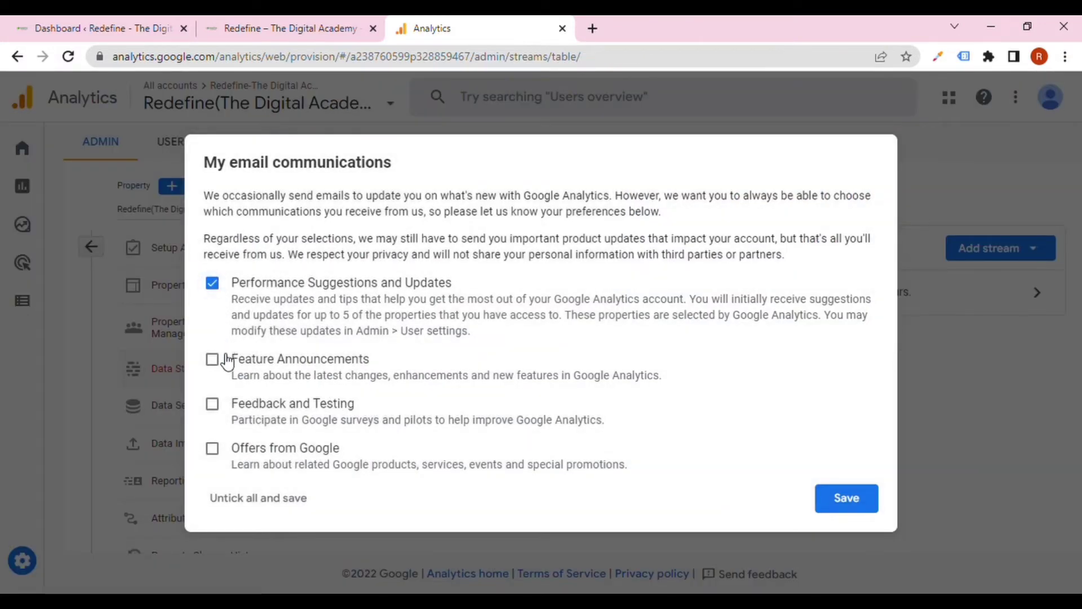
pyautogui.click(223, 361)
pyautogui.click(213, 407)
pyautogui.click(215, 458)
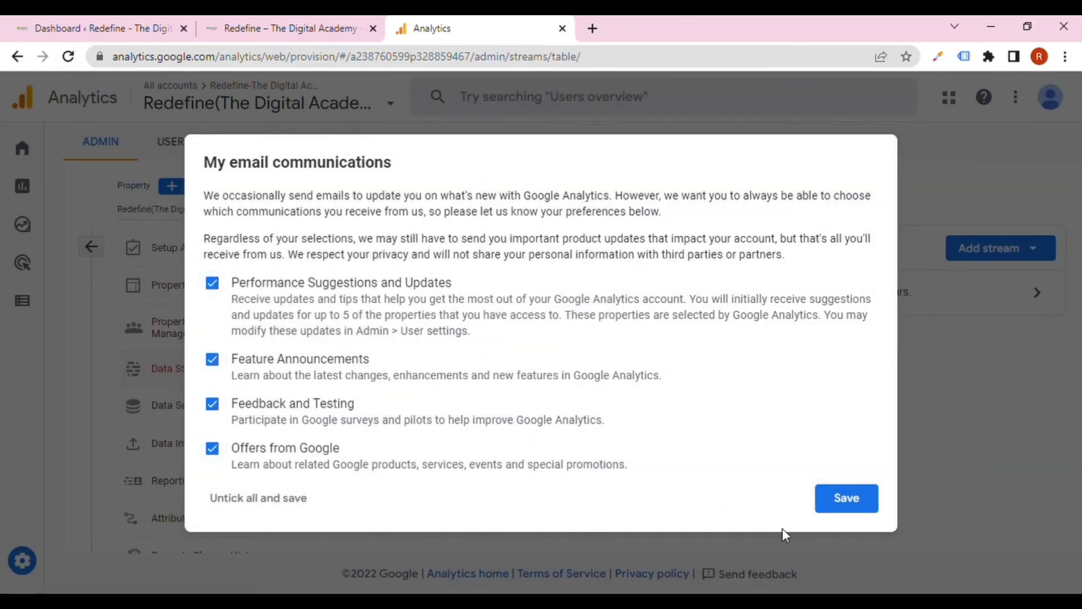
pyautogui.click(839, 499)
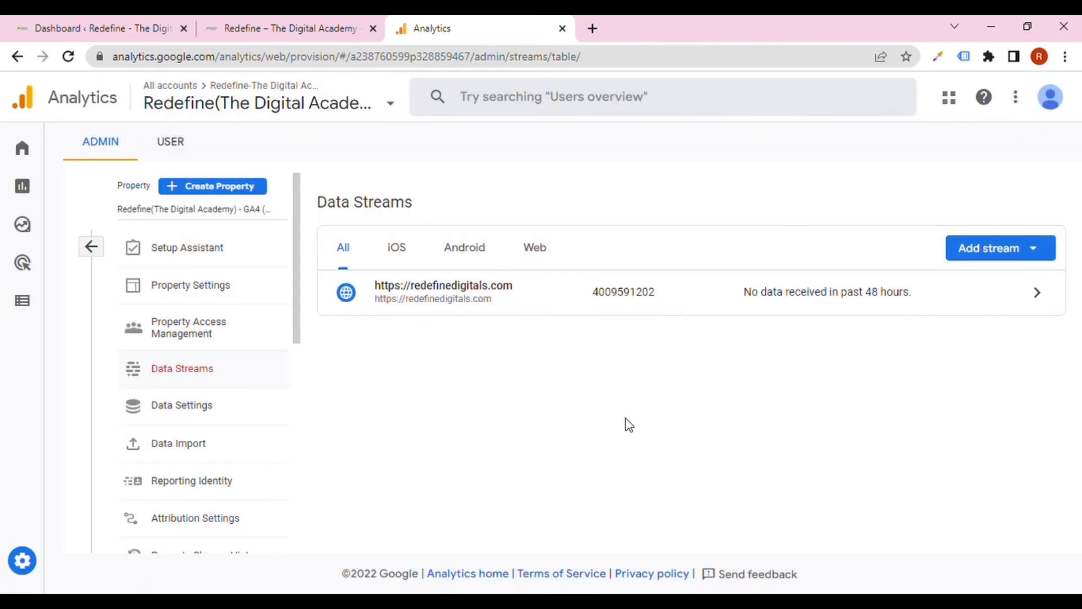
# Reopen the redefinedigitals.com web stream from the property's data streams and bring up its Google tag installation instructions.
pyautogui.click(92, 246)
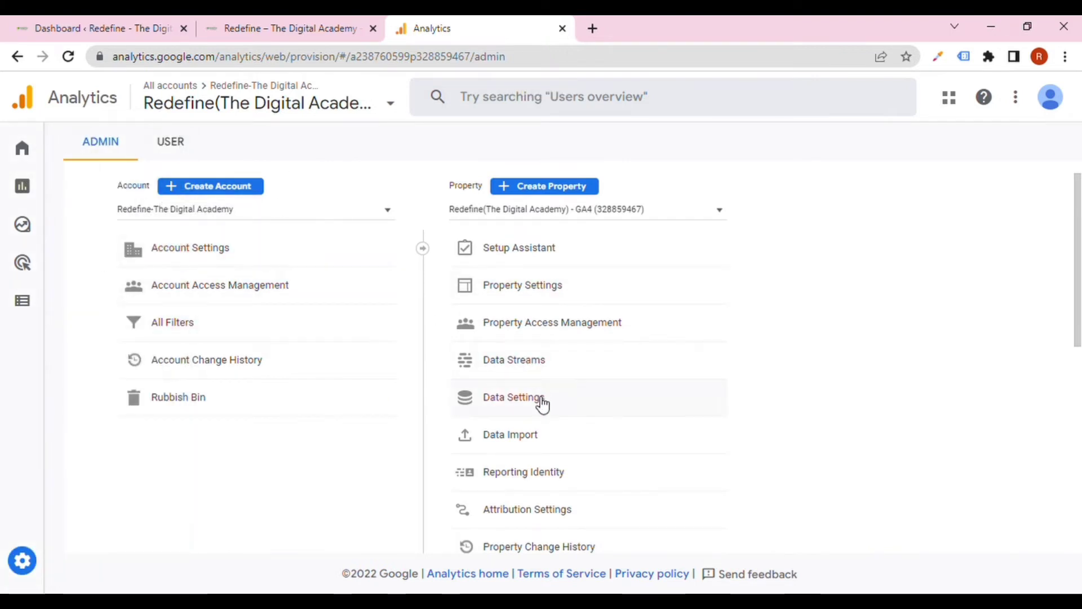
pyautogui.click(542, 369)
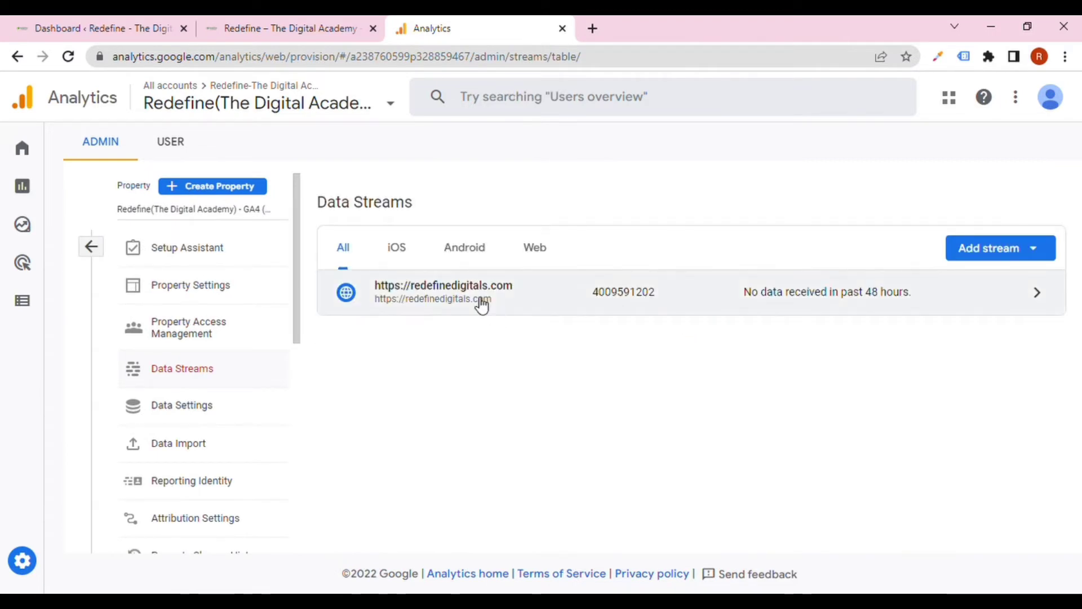
pyautogui.click(482, 305)
pyautogui.scroll(-5, 478, 304)
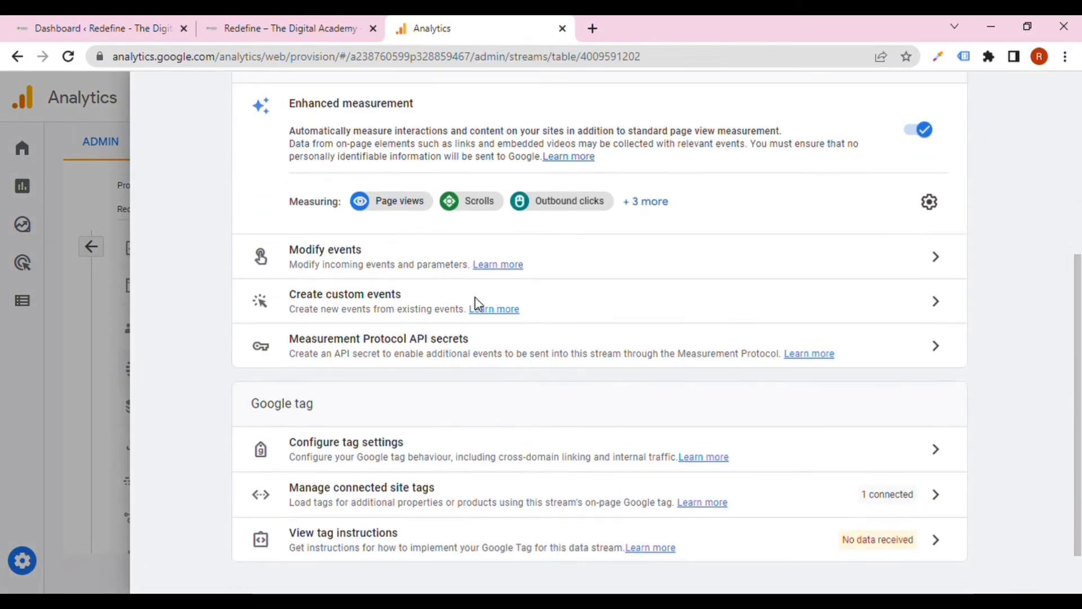
pyautogui.click(606, 541)
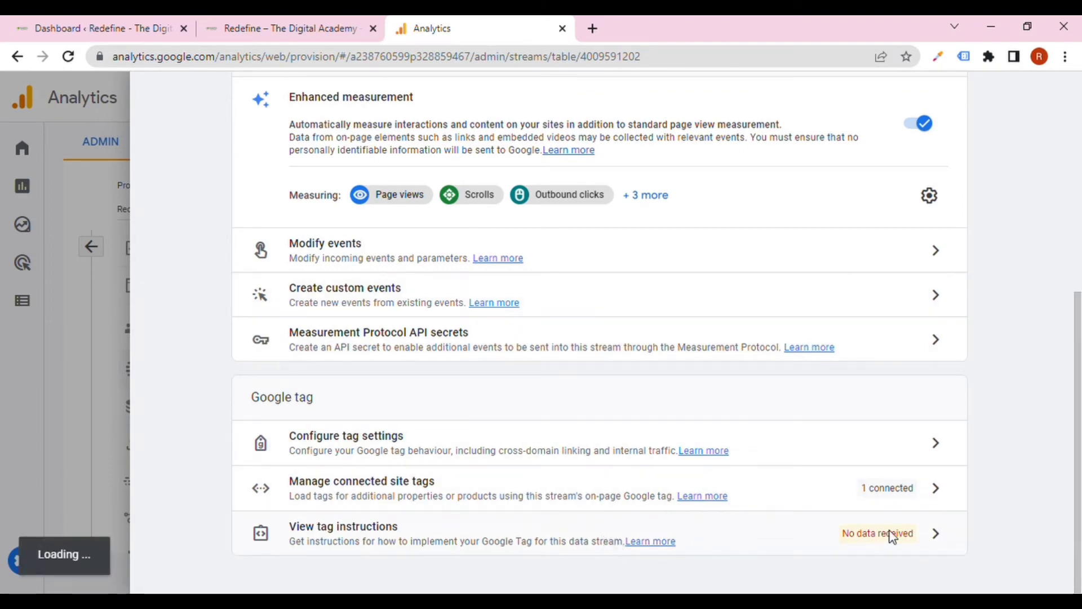
pyautogui.click(938, 537)
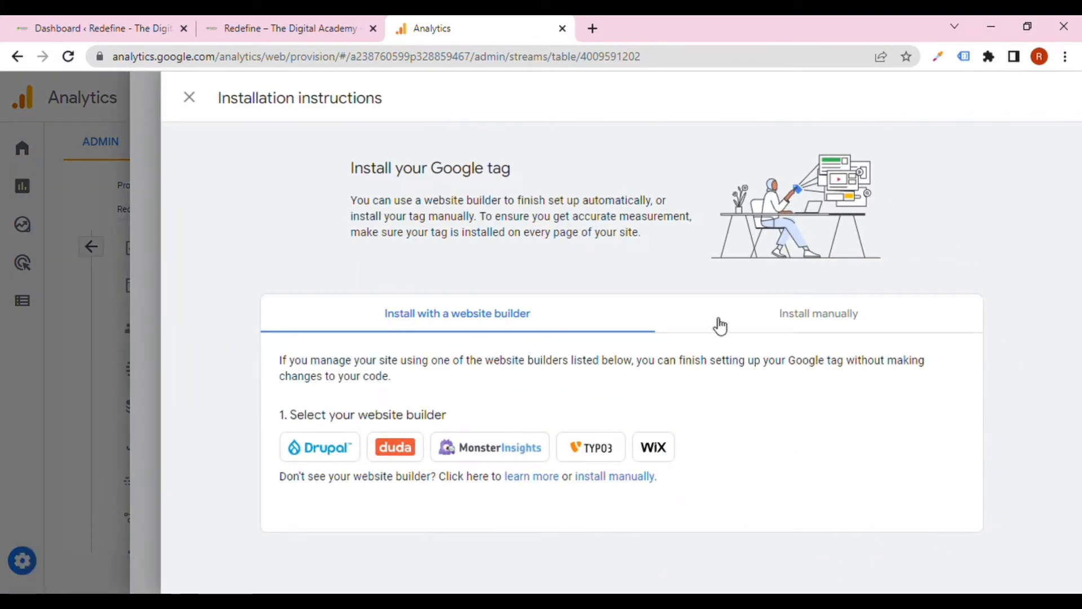
# Switch the installation instructions to manual installation and copy the Google tag code.
pyautogui.click(801, 319)
pyautogui.scroll(-3, 573, 420)
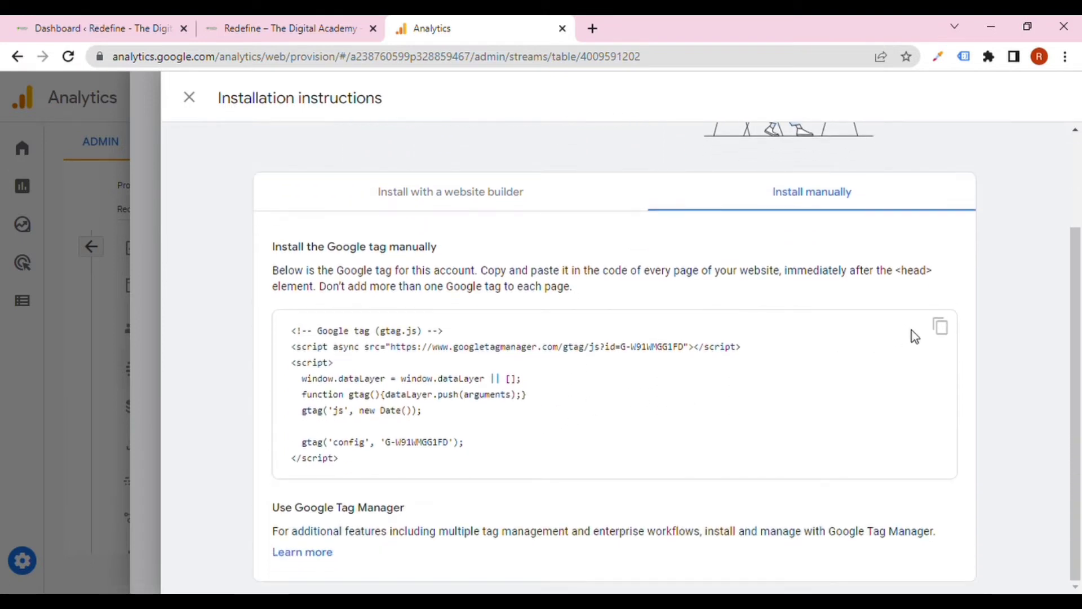
pyautogui.click(939, 327)
# Read the note on using Google Tag Manager, close the installation instructions and open a new browser tab.
pyautogui.moveTo(950, 546); pyautogui.dragTo(650, 522)
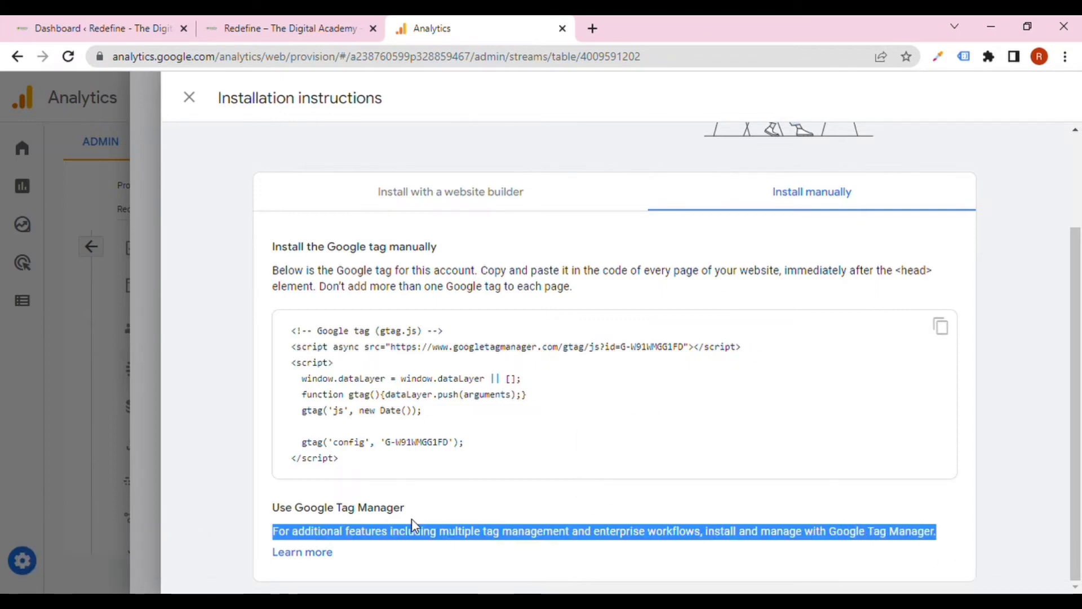
pyautogui.moveTo(411, 518); pyautogui.dragTo(379, 500)
pyautogui.scroll(2, 340, 391)
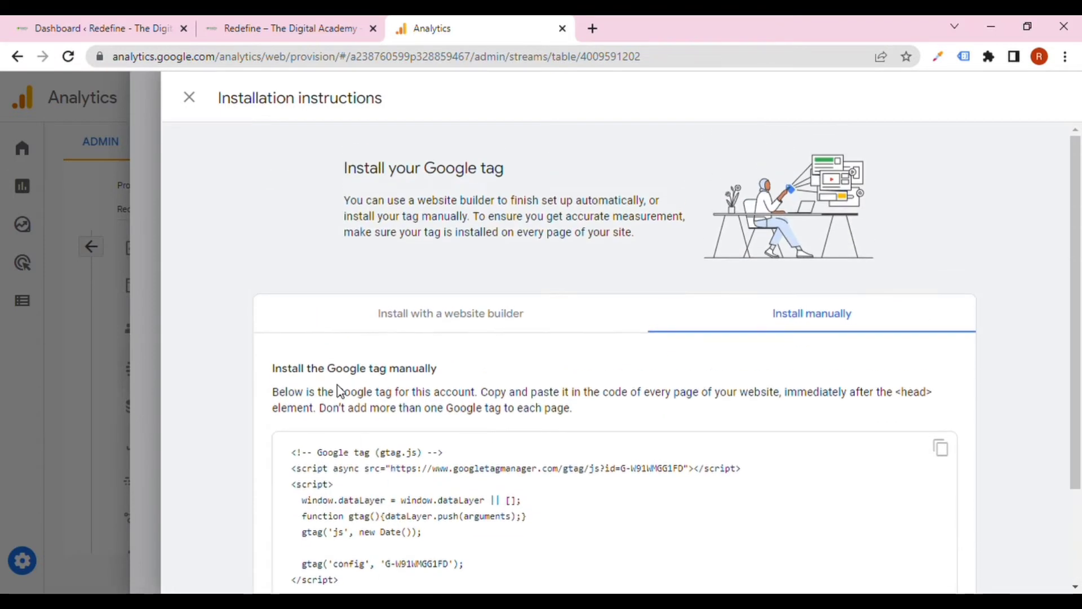
pyautogui.click(187, 102)
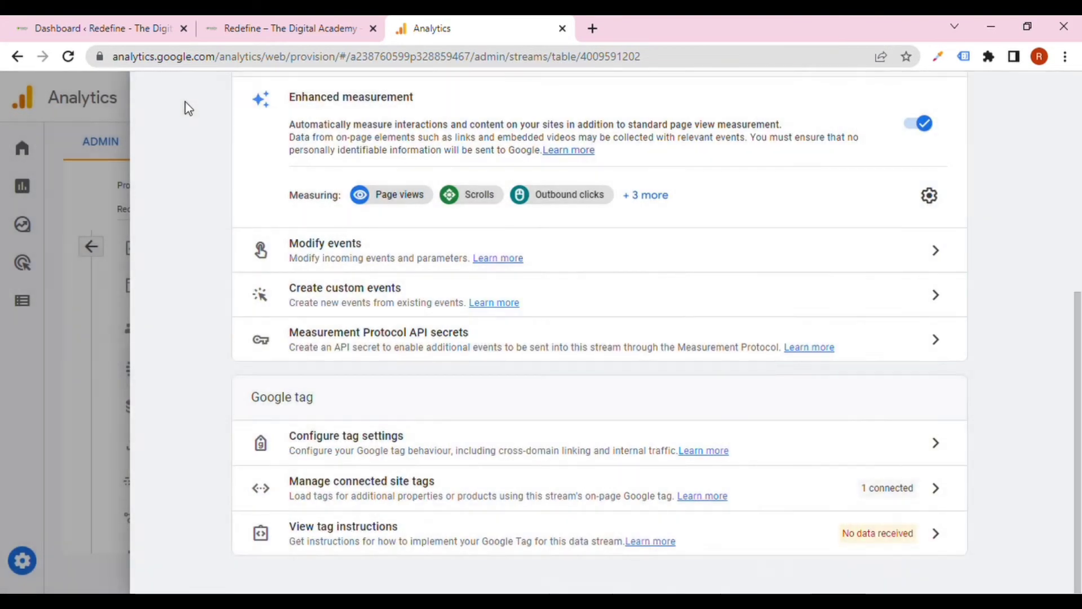
pyautogui.scroll(5, 501, 335)
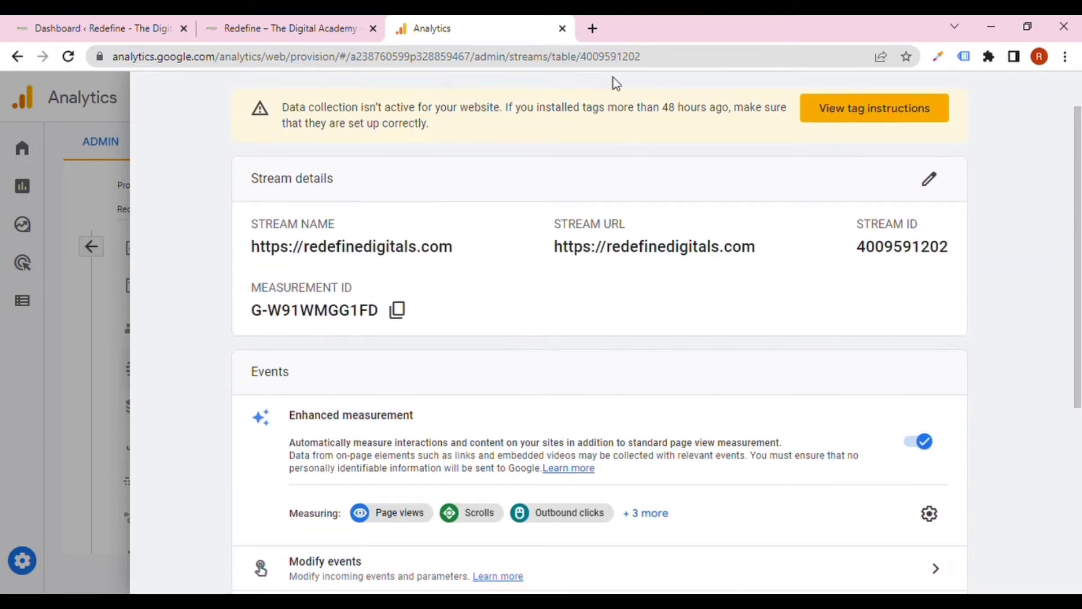
pyautogui.click(596, 31)
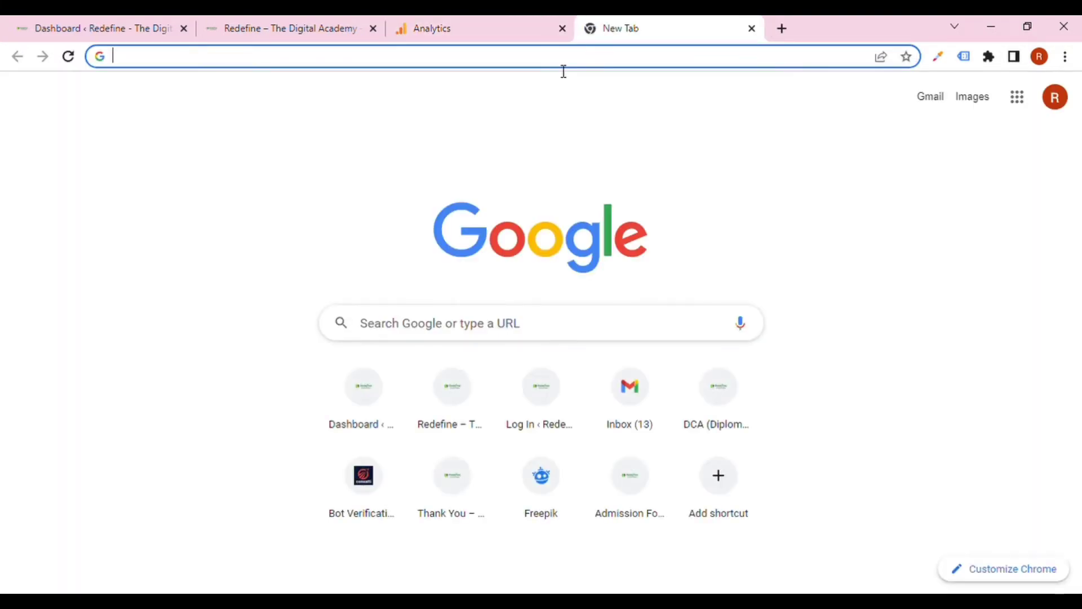
pyautogui.write('tag')
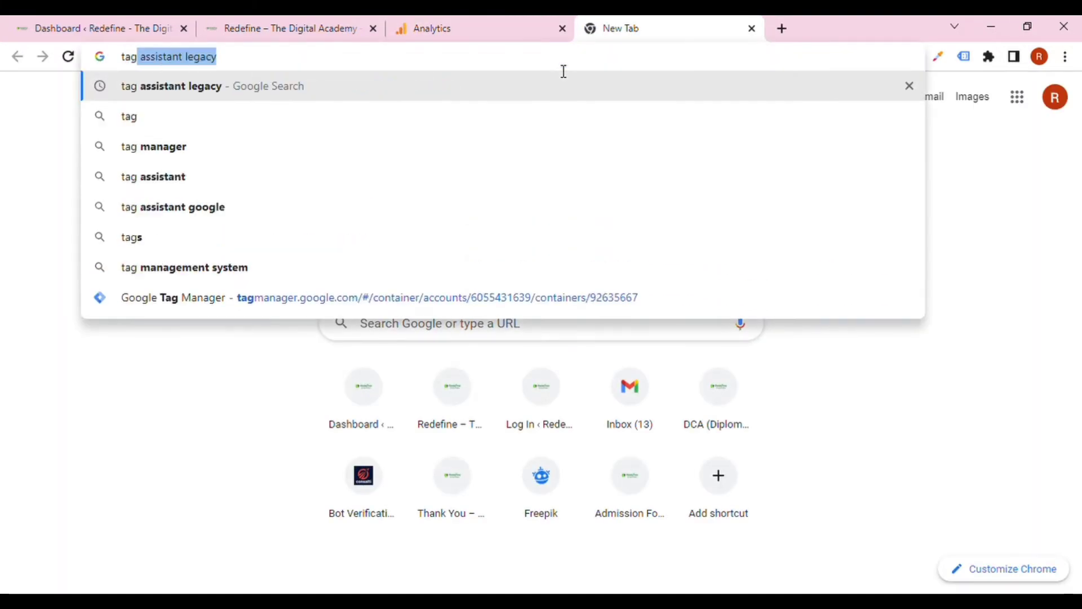
pyautogui.write('ma')
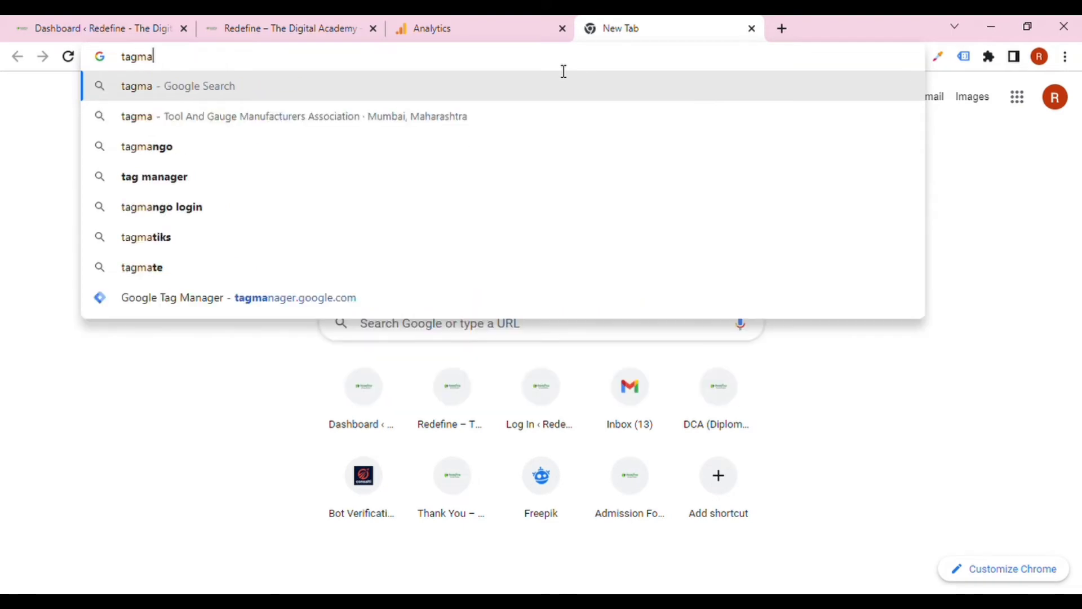
pyautogui.press('BackSpace')
pyautogui.press('BackSpace')
pyautogui.press('BackSpace')
pyautogui.press('BackSpace')
pyautogui.press('BackSpace')
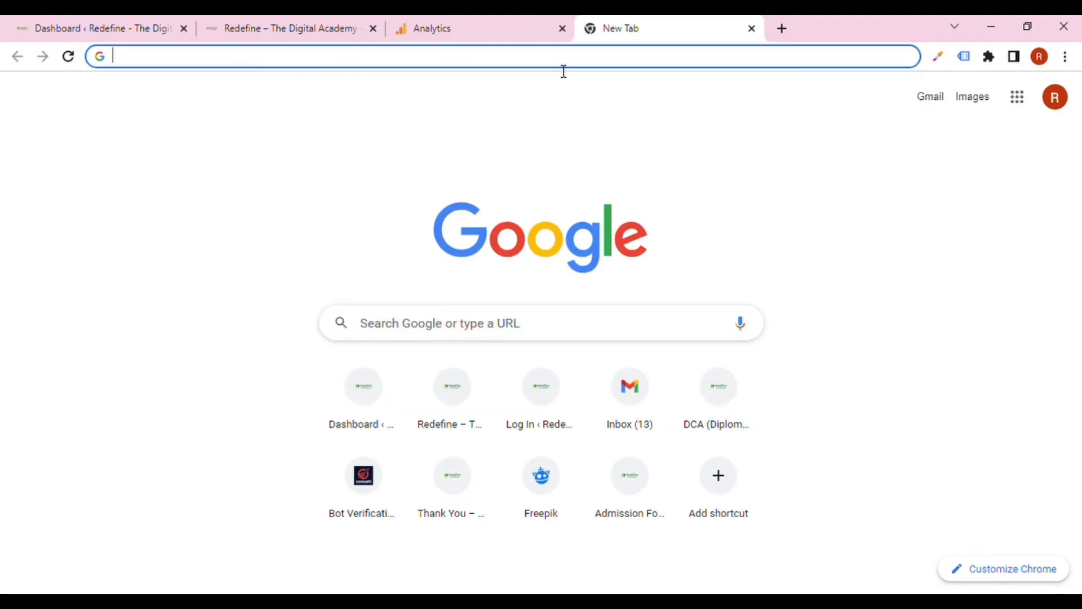
# Search Google for "google tag manager" and open the Google Tag Manager site.
pyautogui.write('google')
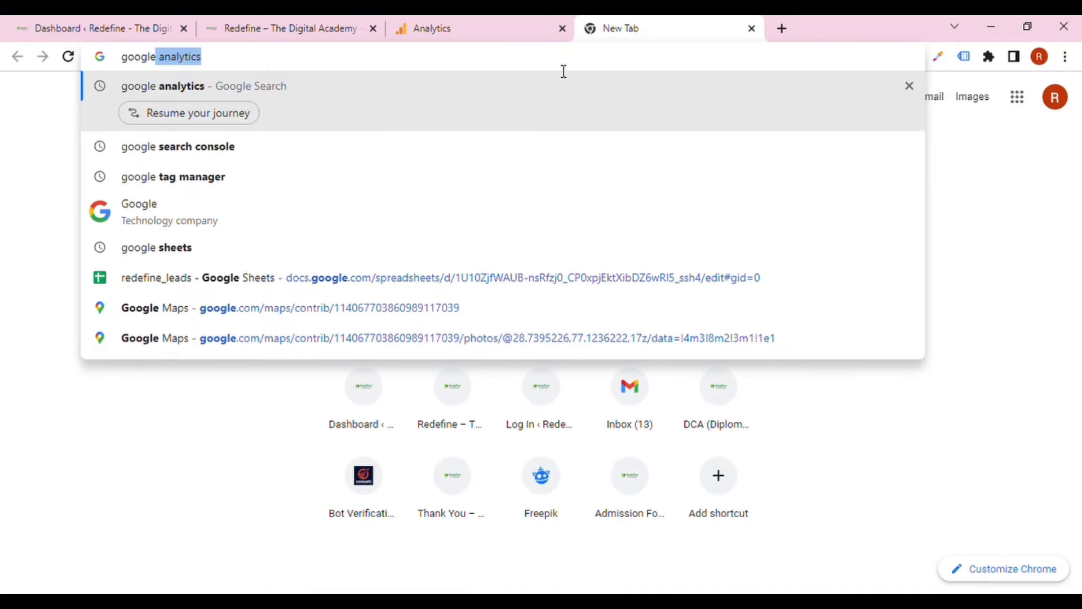
pyautogui.press('Down')
pyautogui.press('Down')
pyautogui.press('Return')
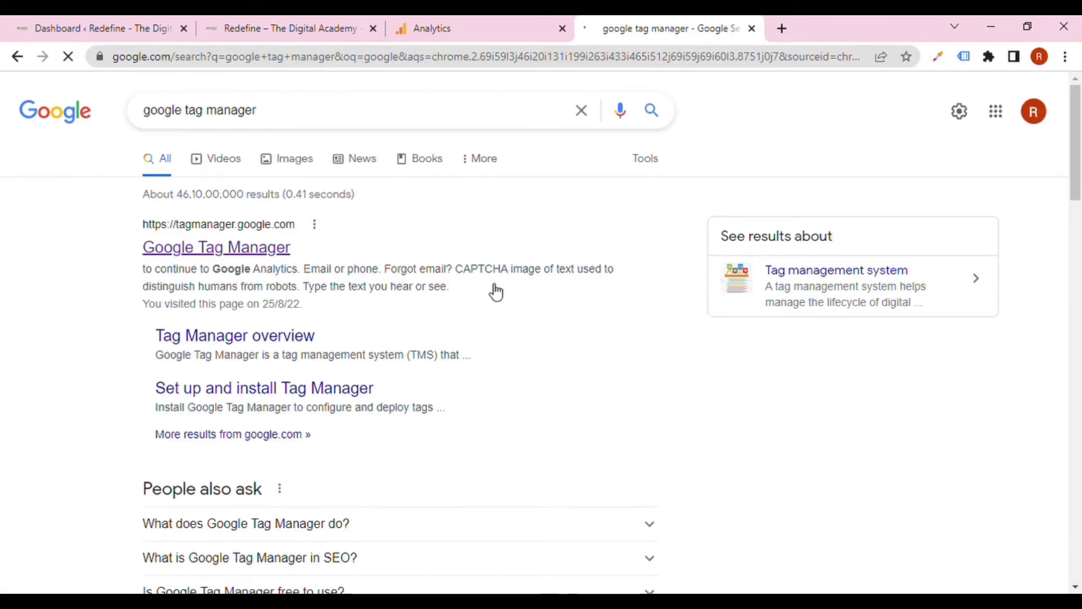
pyautogui.click(216, 247)
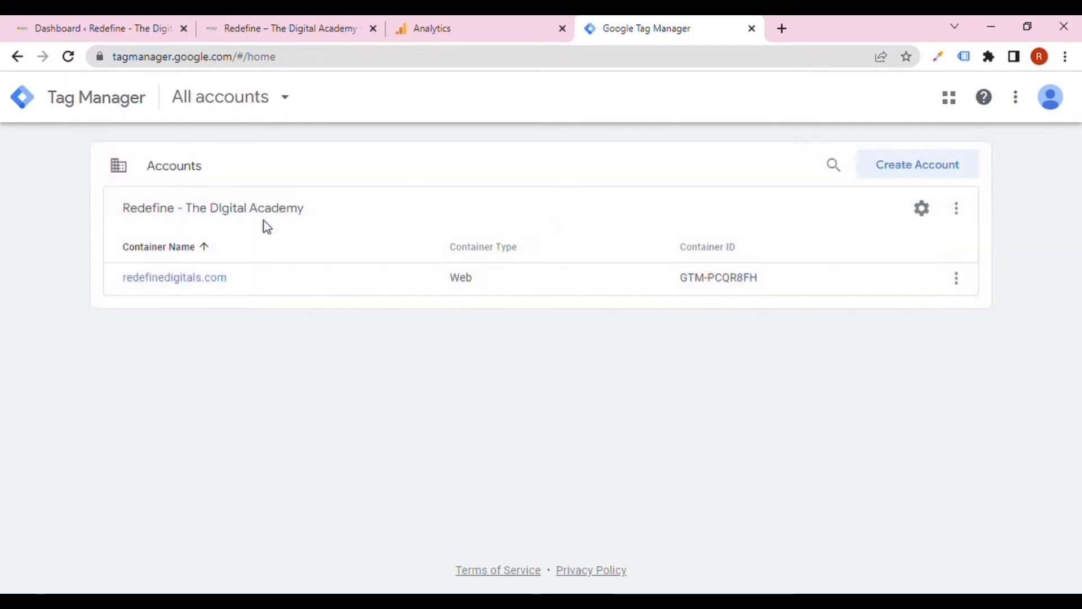
# Open the tags of the redefinedigitals.com container and start creating a new tag.
pyautogui.click(216, 285)
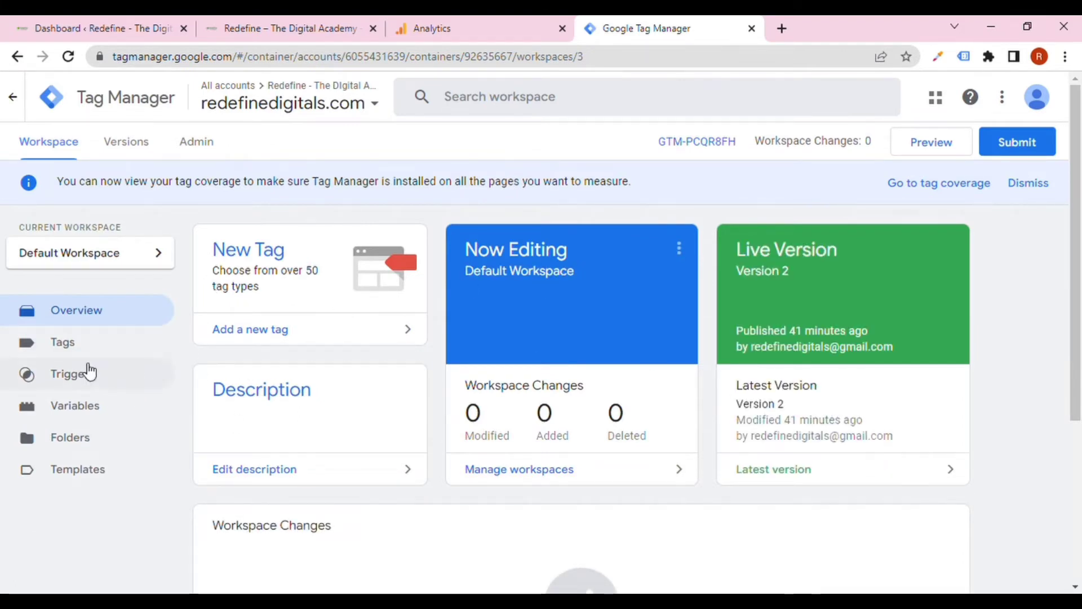
pyautogui.click(87, 354)
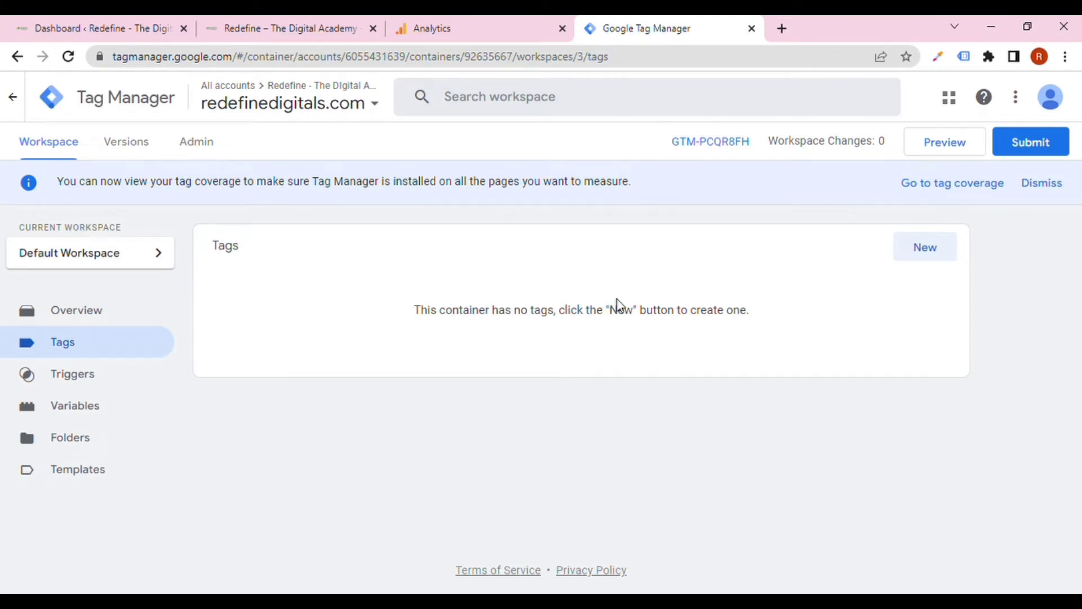
pyautogui.click(932, 259)
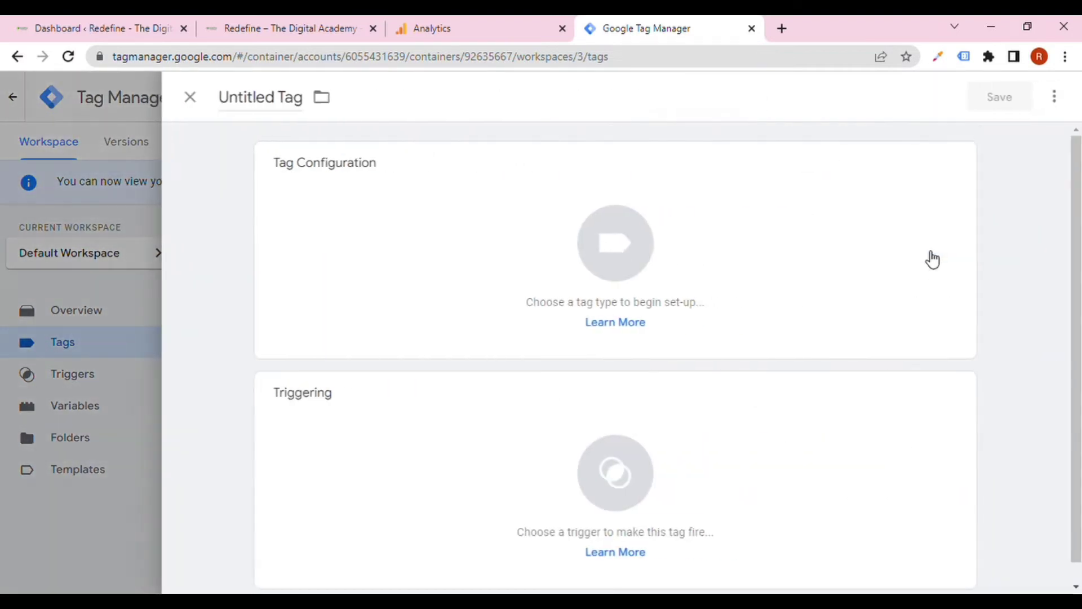
# Name the new tag GA-4, locating the web stream's Measurement ID in Analytics along the way.
pyautogui.click(288, 105)
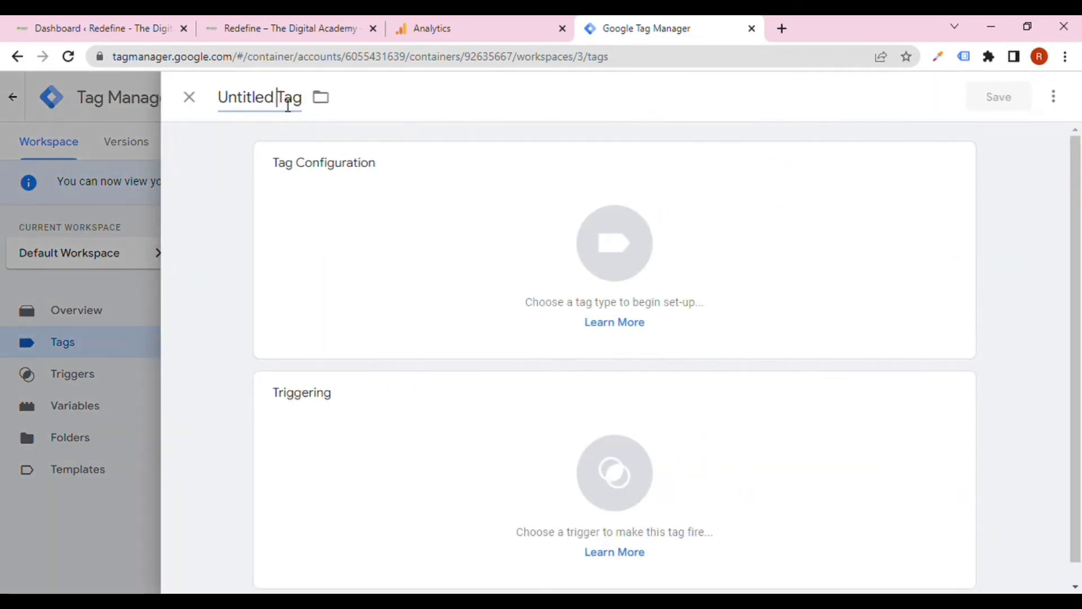
pyautogui.doubleClick(288, 104)
pyautogui.hotkey('ctrl', 'a')
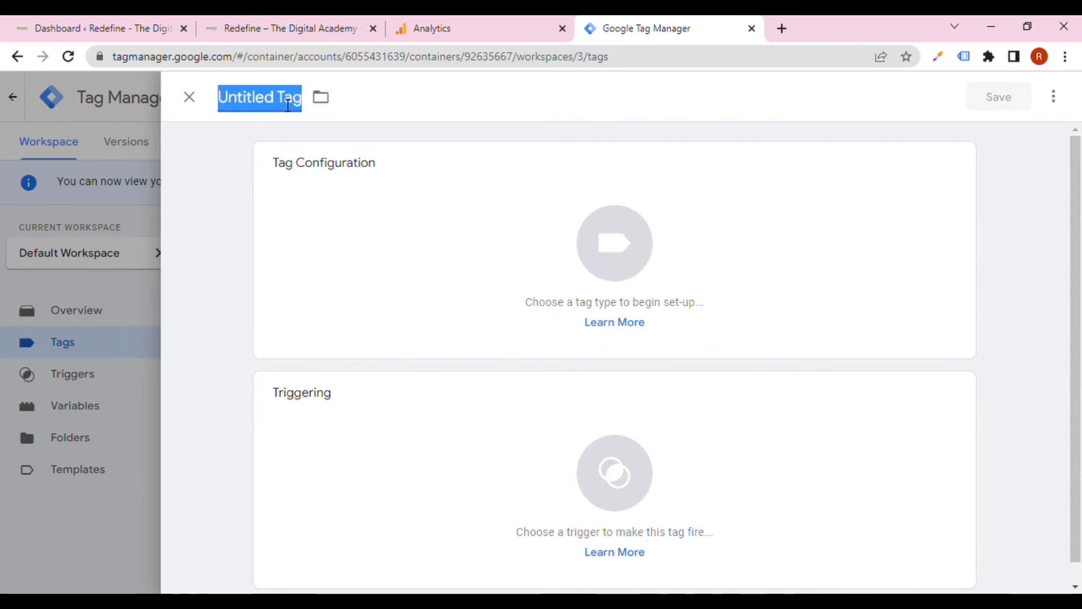
pyautogui.write('GA')
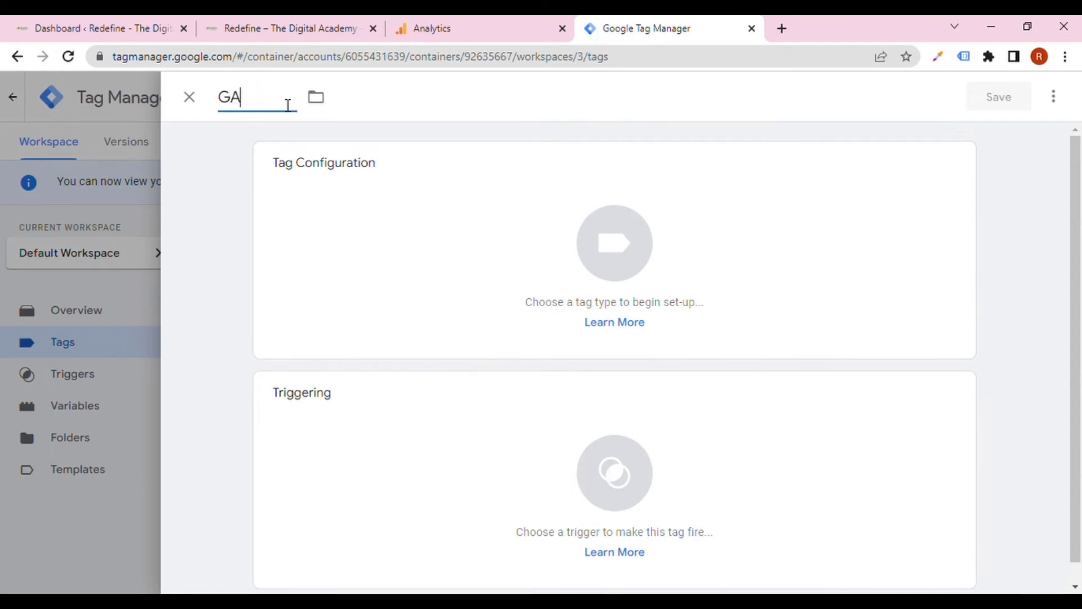
pyautogui.click(438, 26)
pyautogui.scroll(1, 464, 373)
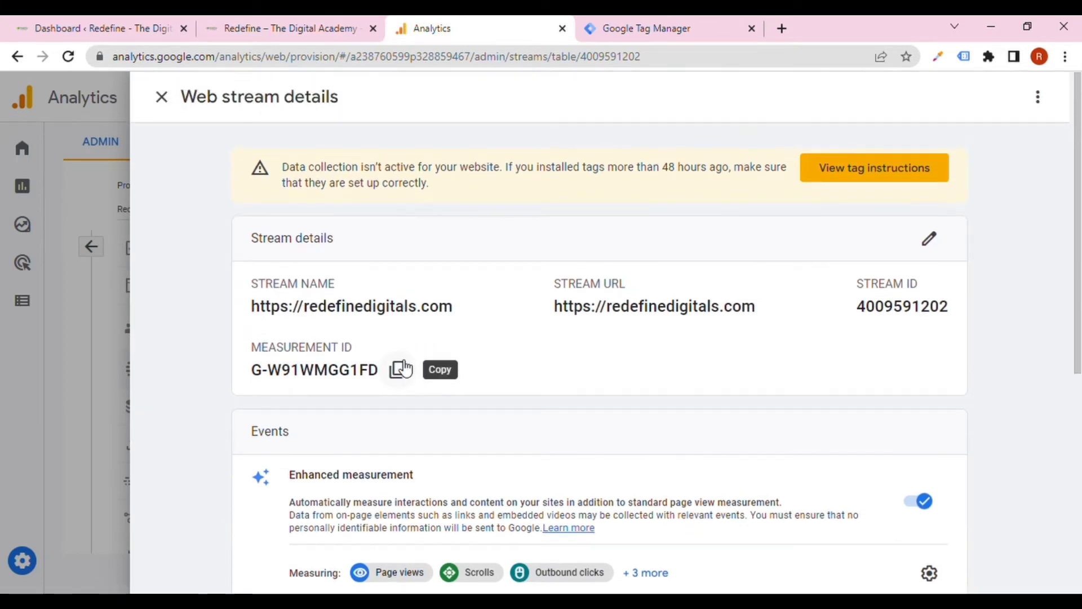
pyautogui.click(697, 23)
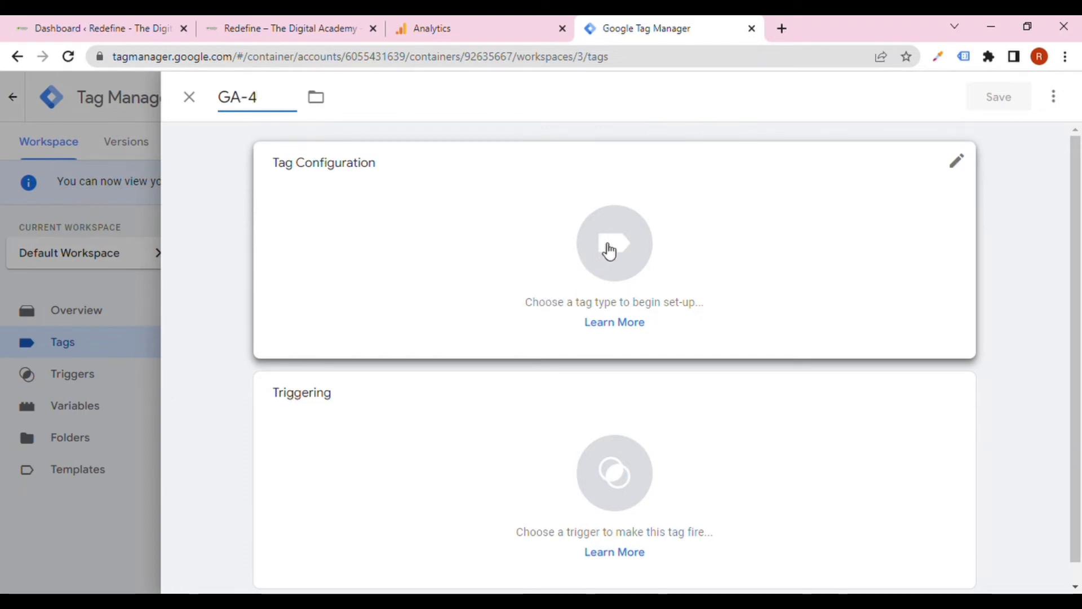
# Set the tag type to Google Analytics: GA4 Configuration and fill in the Measurement ID copied from the redefinedigitals.com web stream in Analytics.
pyautogui.click(609, 250)
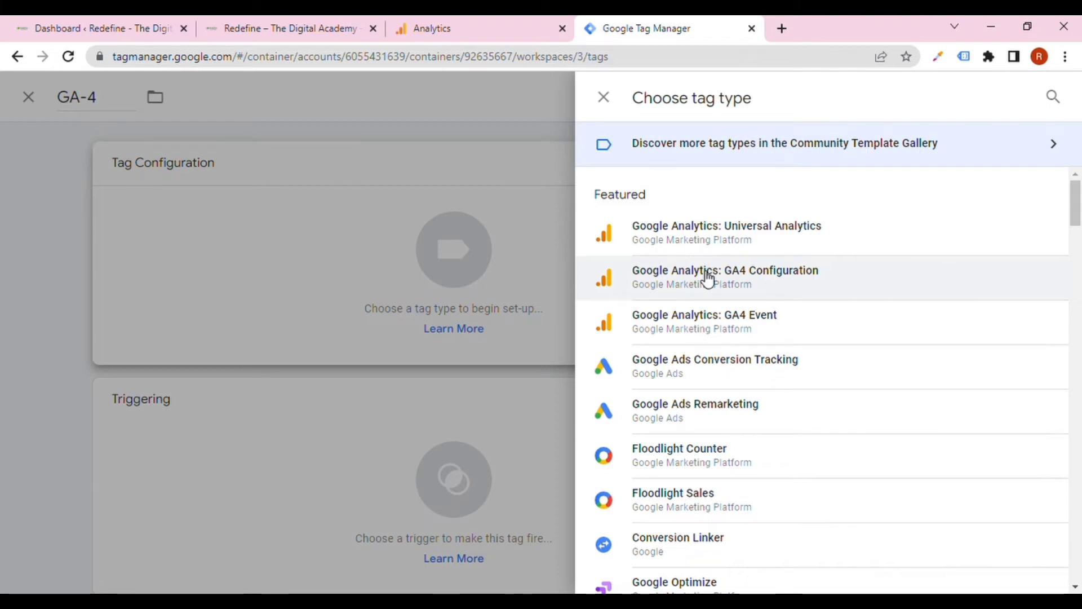
pyautogui.click(708, 279)
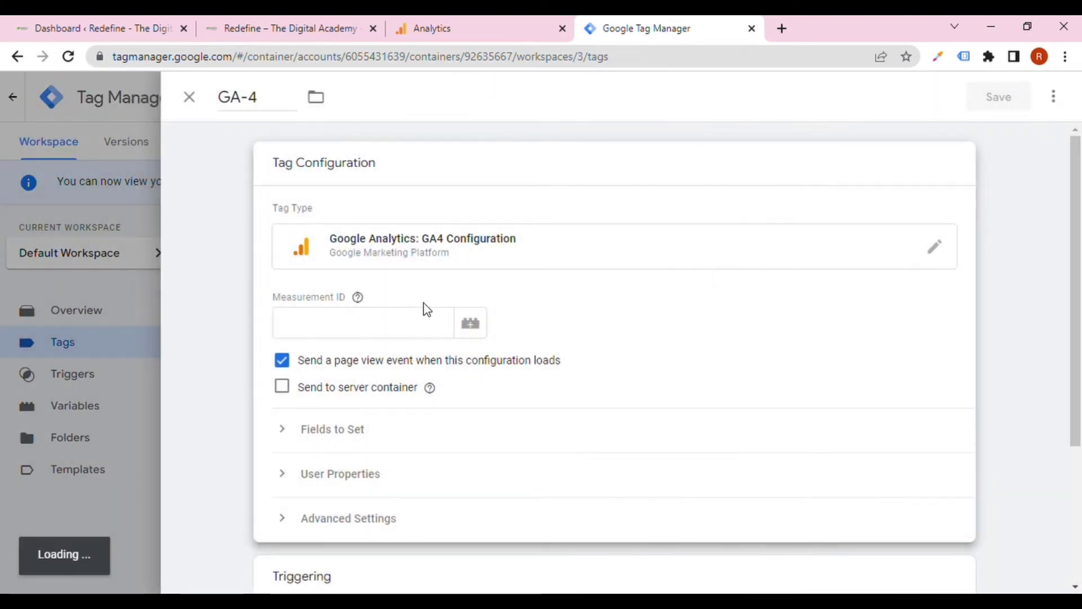
pyautogui.click(427, 313)
pyautogui.click(516, 29)
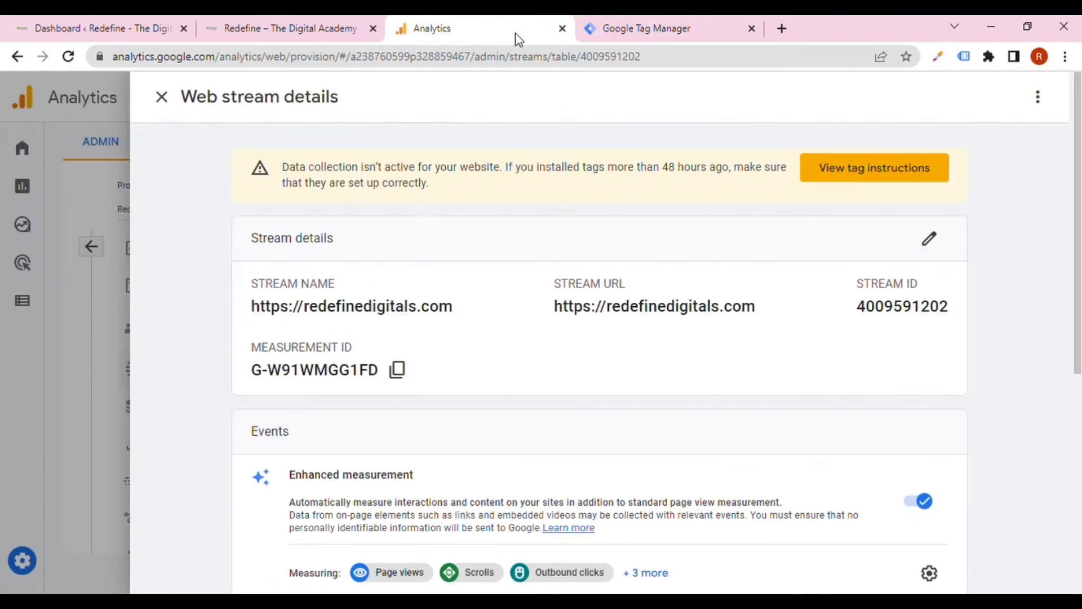
pyautogui.click(398, 369)
pyautogui.click(676, 27)
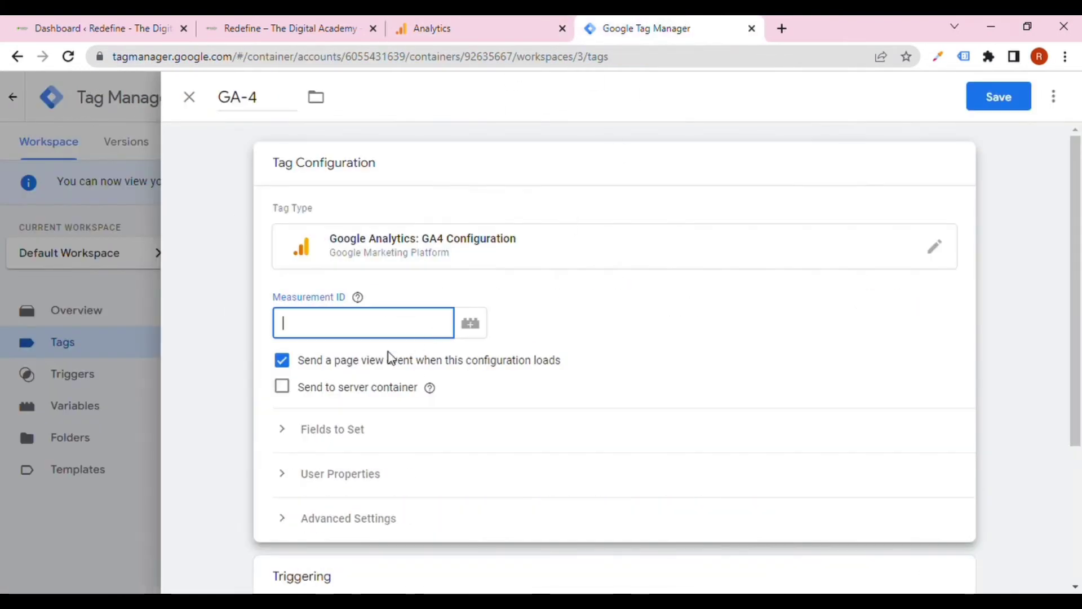
pyautogui.hotkey('ctrl', 'v')
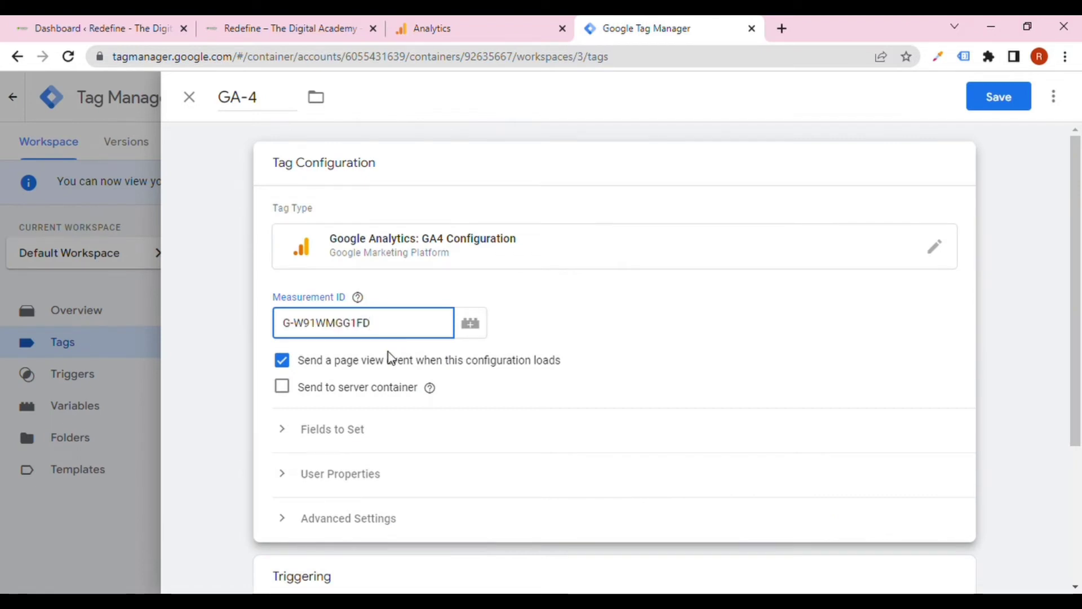
# Add the All Pages page view trigger to the GA-4 tag.
pyautogui.scroll(-3, 389, 357)
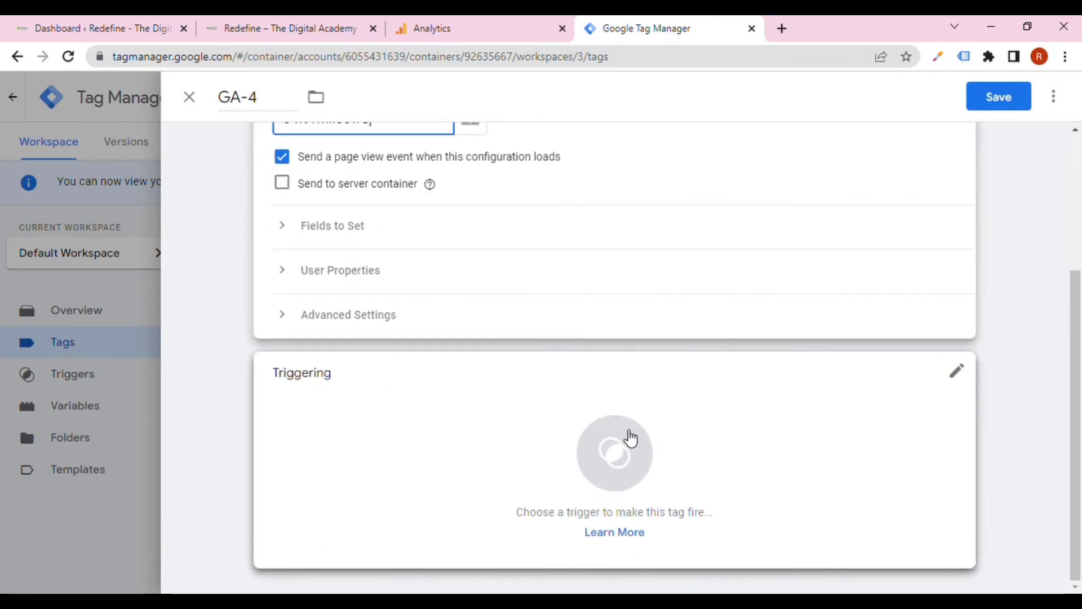
pyautogui.click(619, 439)
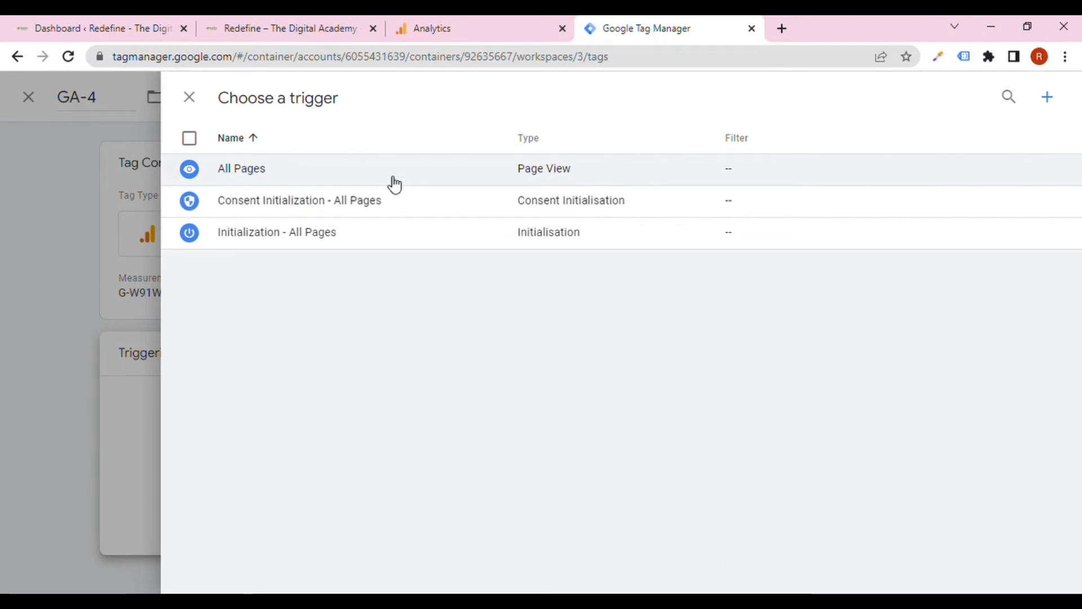
pyautogui.click(395, 184)
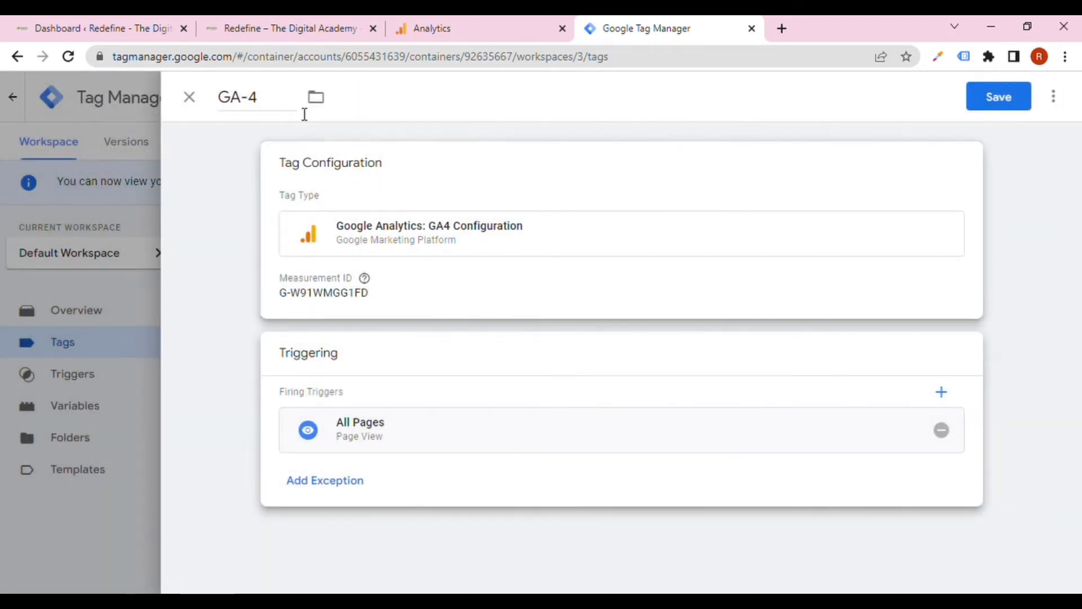
# Review the GA-4 tag's name, configuration and trigger, and compare its Measurement ID with the one in the Analytics web stream.
pyautogui.moveTo(288, 101); pyautogui.dragTo(236, 102)
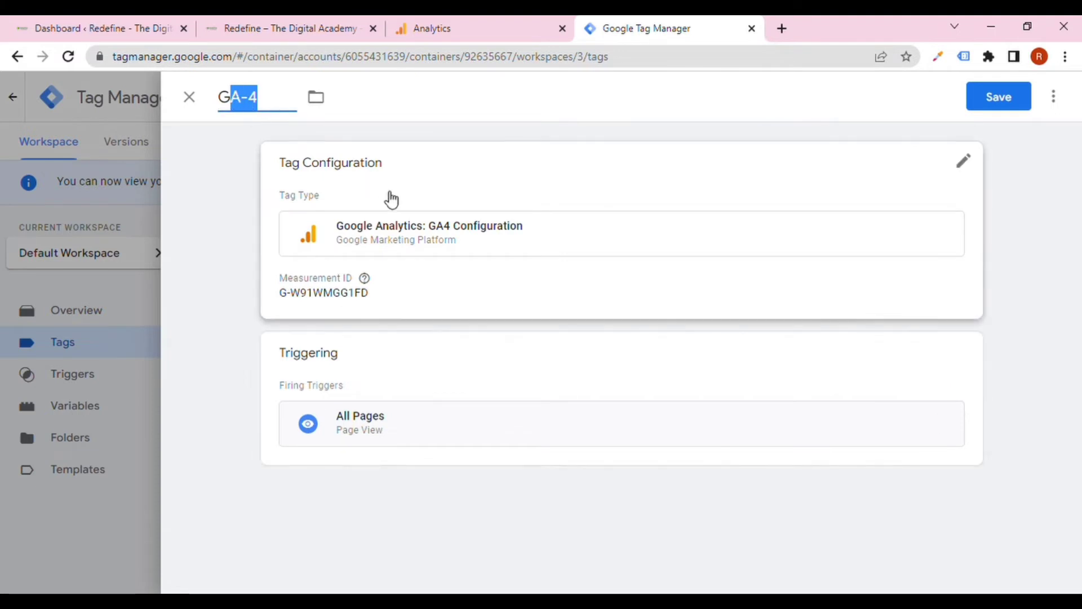
pyautogui.click(962, 175)
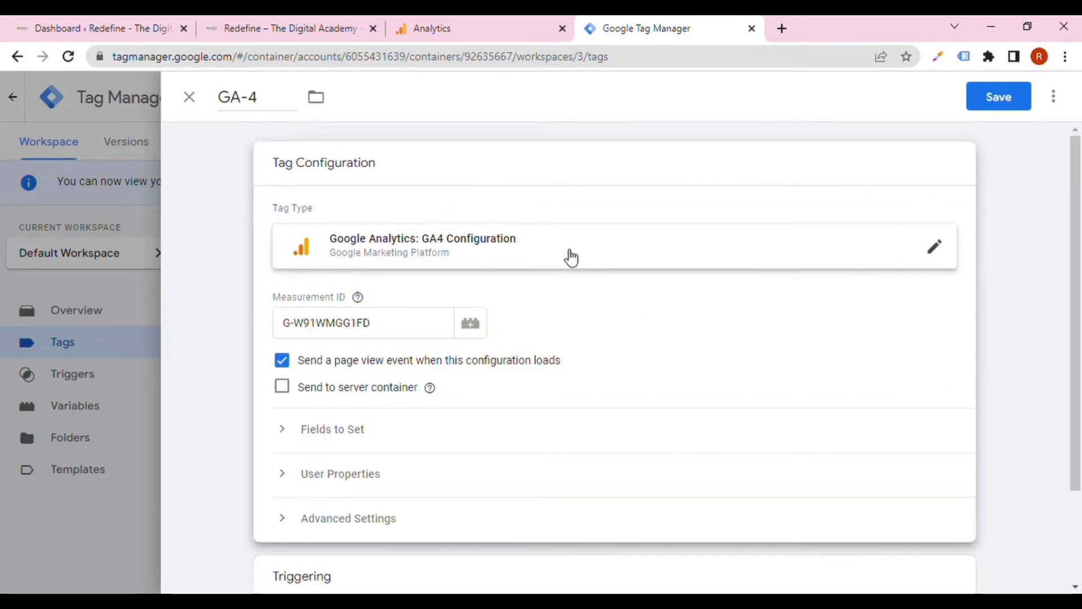
pyautogui.moveTo(408, 327); pyautogui.dragTo(323, 324)
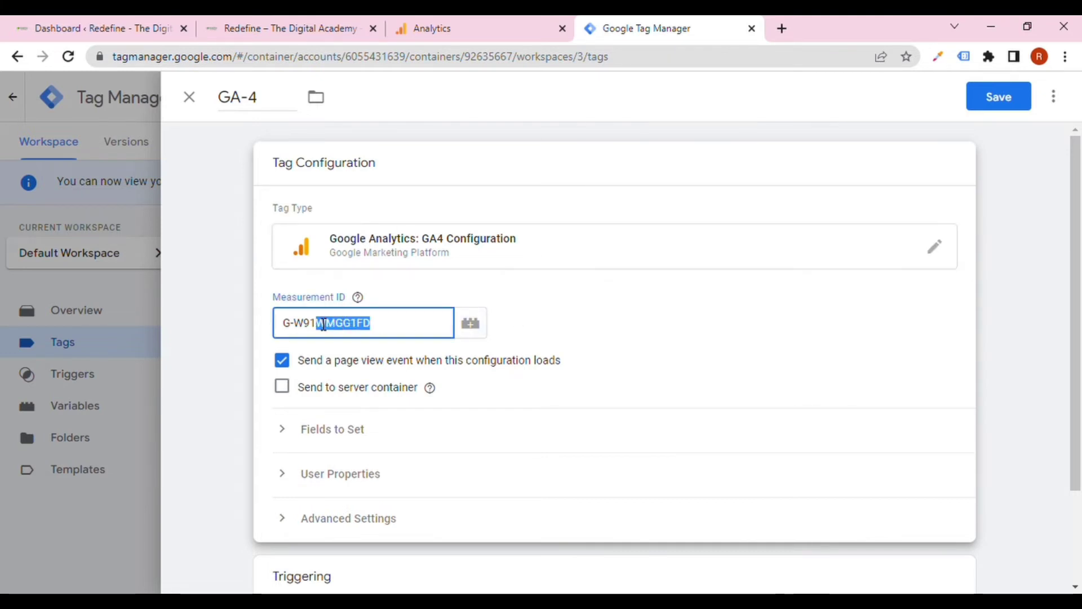
pyautogui.click(536, 22)
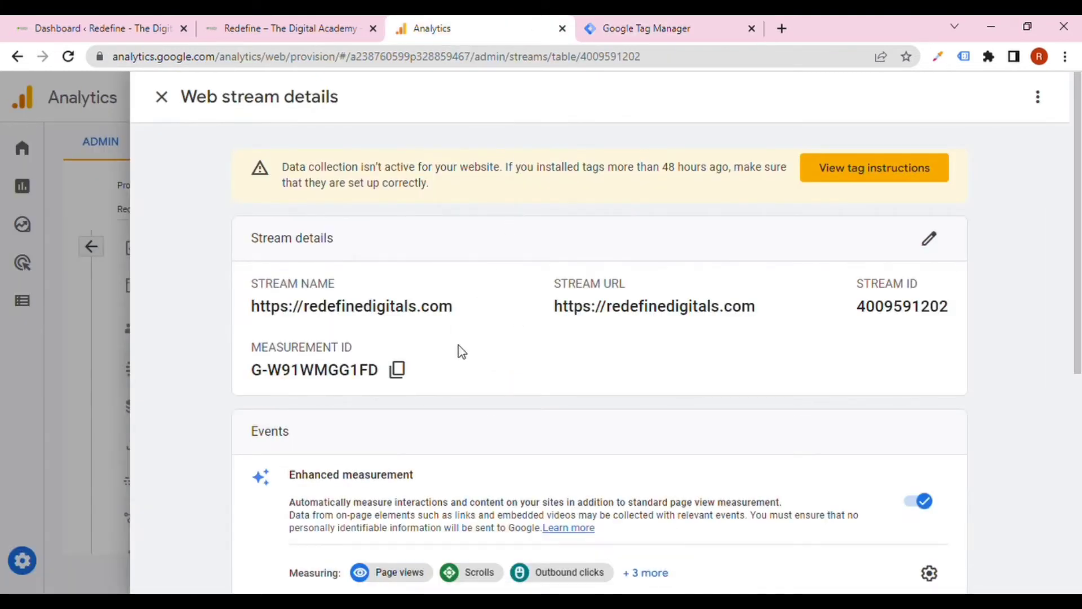
pyautogui.click(399, 377)
pyautogui.click(654, 23)
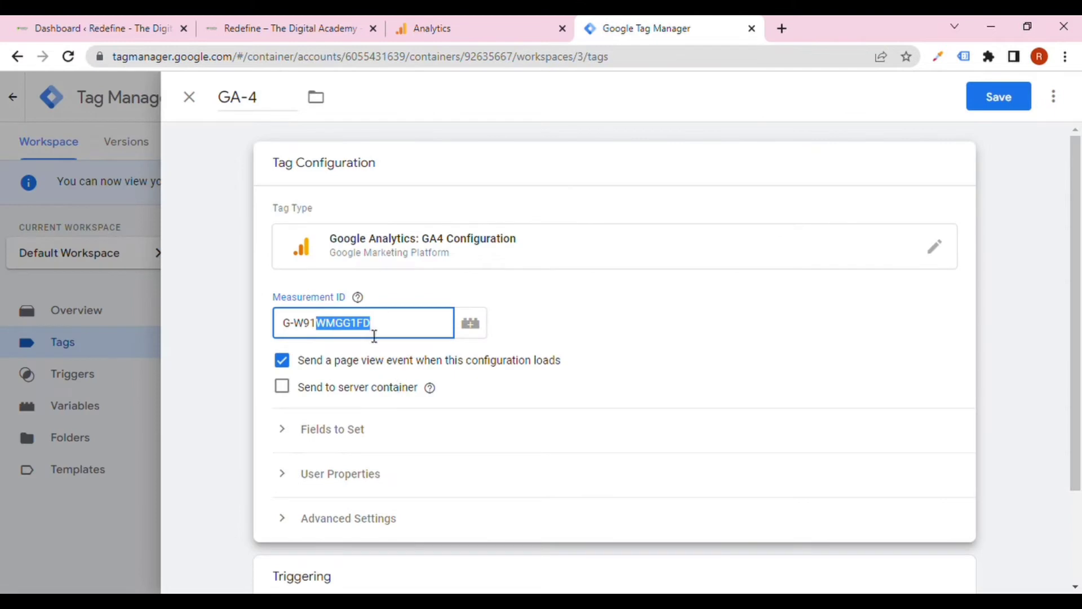
pyautogui.scroll(-2, 374, 336)
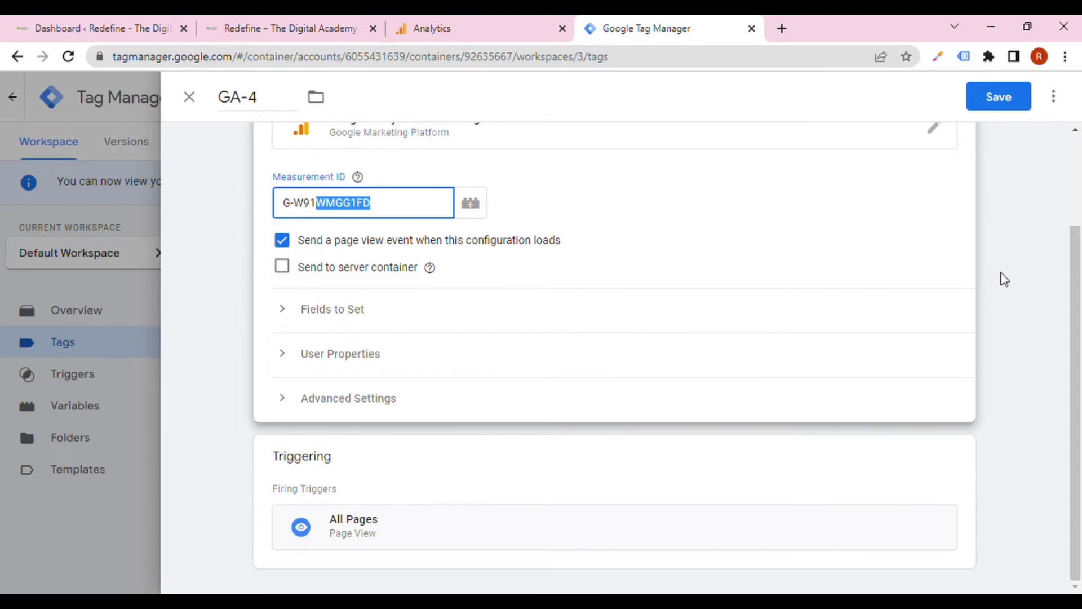
pyautogui.scroll(2, 1001, 279)
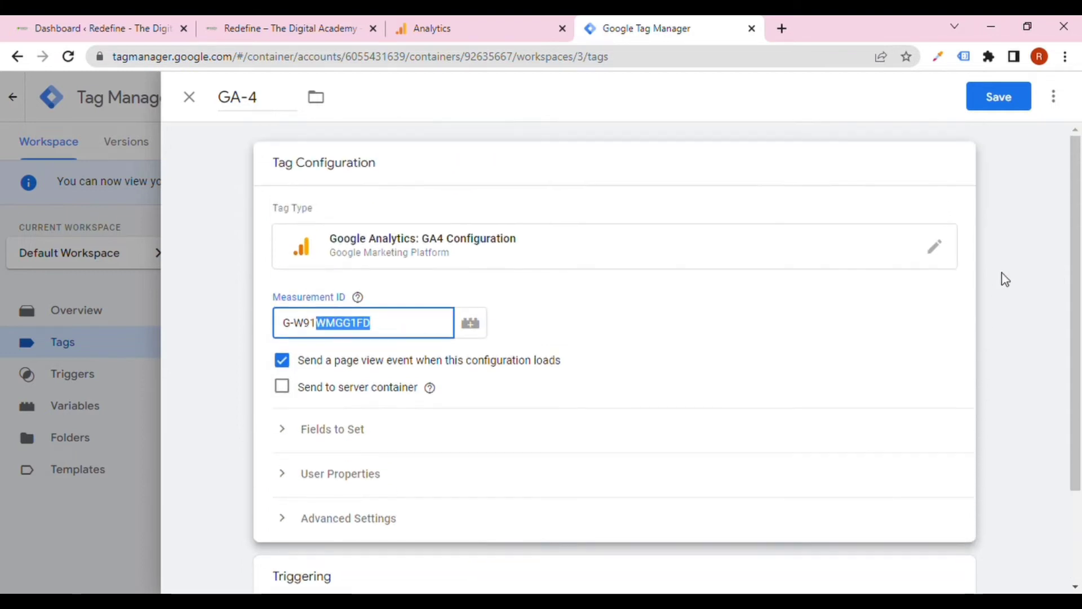
# Check the GA-4 tag's additional options without applying any, and save the tag to the workspace.
pyautogui.click(1058, 105)
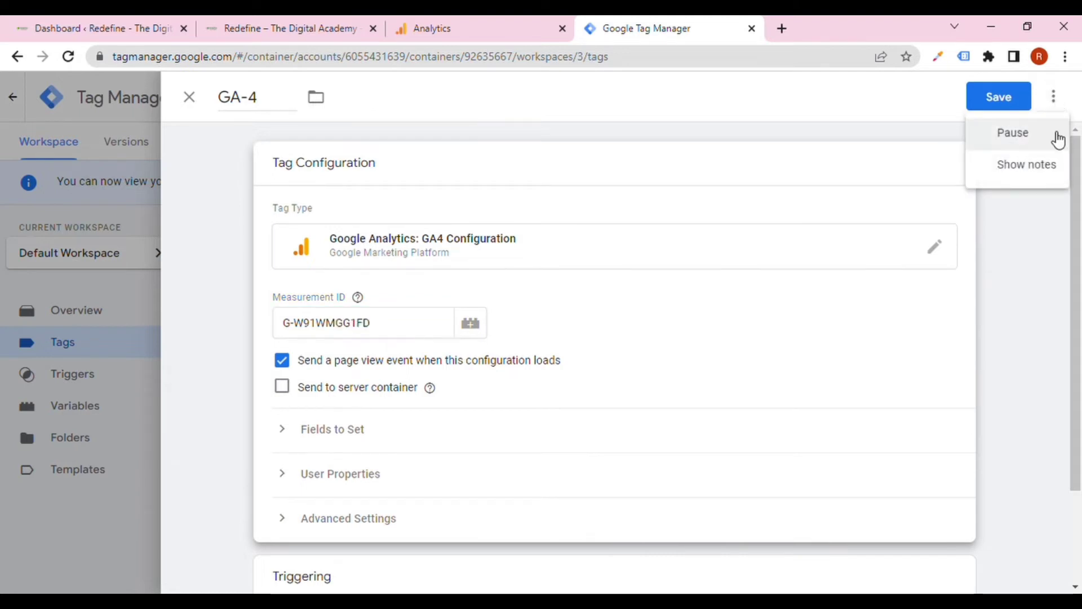
pyautogui.click(1039, 274)
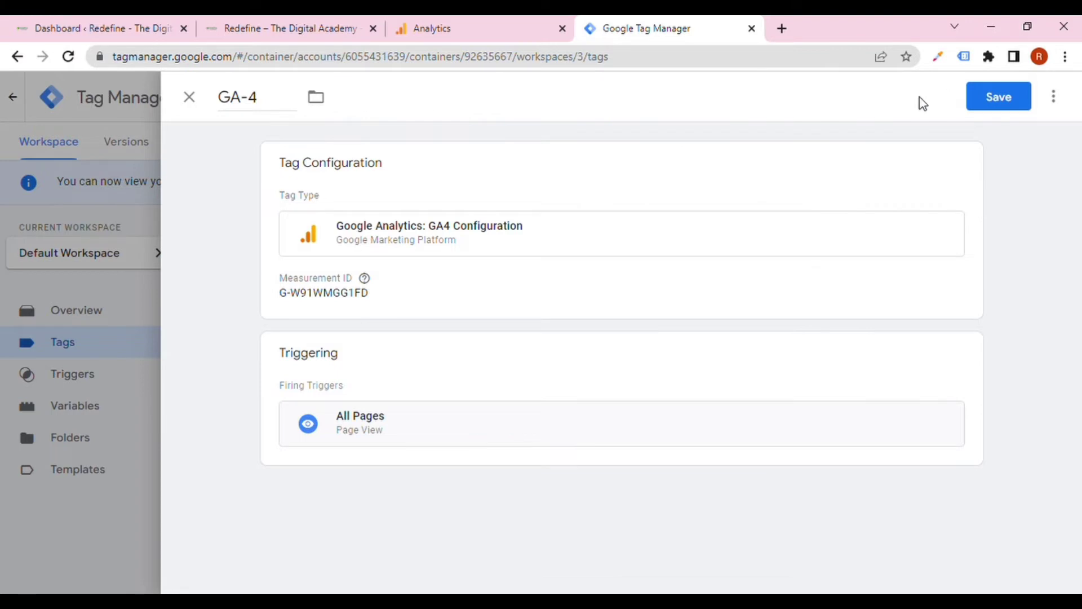
pyautogui.click(1054, 99)
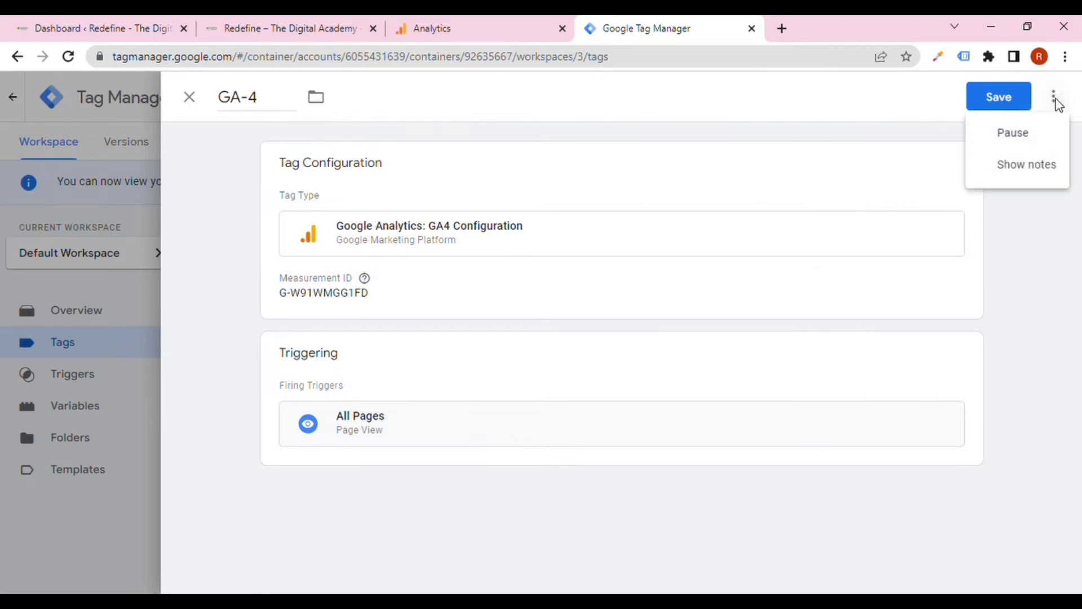
pyautogui.click(1027, 285)
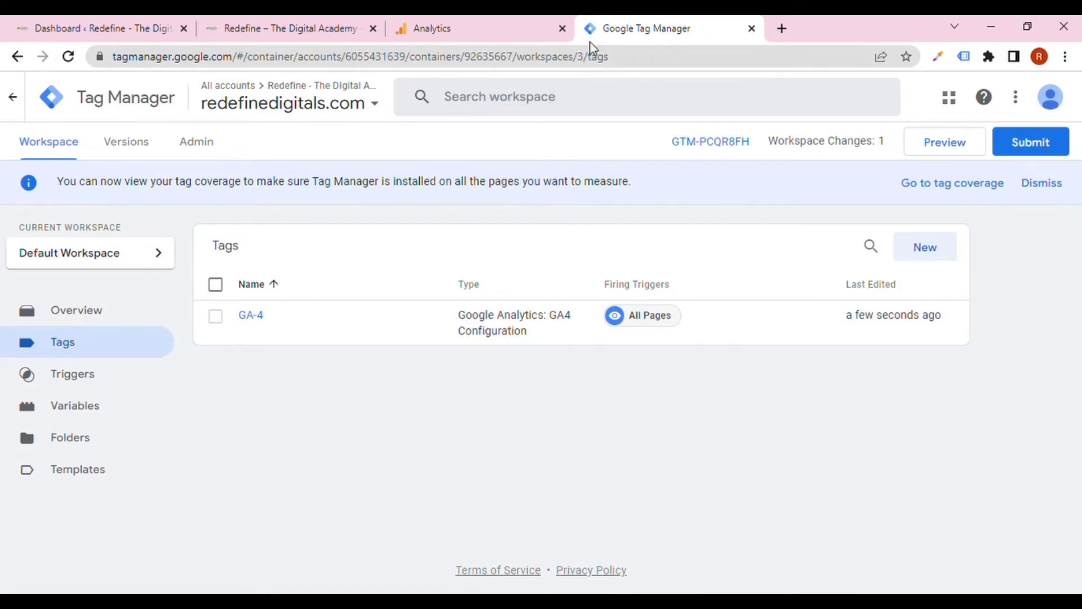
# Switch back to Analytics, look over the web stream details and close them.
pyautogui.click(460, 20)
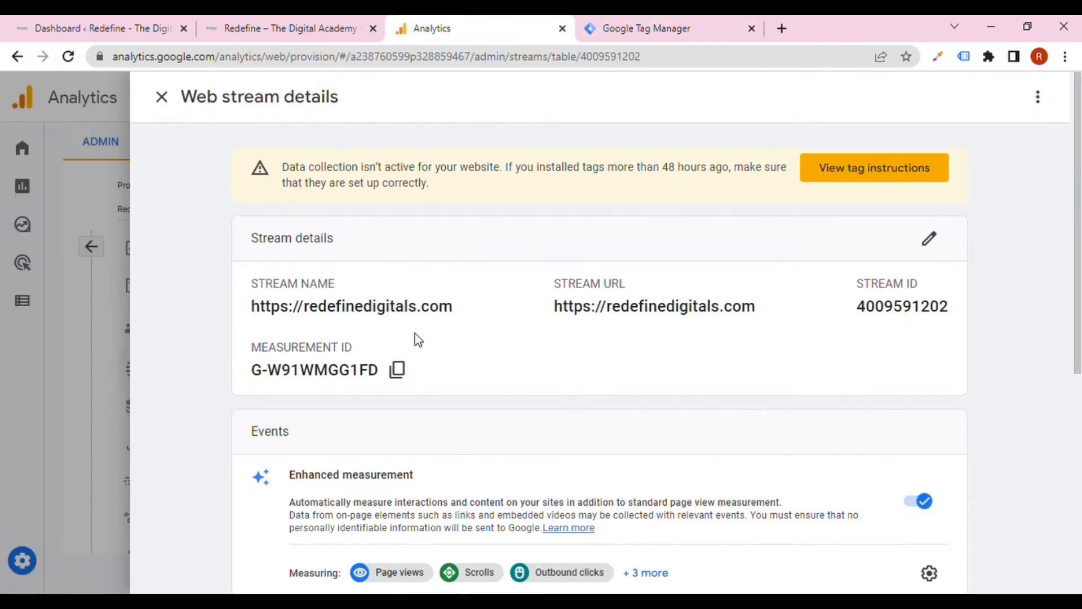
pyautogui.scroll(-6, 415, 338)
pyautogui.scroll(6, 360, 304)
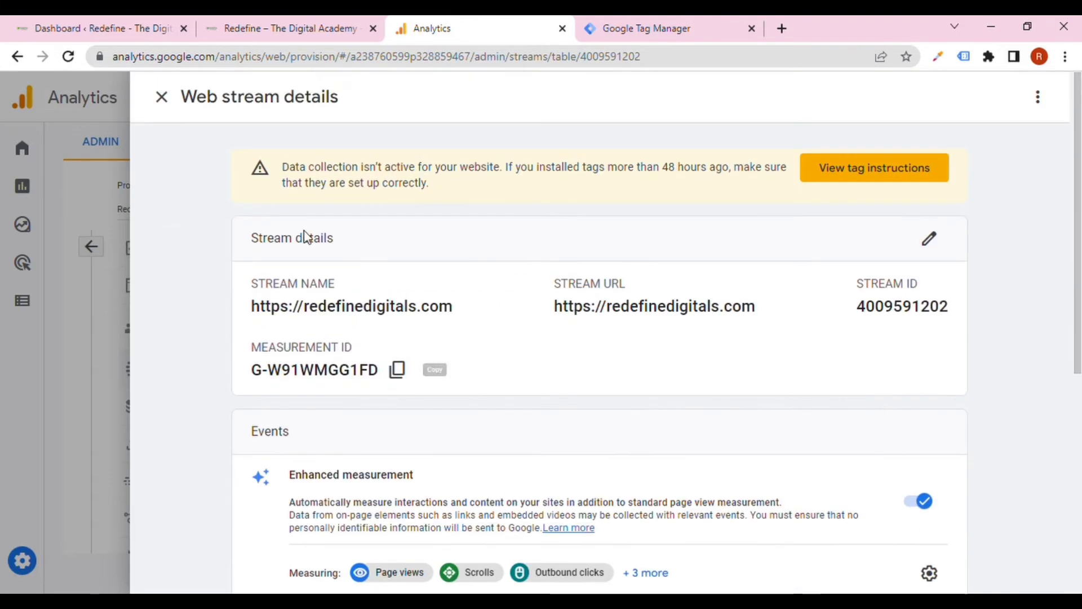
pyautogui.click(163, 107)
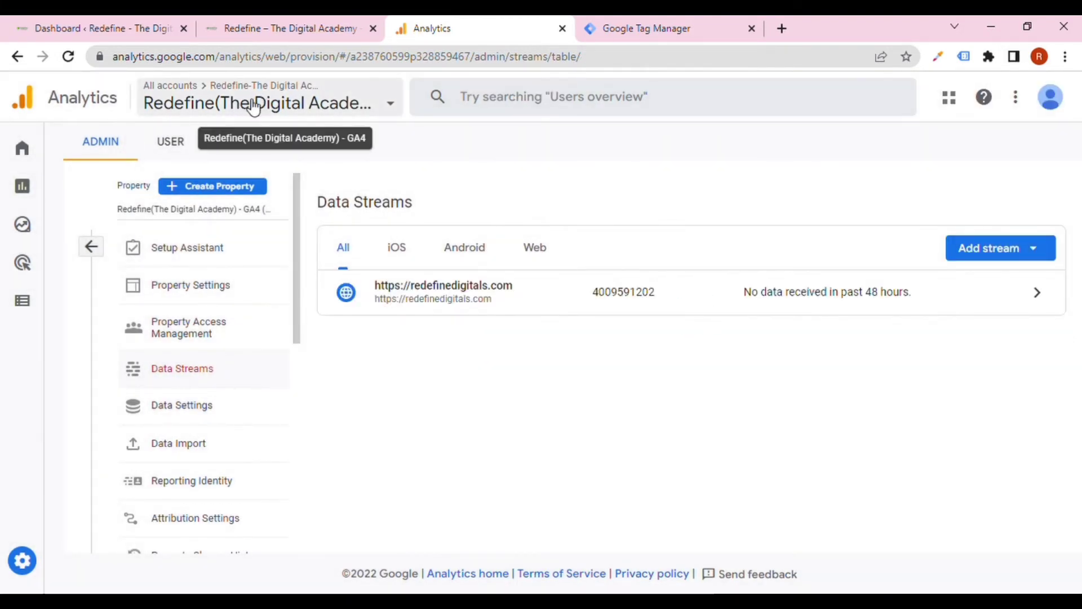
# Switch to the All Web Site Data view of the Universal Analytics property and open its admin settings.
pyautogui.click(282, 105)
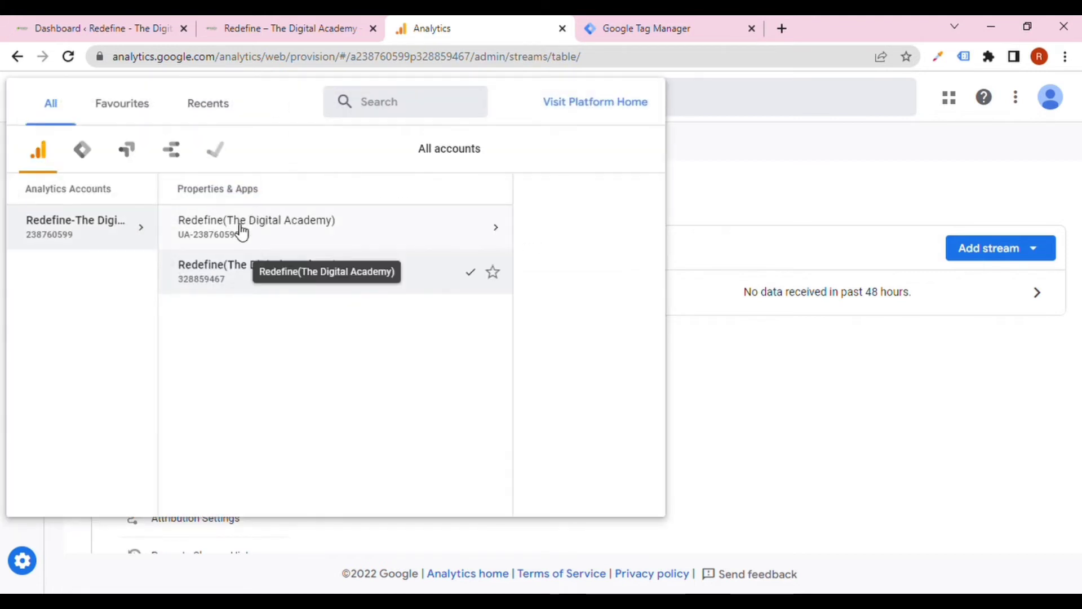
pyautogui.click(241, 231)
pyautogui.moveTo(534, 232)
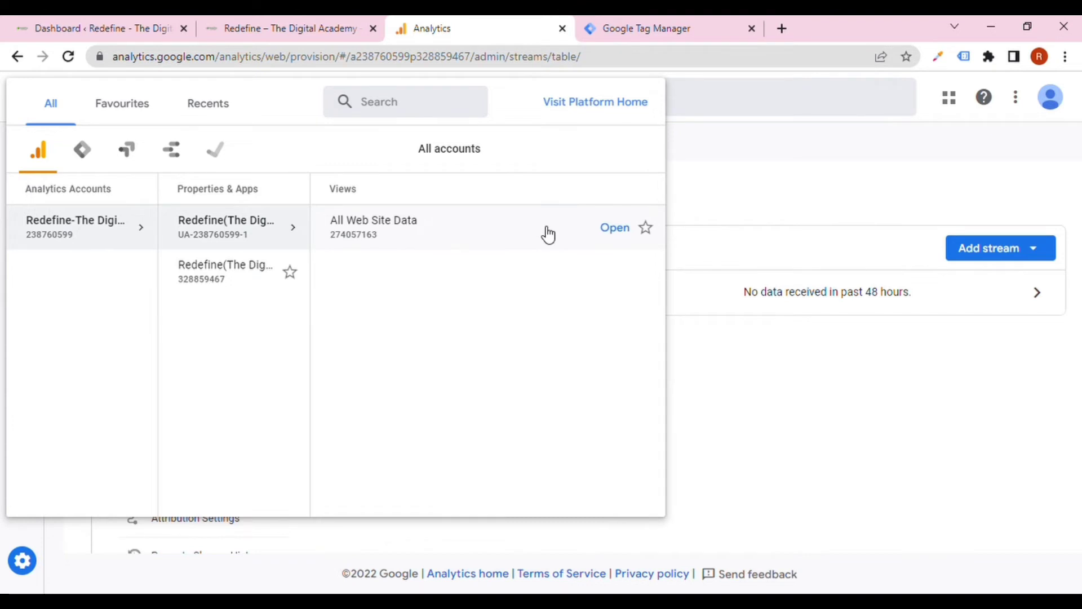
pyautogui.click(548, 235)
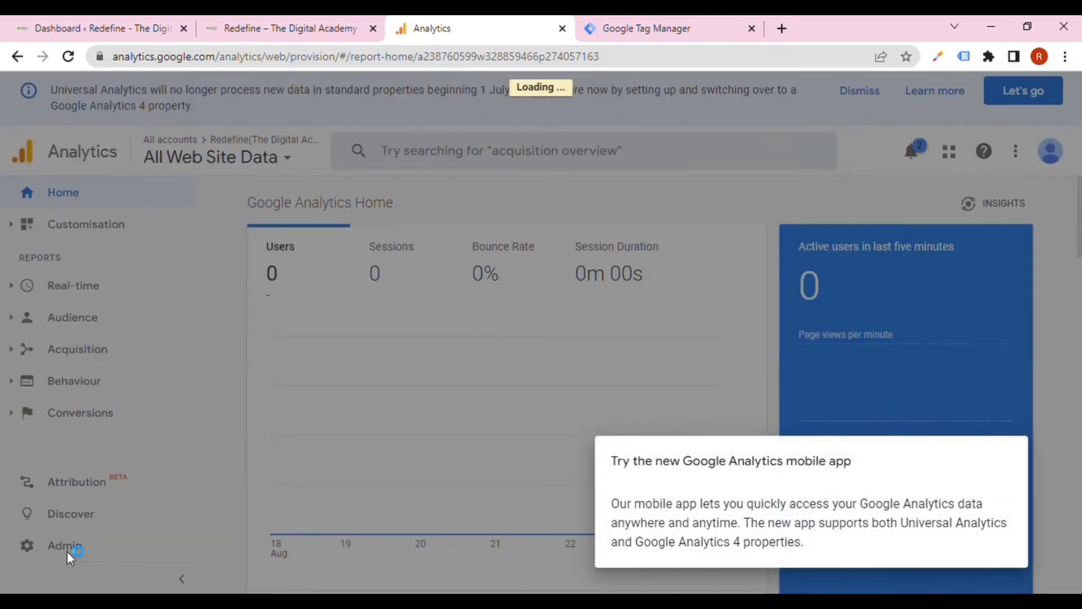
pyautogui.click(67, 551)
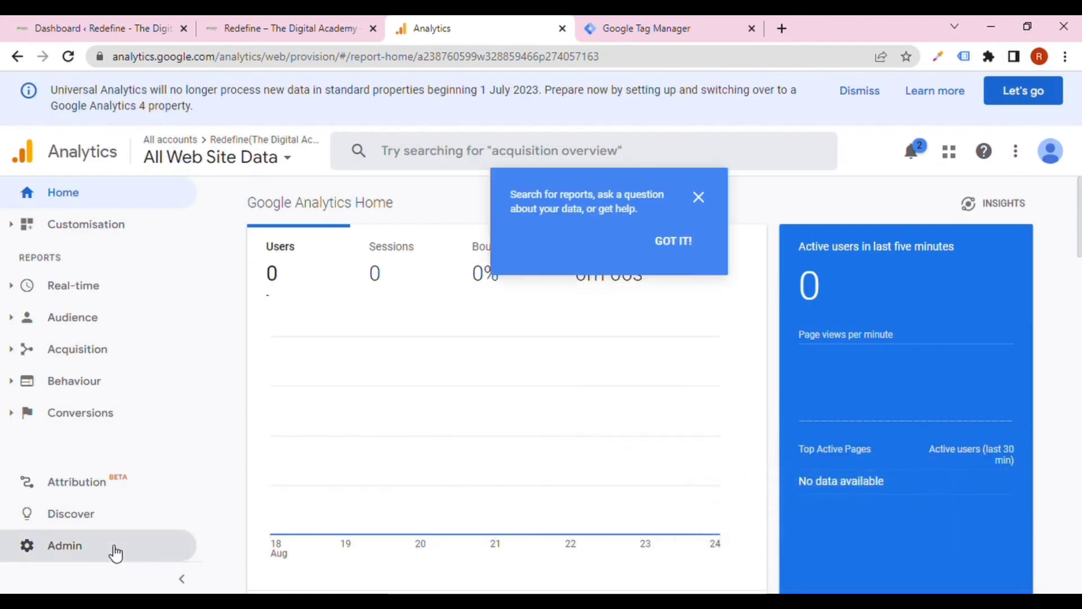
pyautogui.click(79, 551)
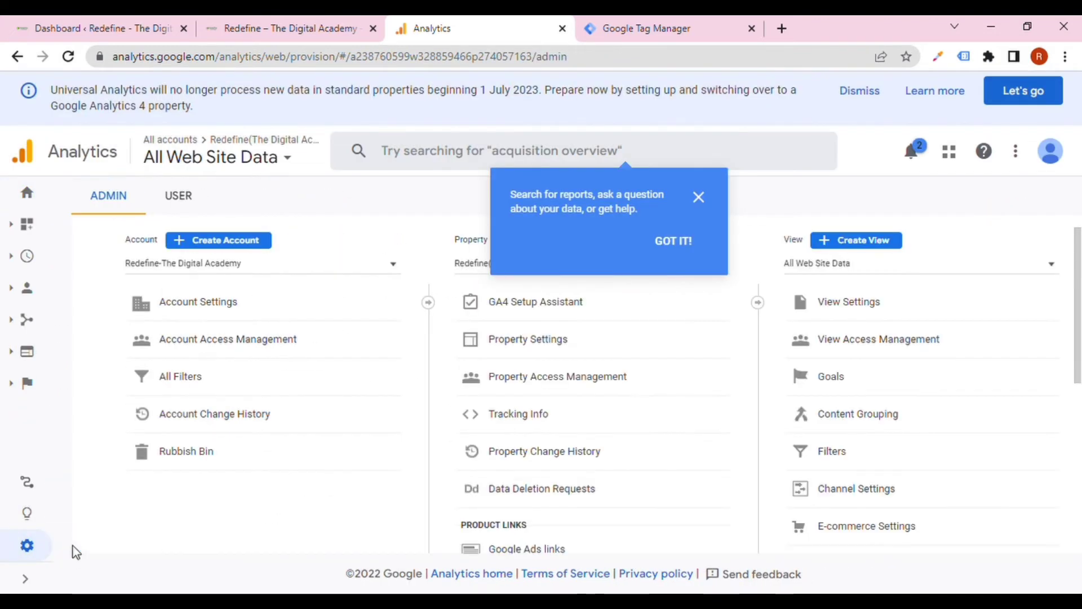
# Open the Universal Analytics property's tracking code page and copy its Tracking ID.
pyautogui.click(699, 200)
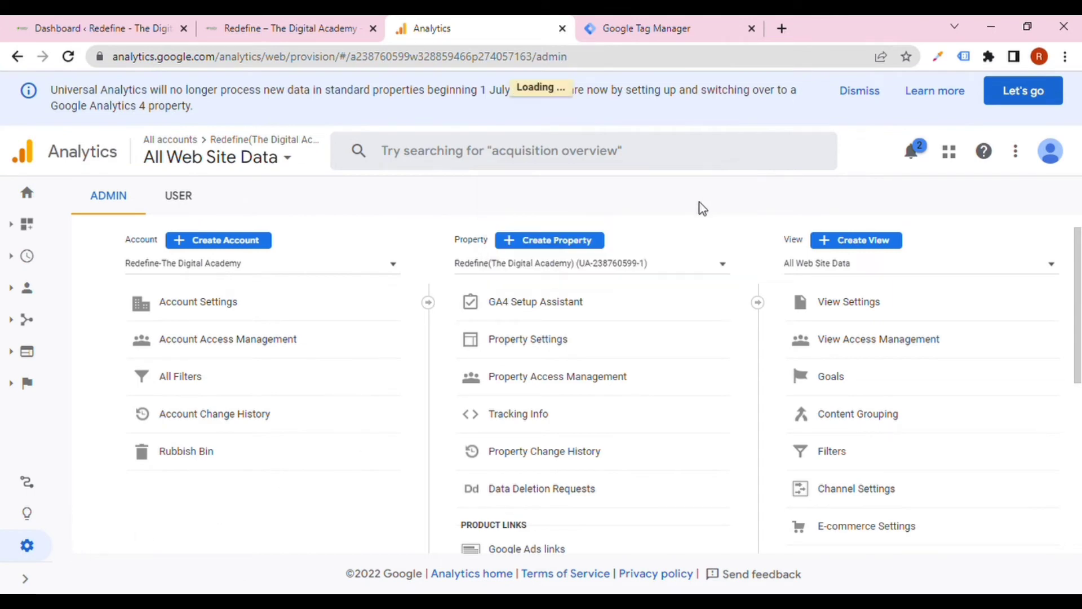
pyautogui.click(559, 421)
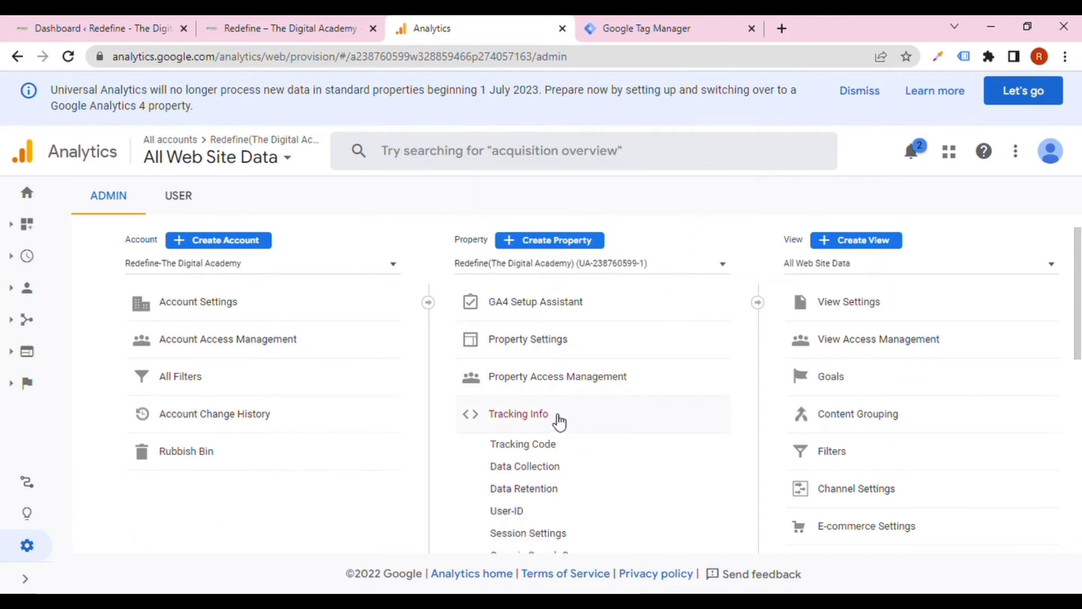
pyautogui.scroll(-3, 559, 422)
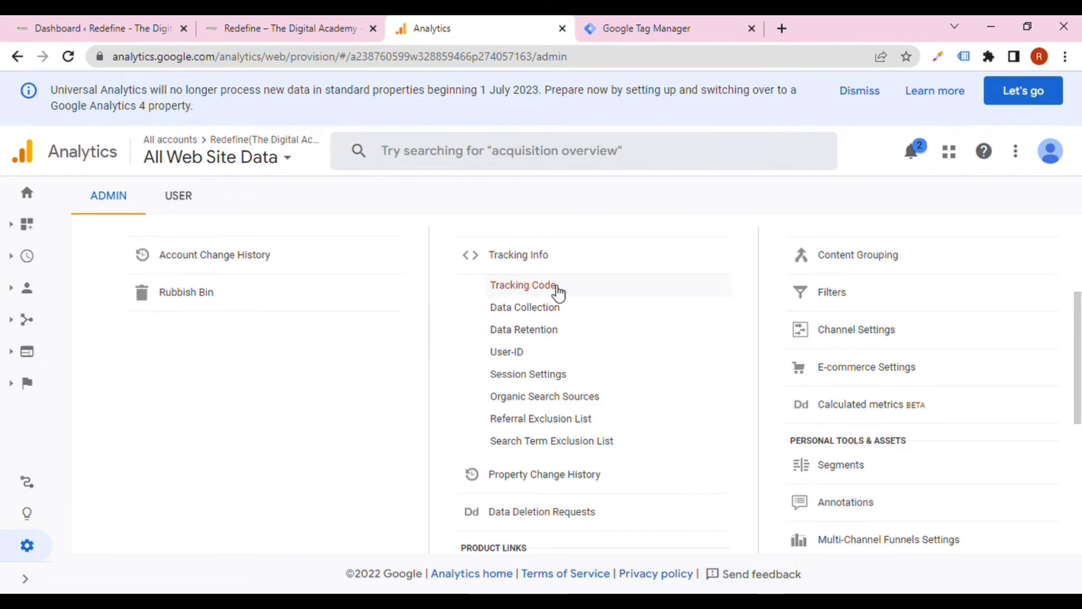
pyautogui.click(556, 285)
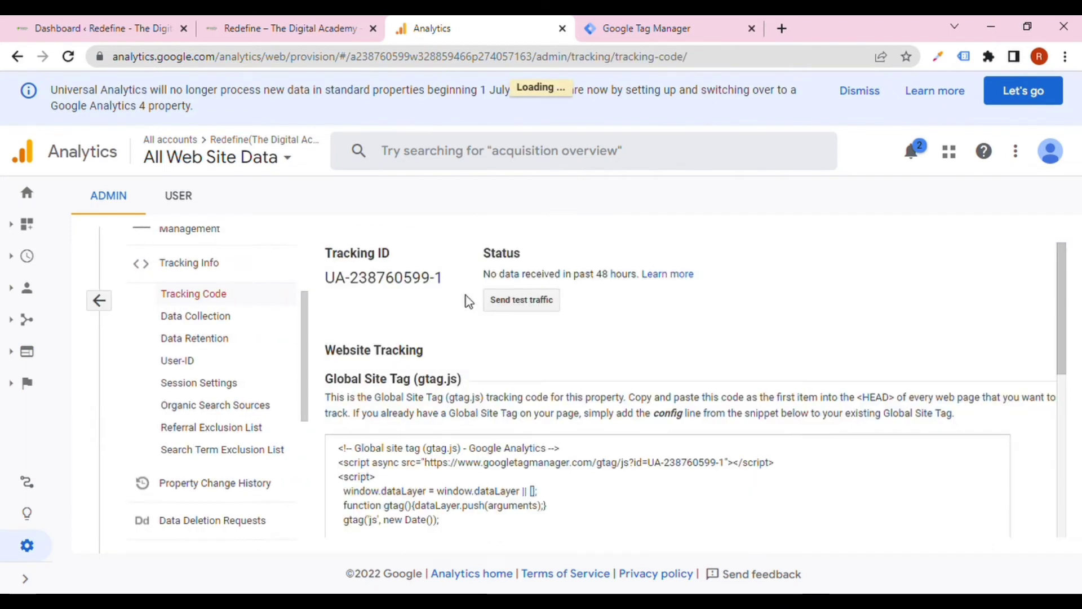
pyautogui.moveTo(448, 277); pyautogui.dragTo(334, 280)
pyautogui.hotkey('ctrl', 'c')
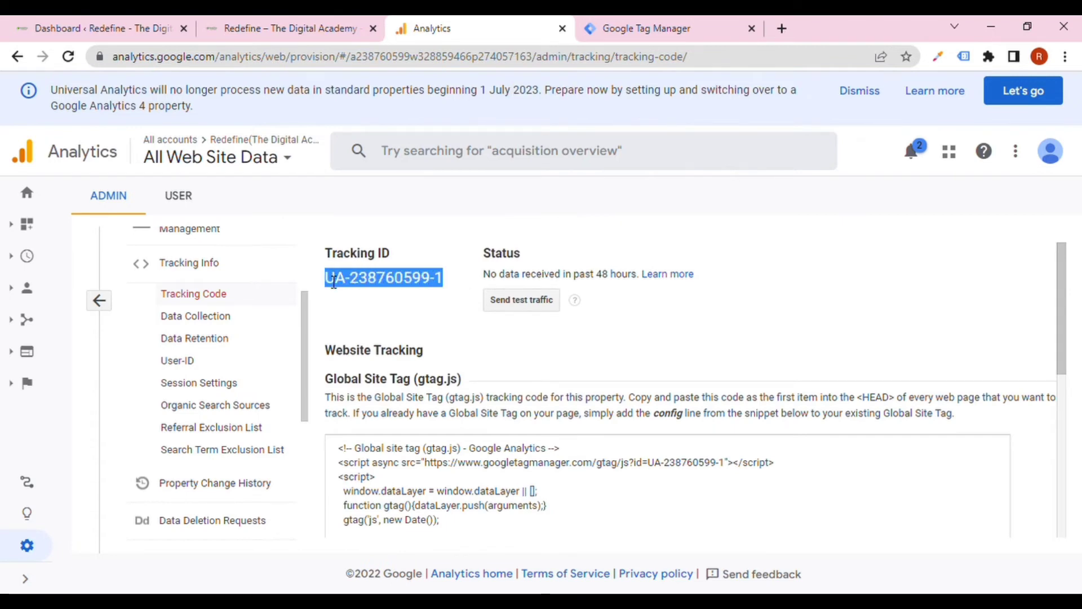
# Switch to Tag Manager and create a new tag named UA.
pyautogui.click(664, 32)
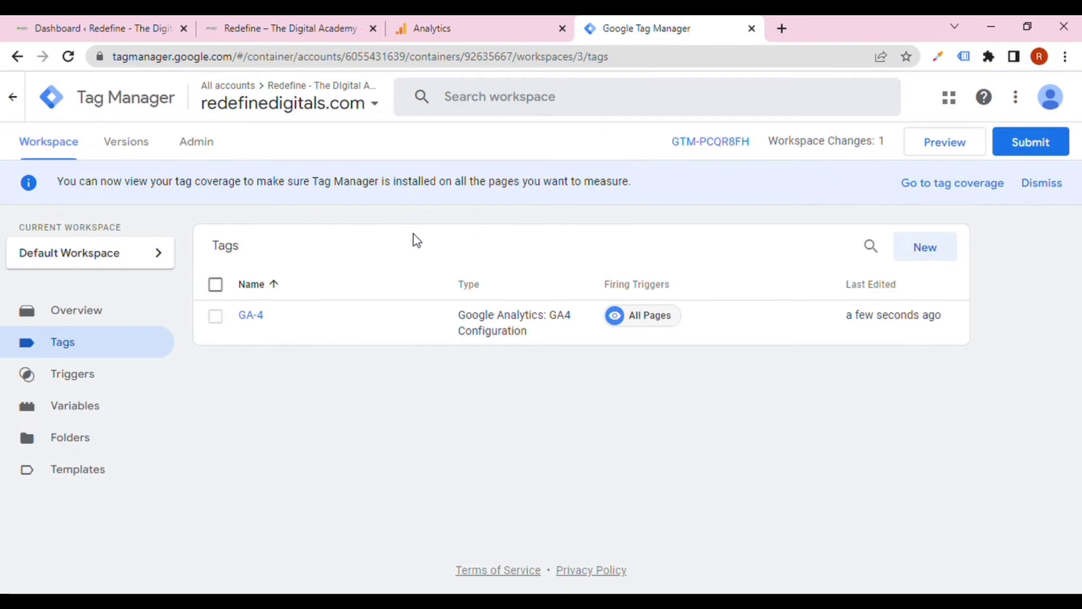
pyautogui.click(946, 255)
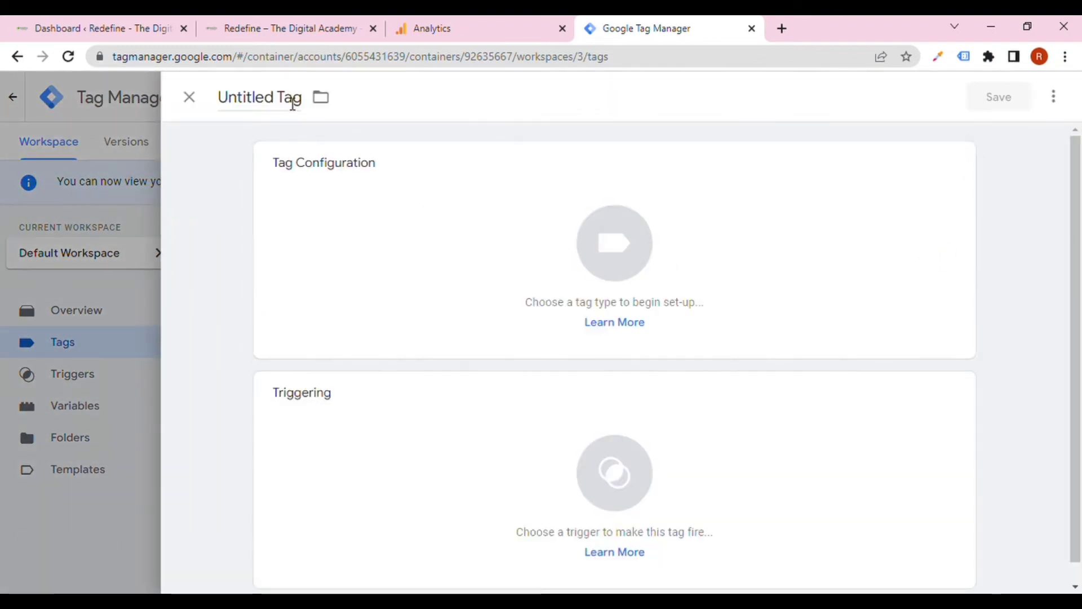
pyautogui.doubleClick(292, 101)
pyautogui.tripleClick(293, 102)
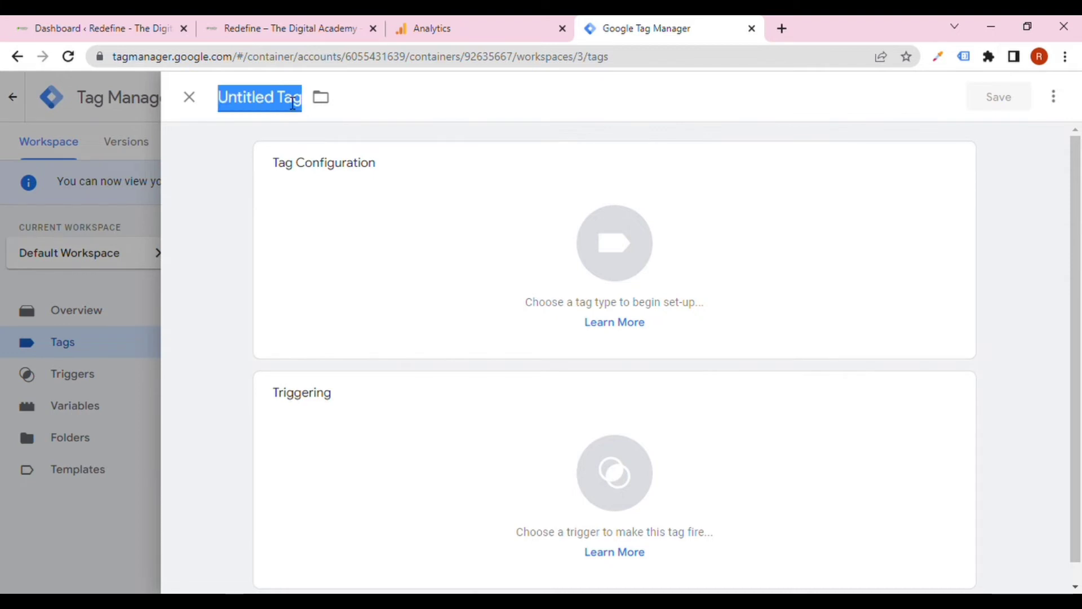
pyautogui.write('UA')
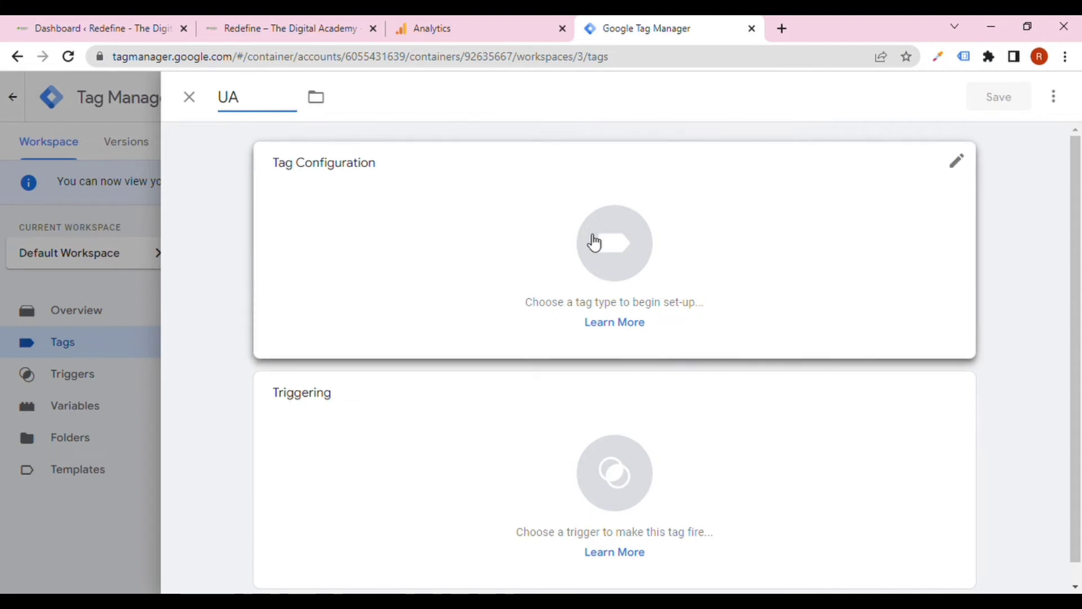
# Configure the tag as Google Analytics: Universal Analytics with the Pageview track type.
pyautogui.click(595, 242)
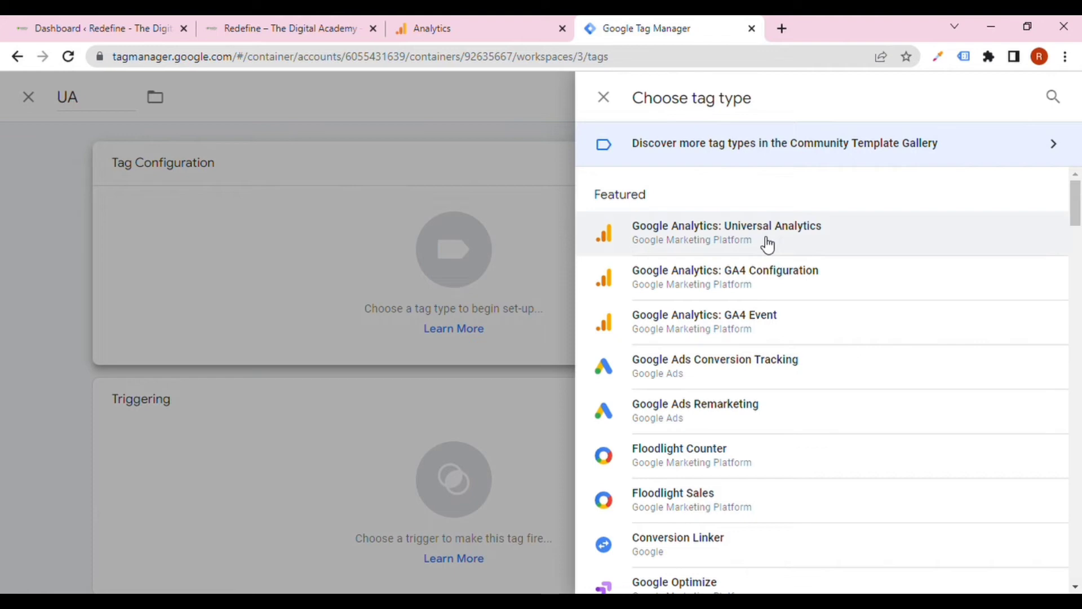
pyautogui.click(768, 245)
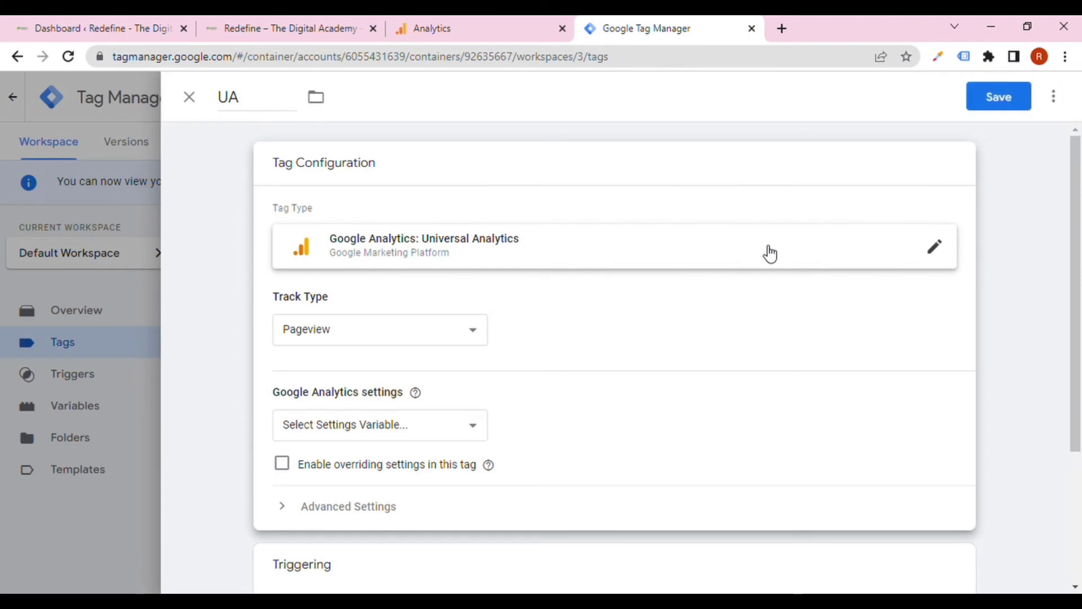
pyautogui.click(430, 340)
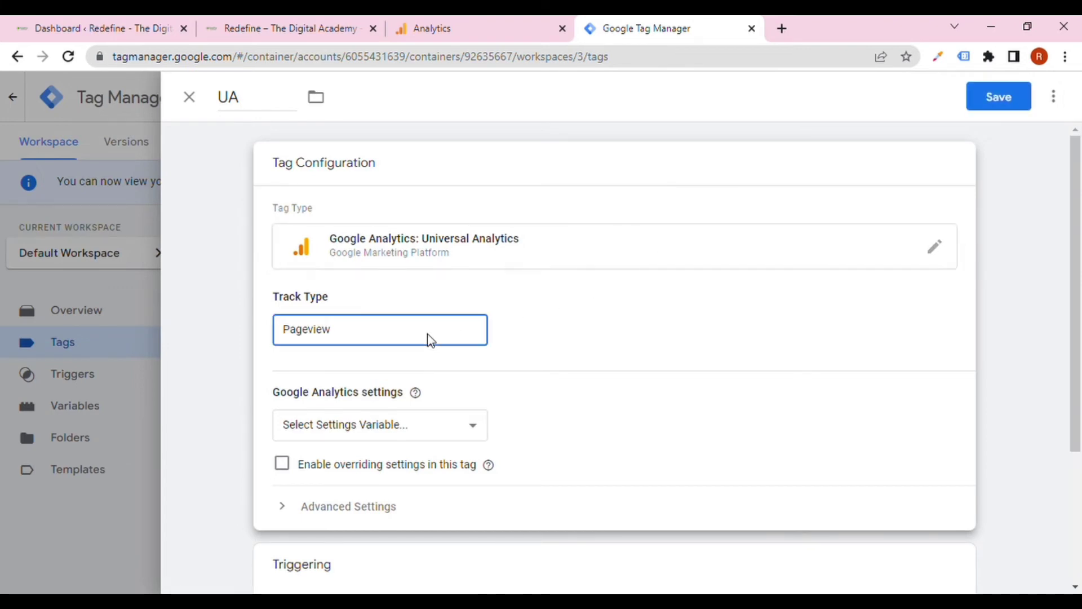
pyautogui.click(617, 315)
pyautogui.scroll(-3, 543, 357)
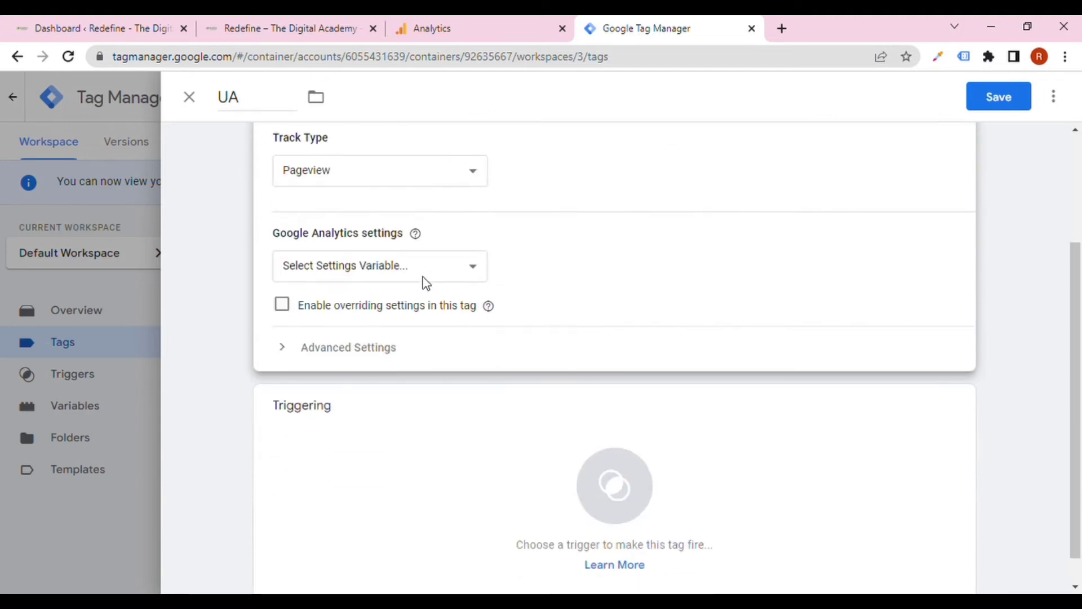
# Create a new Google Analytics settings variable for the tag and paste the copied Tracking ID into it.
pyautogui.click(420, 270)
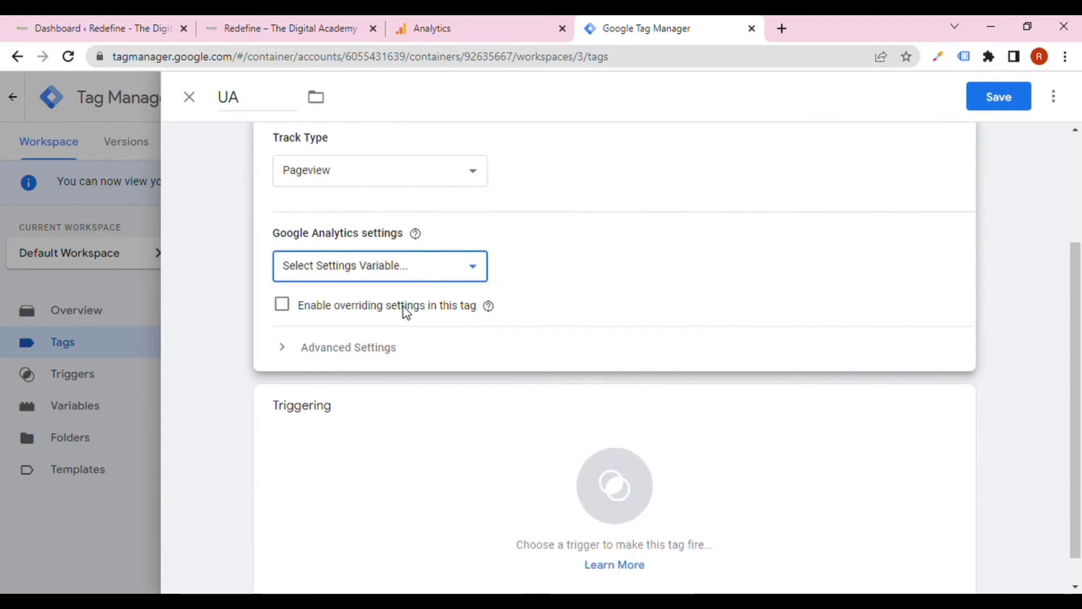
pyautogui.press('Down')
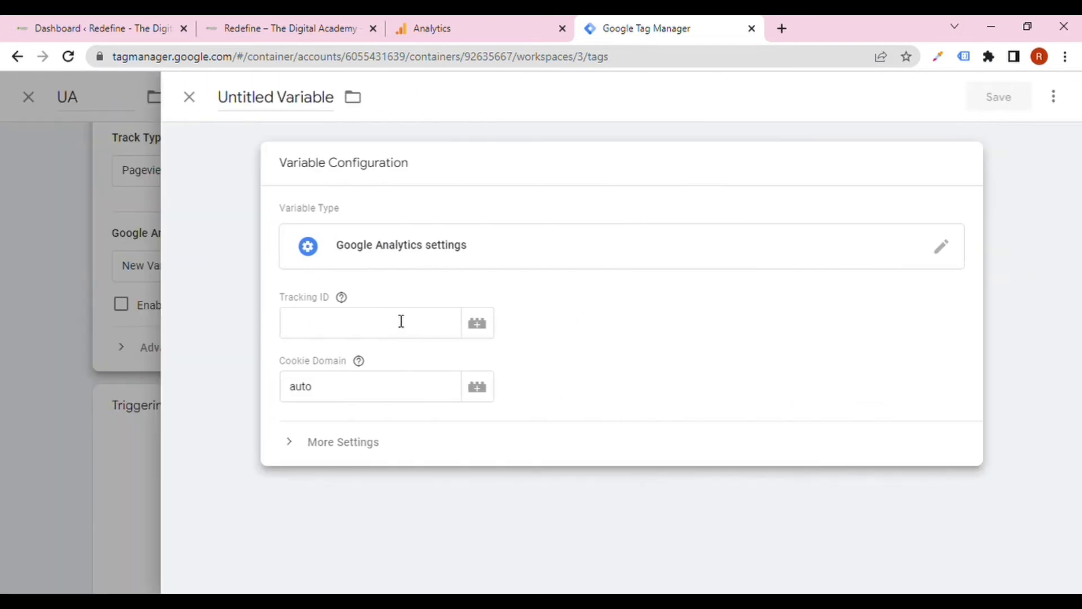
pyautogui.click(391, 329)
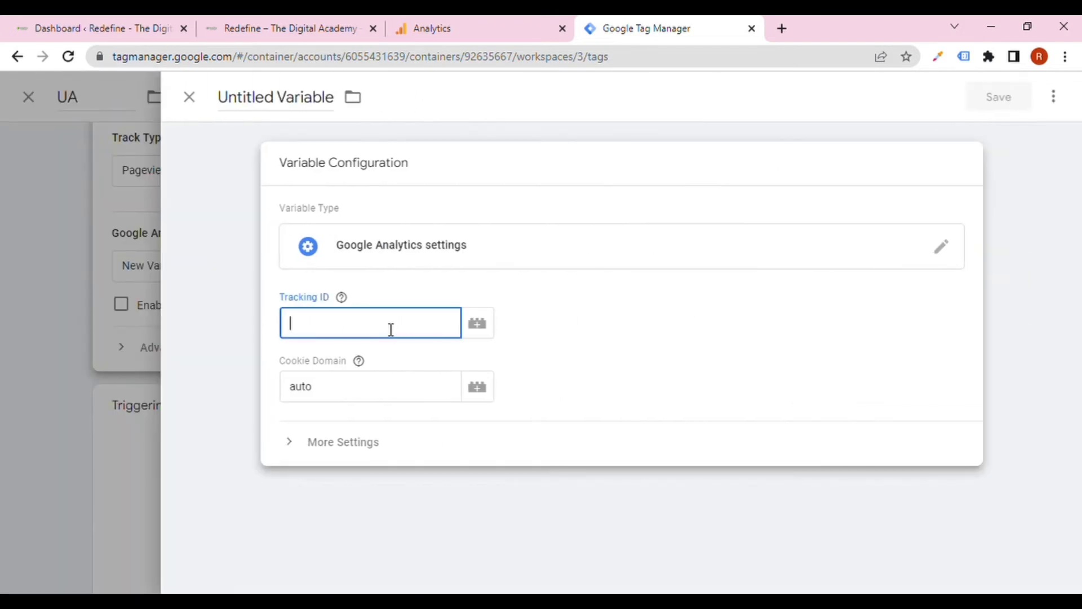
pyautogui.hotkey('ctrl', 'v')
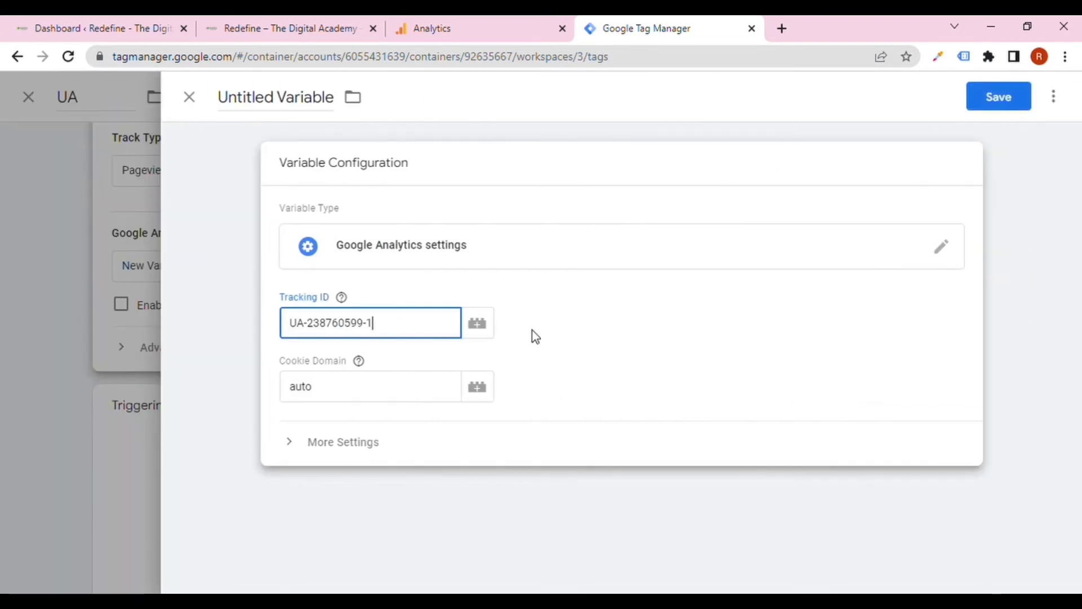
pyautogui.click(569, 347)
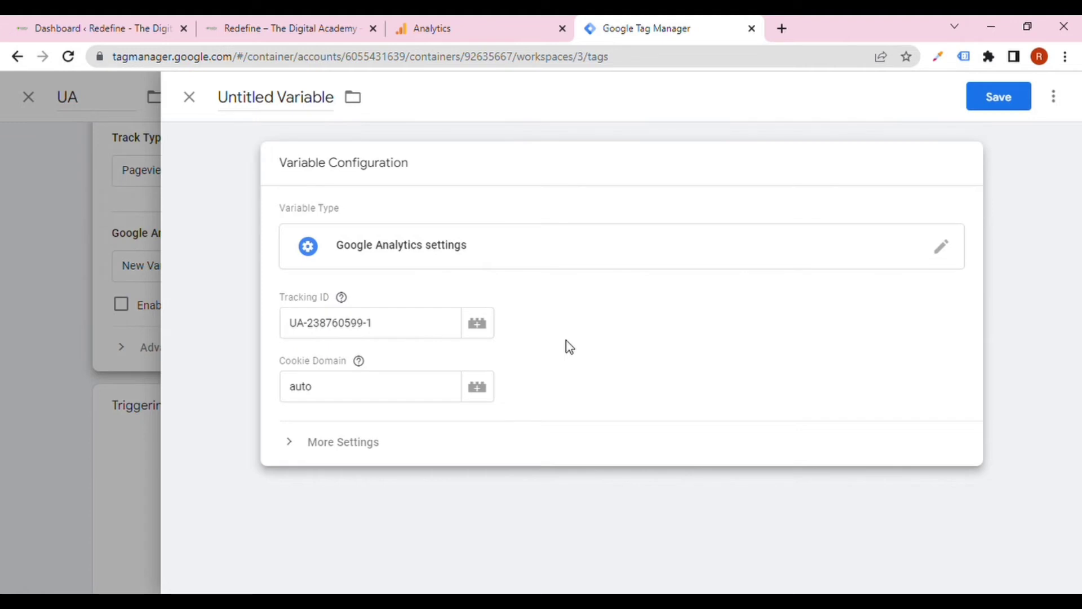
# Name the settings variable UA and save it.
pyautogui.tripleClick(316, 107)
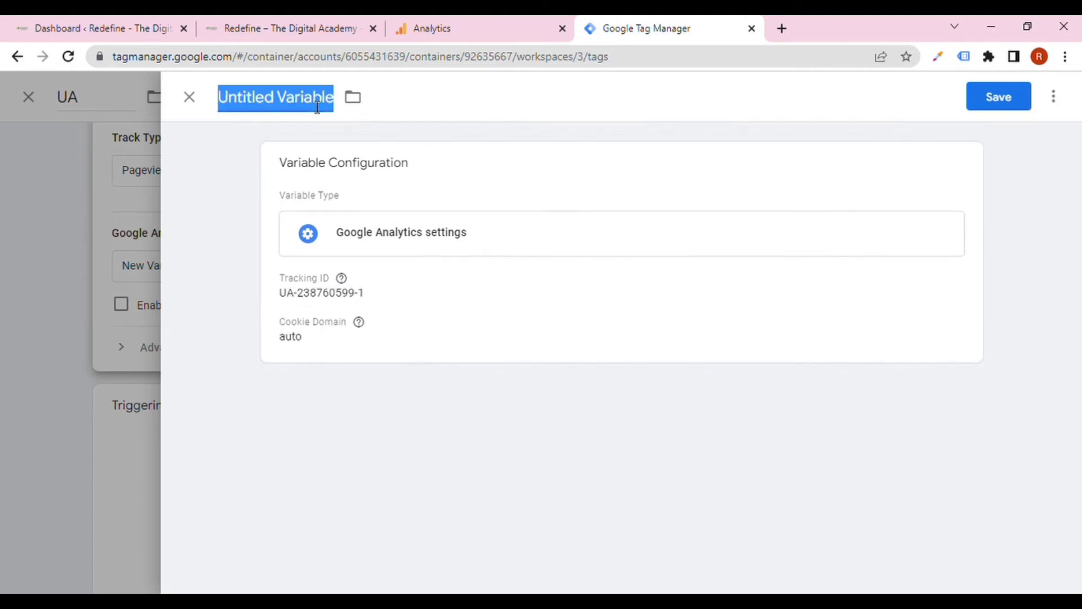
pyautogui.write('UA')
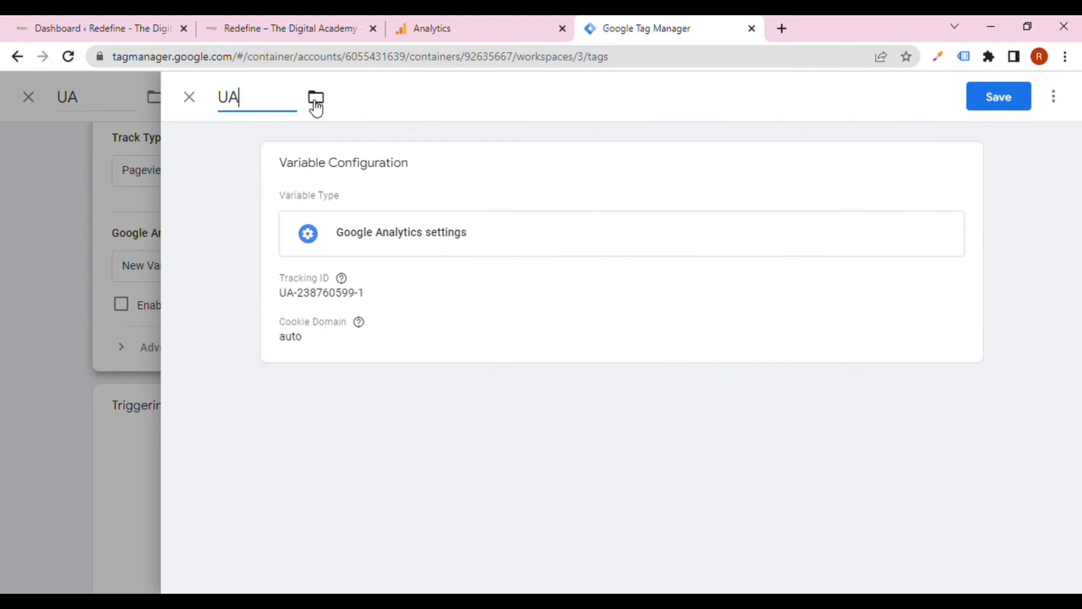
pyautogui.click(446, 315)
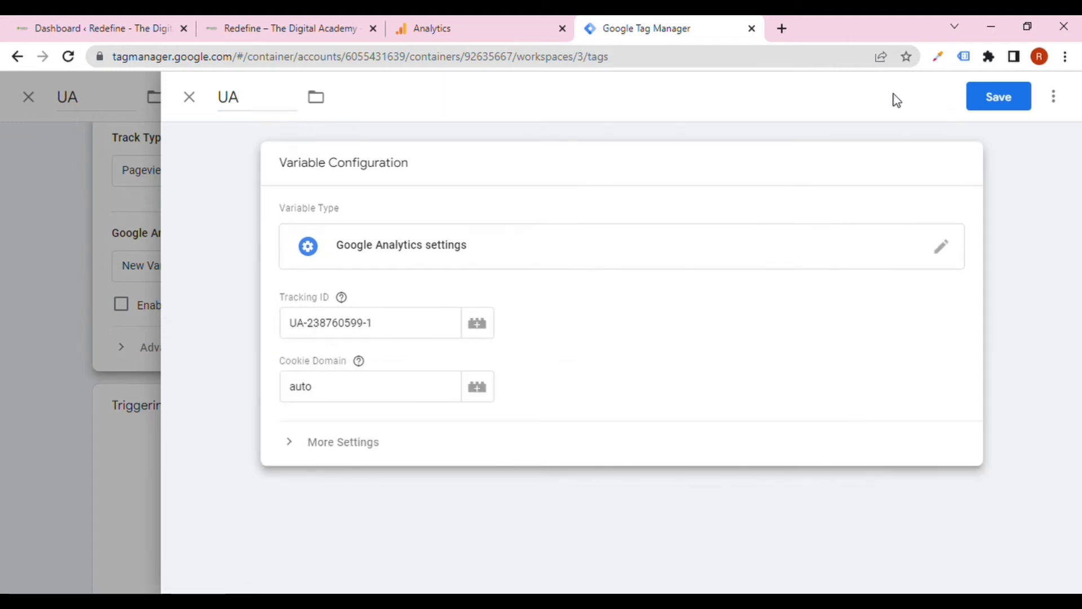
pyautogui.click(998, 97)
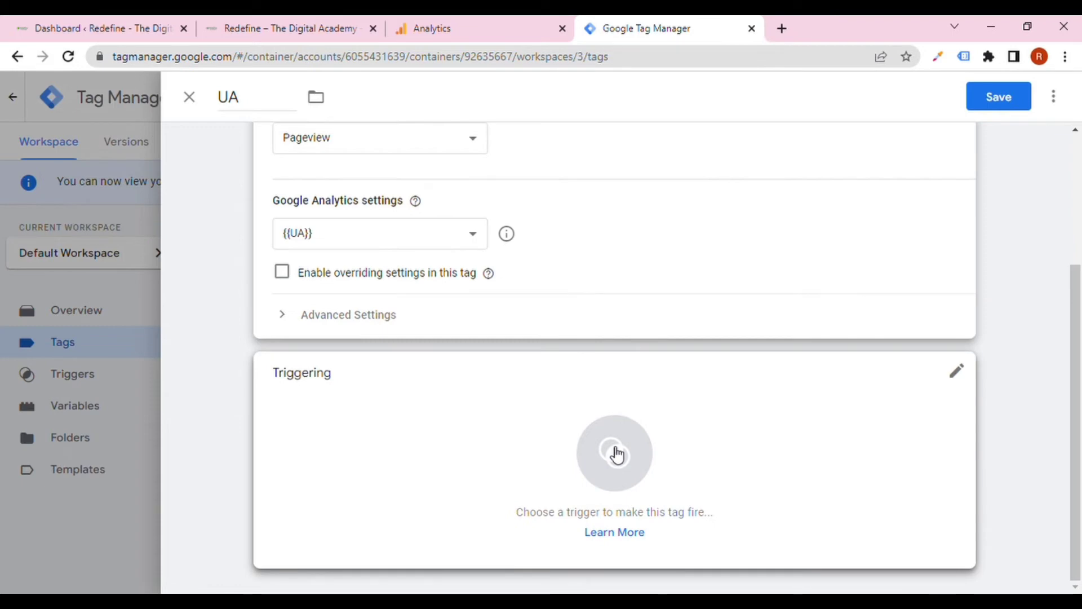
# Set the UA tag to fire on the All Pages trigger and save the tag.
pyautogui.click(615, 485)
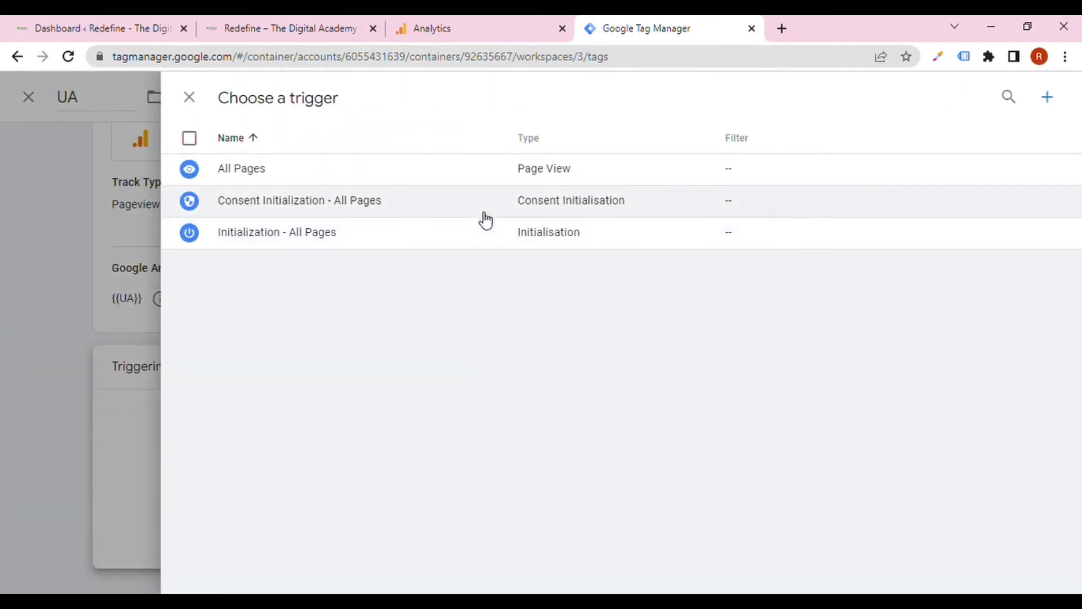
pyautogui.click(471, 180)
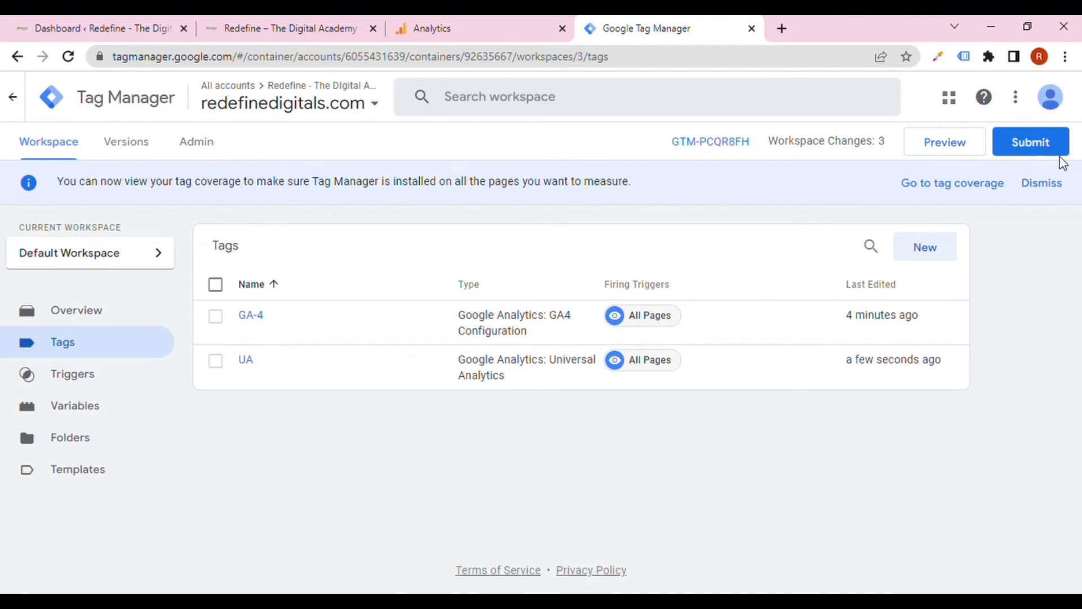
# Submit the workspace changes under the version name "Installed Google Analytics" and publish them to the Live environment.
pyautogui.click(1043, 145)
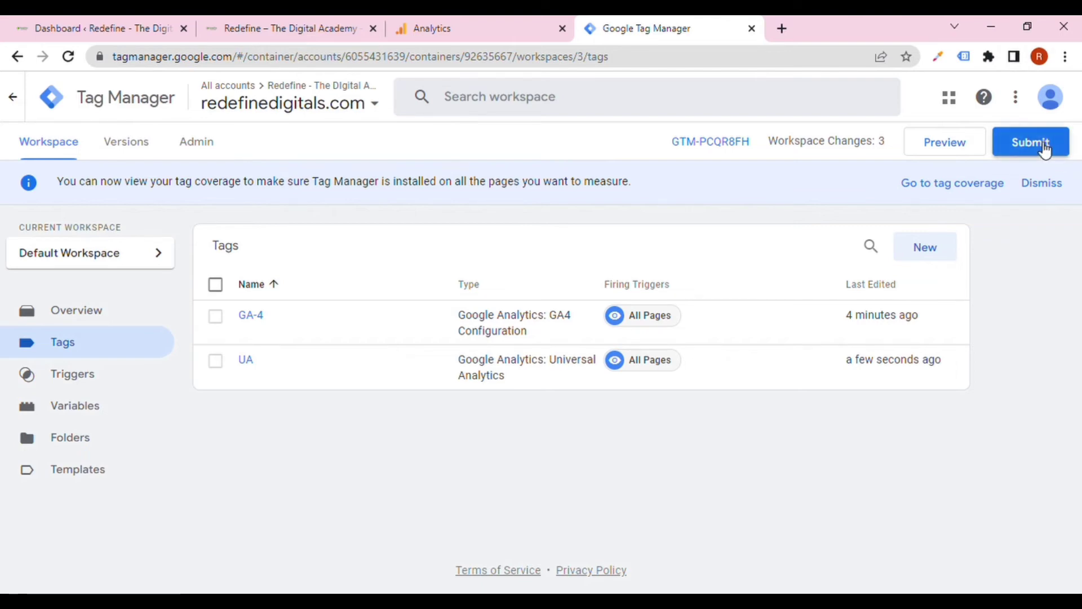
pyautogui.click(422, 293)
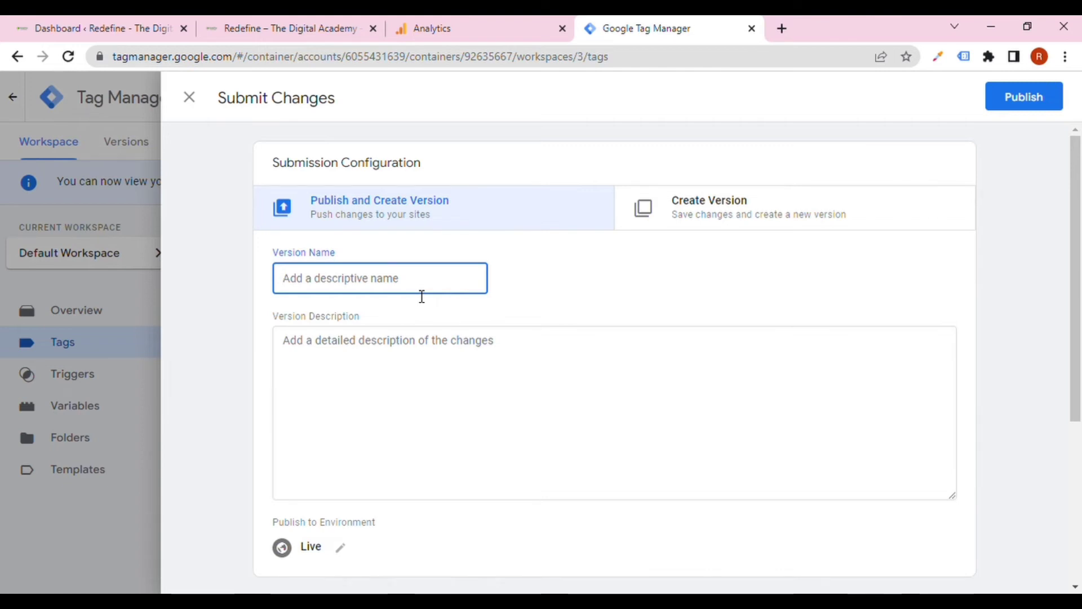
pyautogui.write('U')
pyautogui.press('BackSpace')
pyautogui.write('Install')
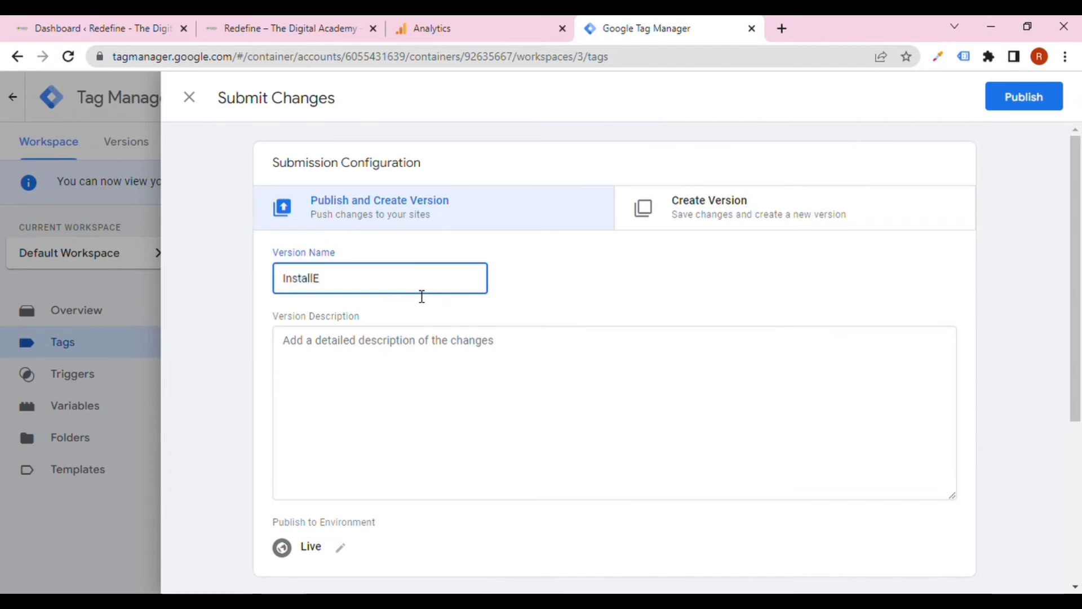
pyautogui.write('ed Google Analytics')
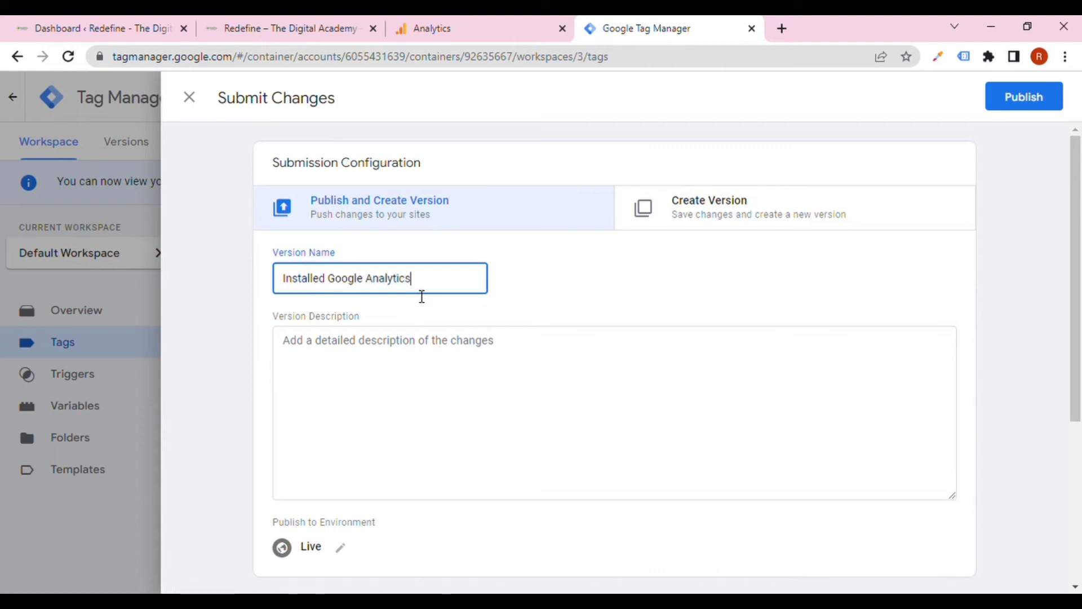
pyautogui.scroll(-2, 421, 296)
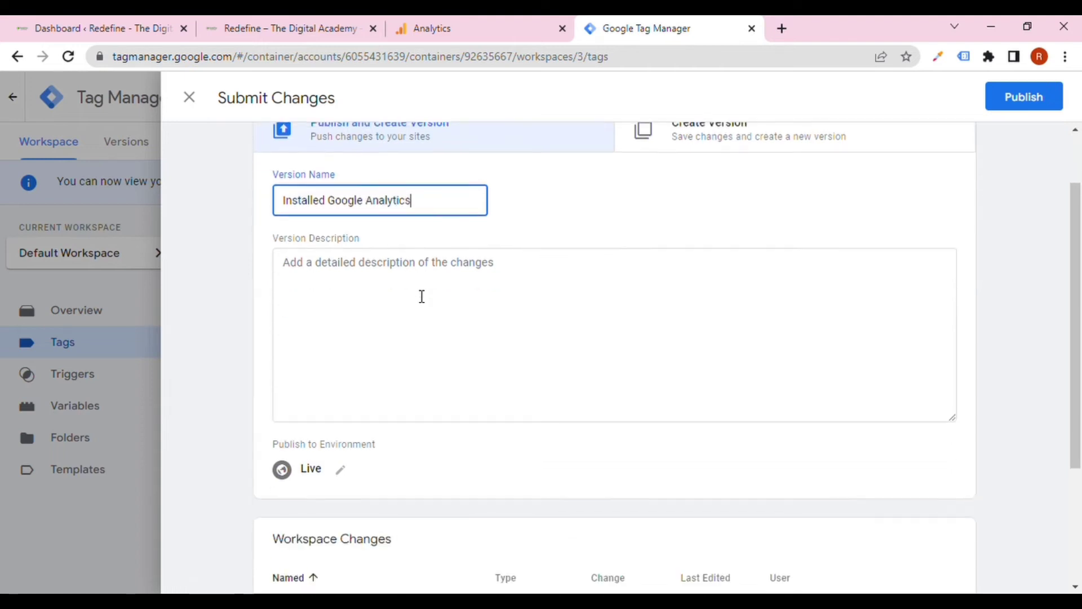
pyautogui.scroll(2, 422, 296)
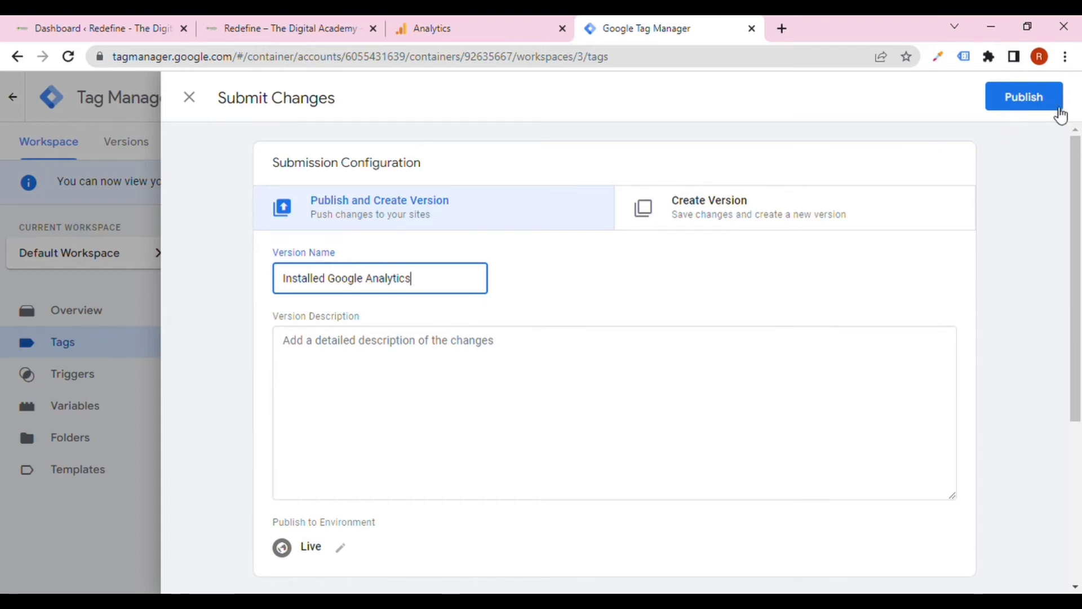
pyautogui.click(1064, 105)
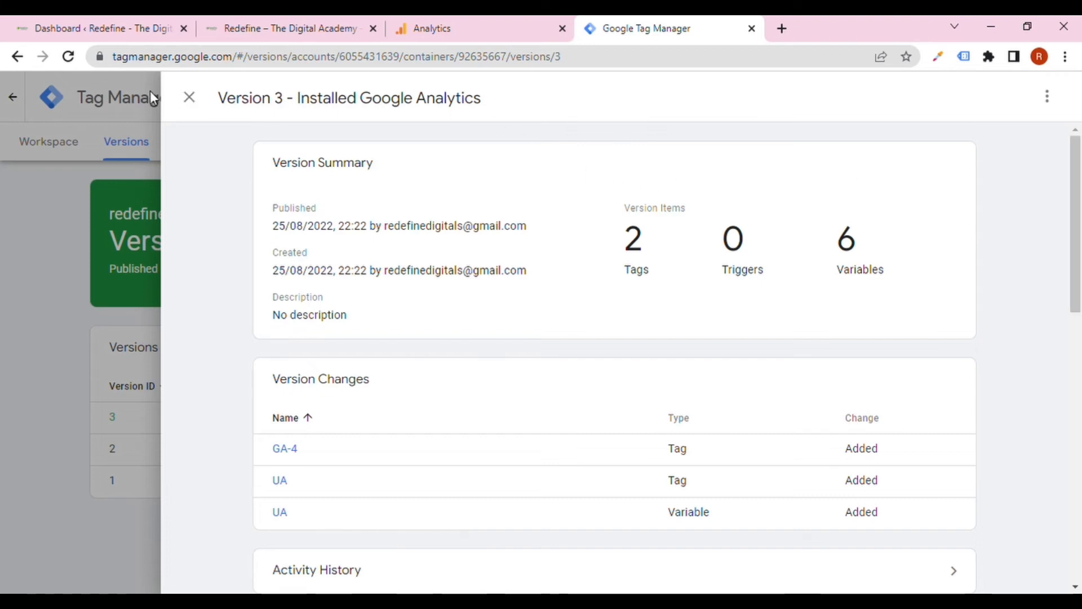
# Close the published version's summary, return to the accounts list and reopen the redefinedigitals.com container.
pyautogui.click(189, 106)
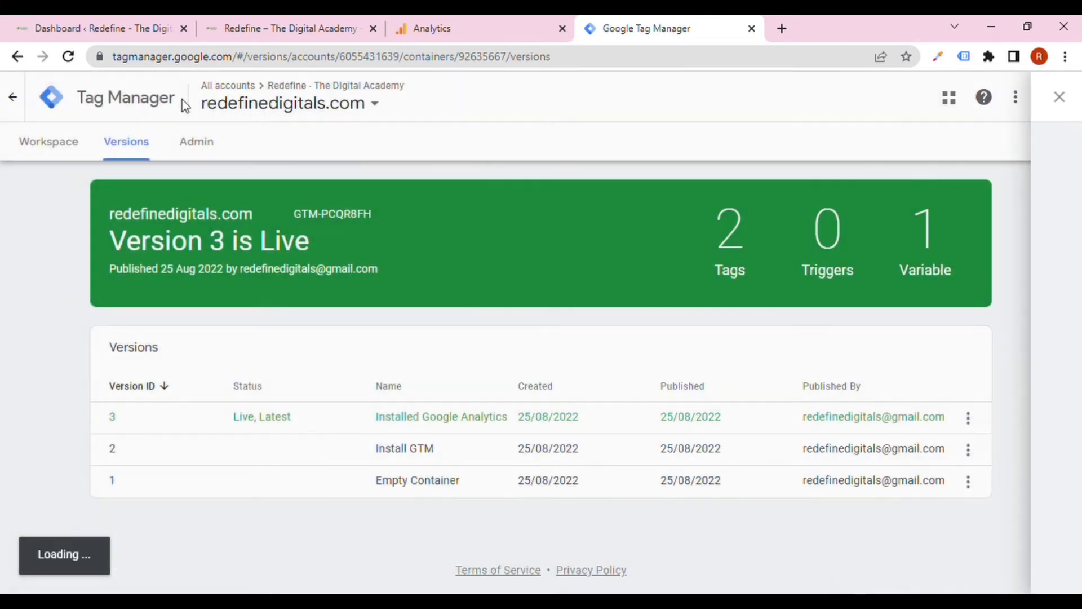
pyautogui.click(72, 150)
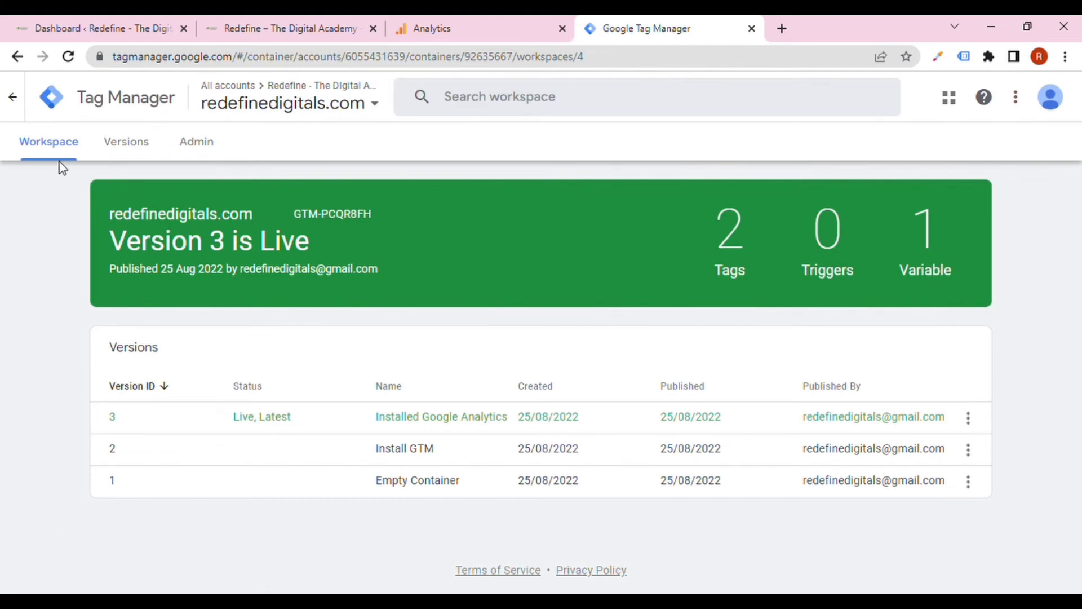
pyautogui.click(11, 100)
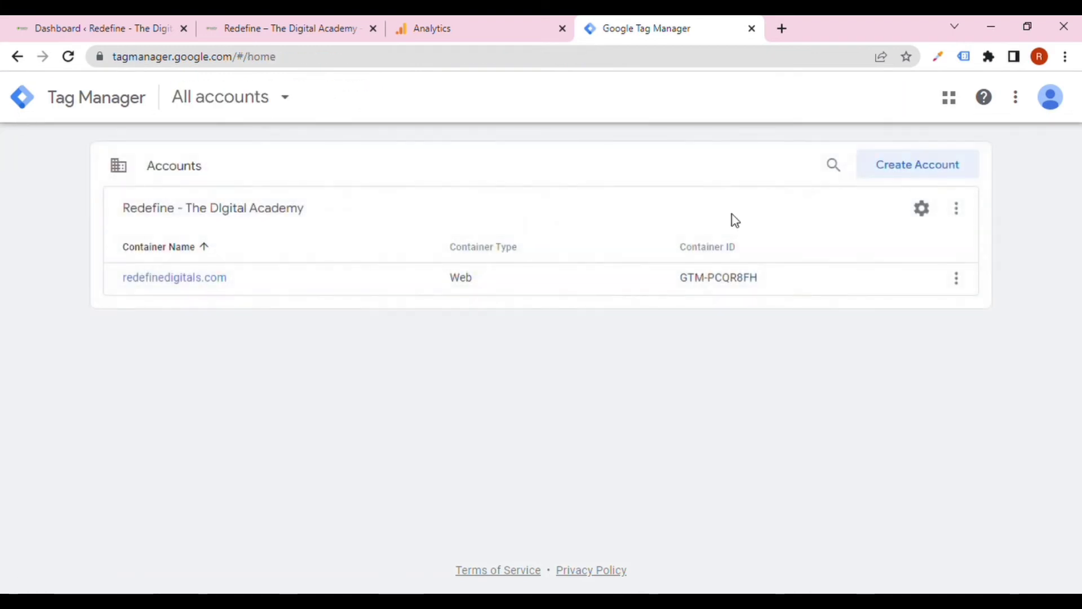
pyautogui.click(175, 278)
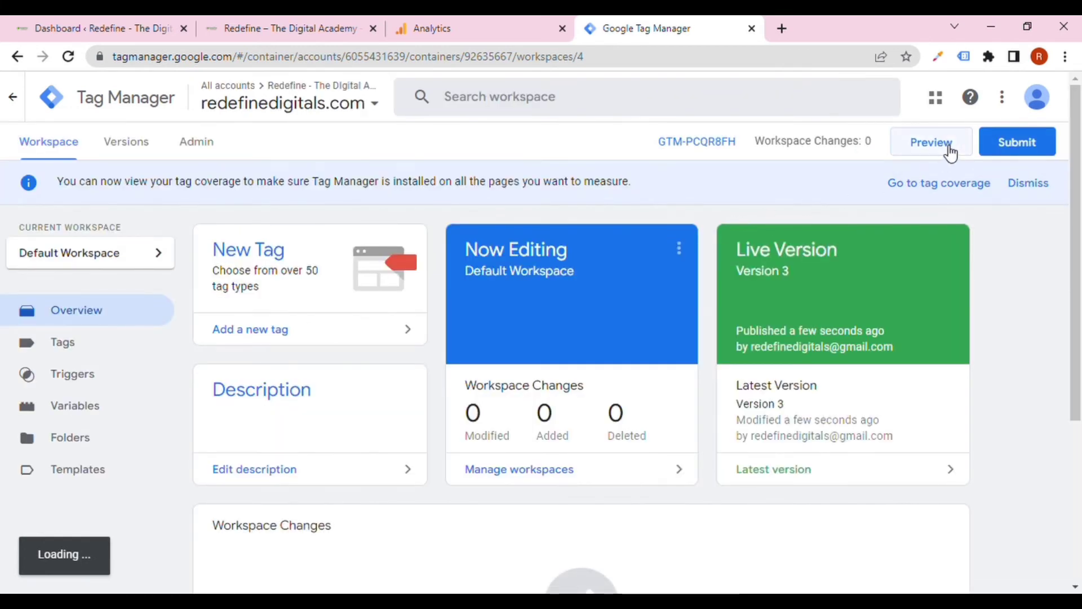
# Switch to the Redefine website, reload its home page and open the Advanced Computer Accounting course page.
pyautogui.click(493, 33)
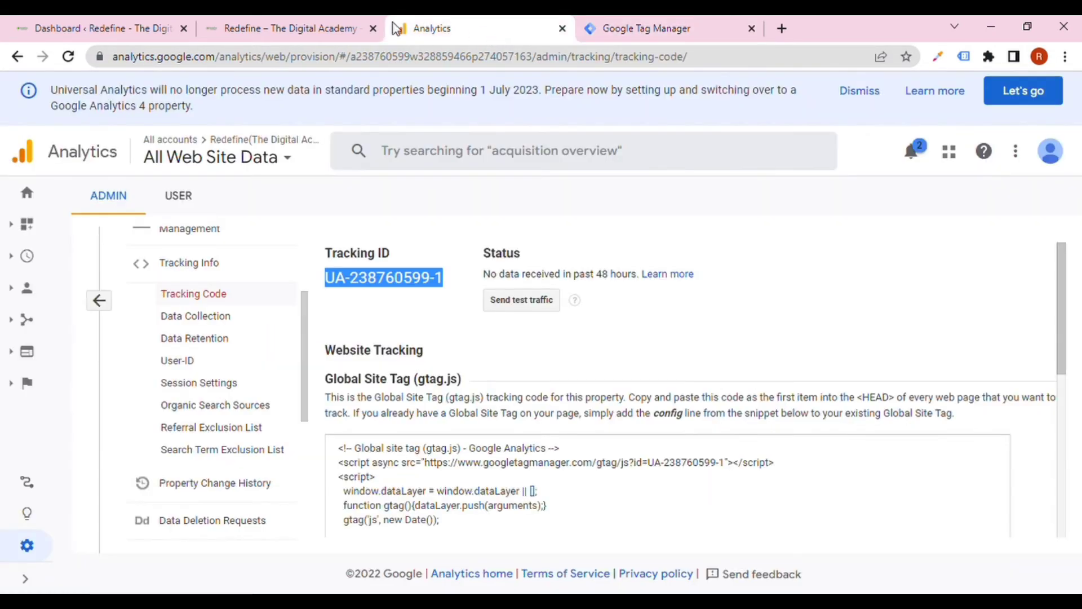
pyautogui.click(371, 23)
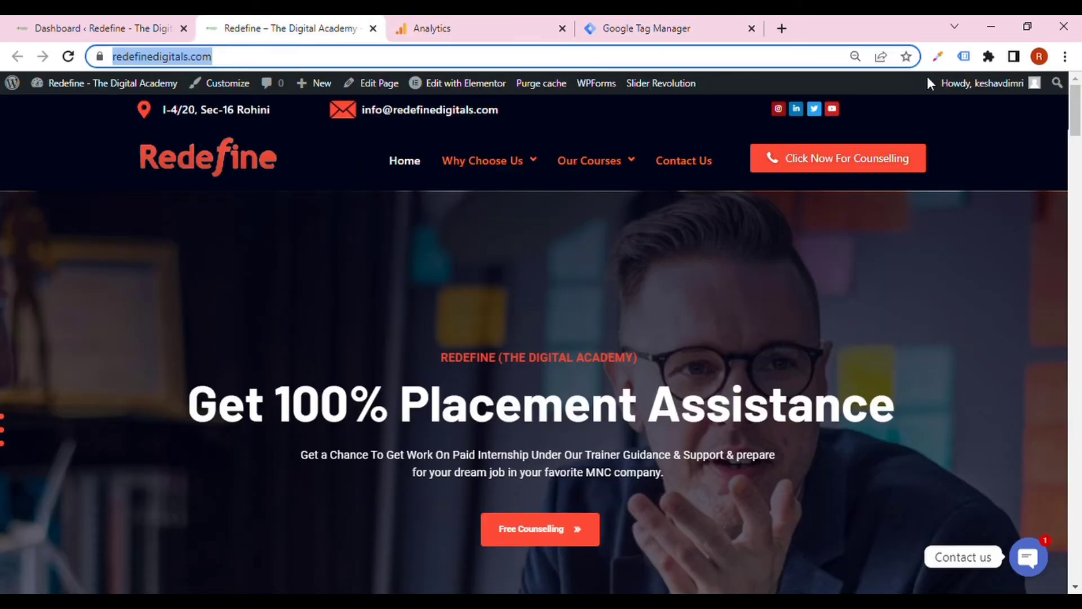
pyautogui.press('Return')
pyautogui.moveTo(942, 83)
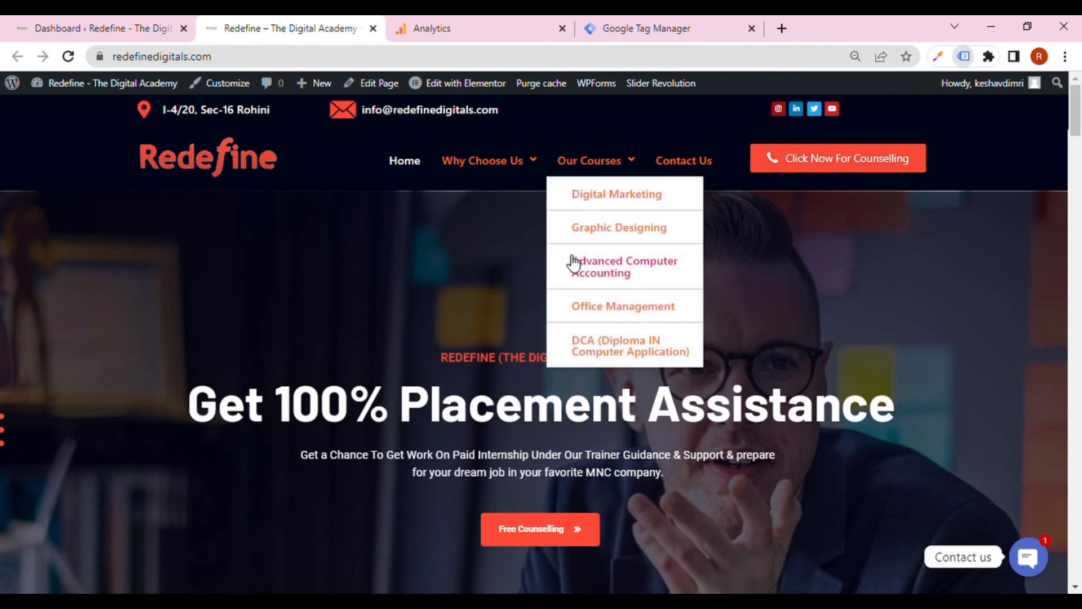
pyautogui.click(570, 258)
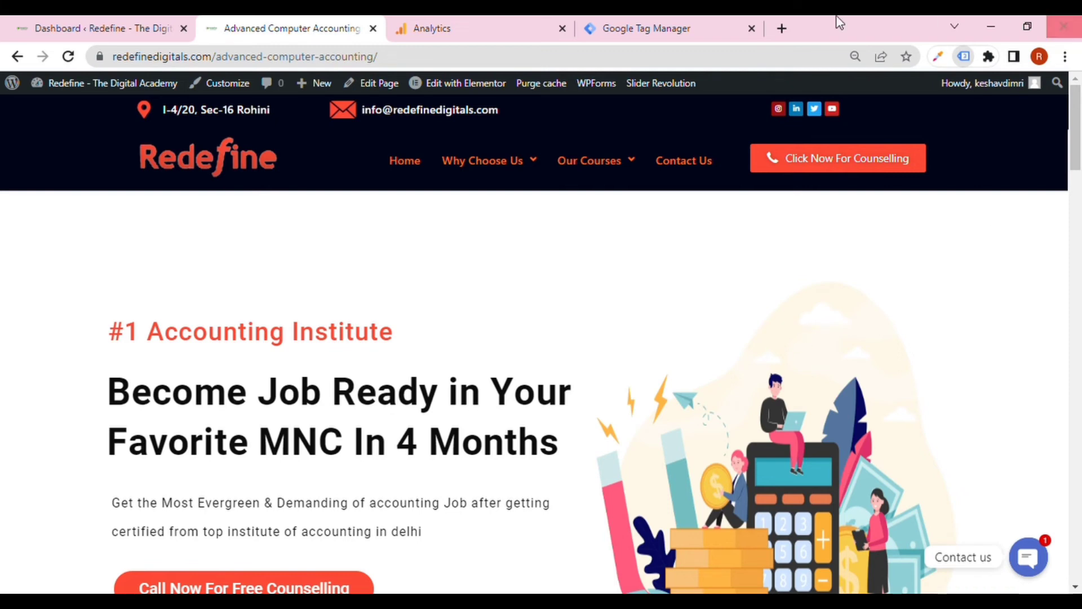
# Open the Universal Analytics property's tracking code page in Analytics and compare its tracking ID with the tags detected on the website.
pyautogui.click(431, 27)
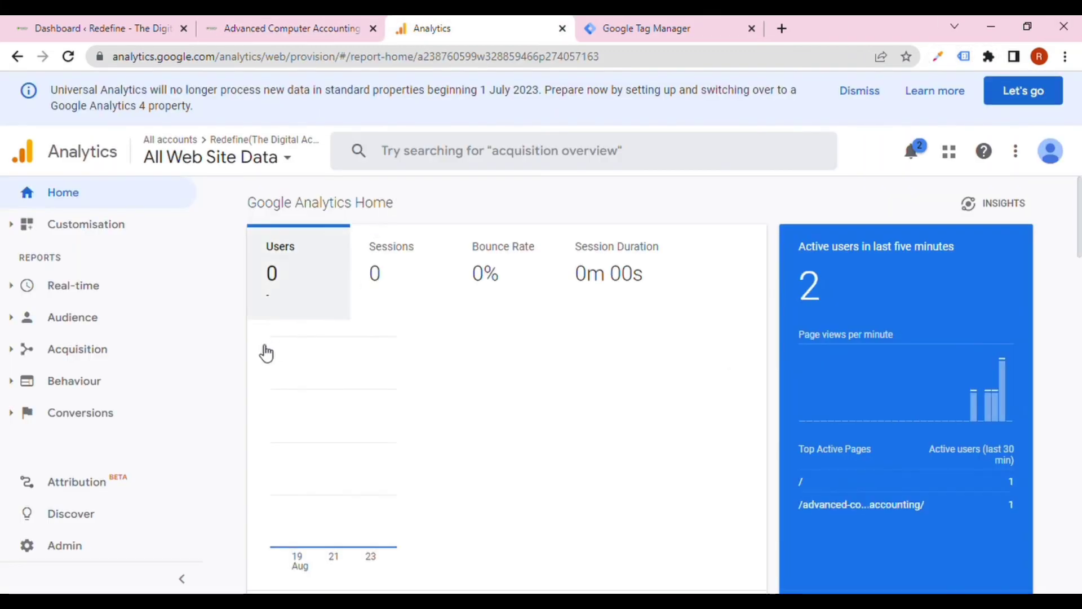
pyautogui.click(100, 548)
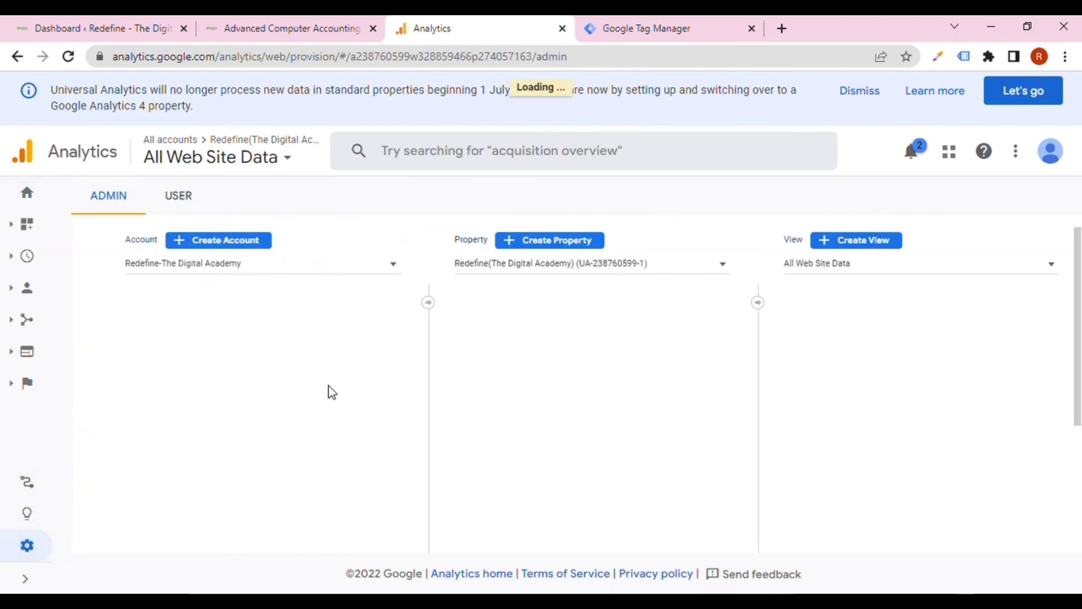
pyautogui.click(534, 428)
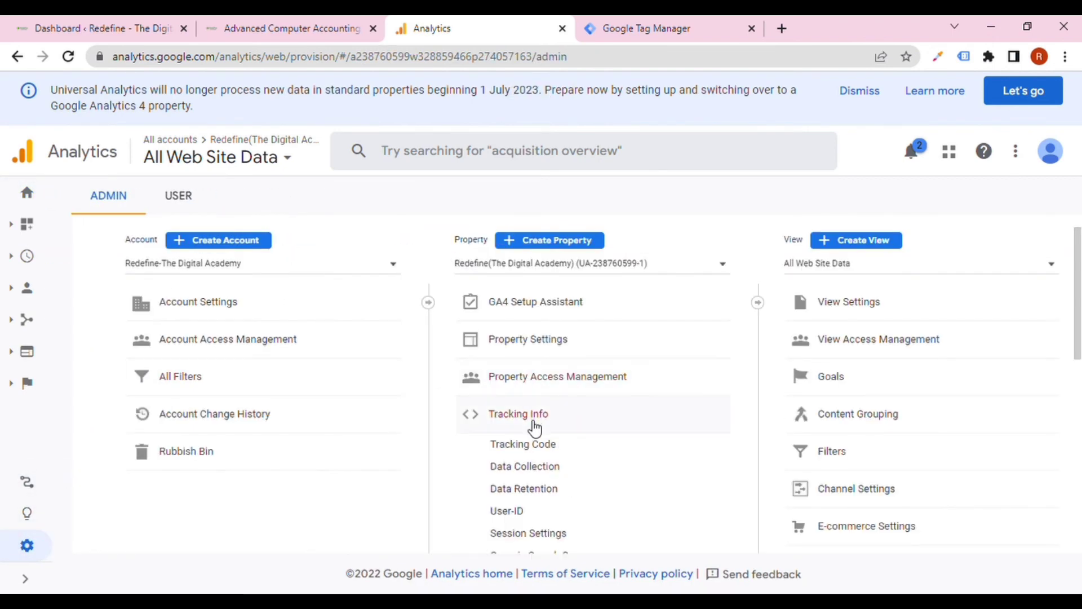
pyautogui.click(529, 451)
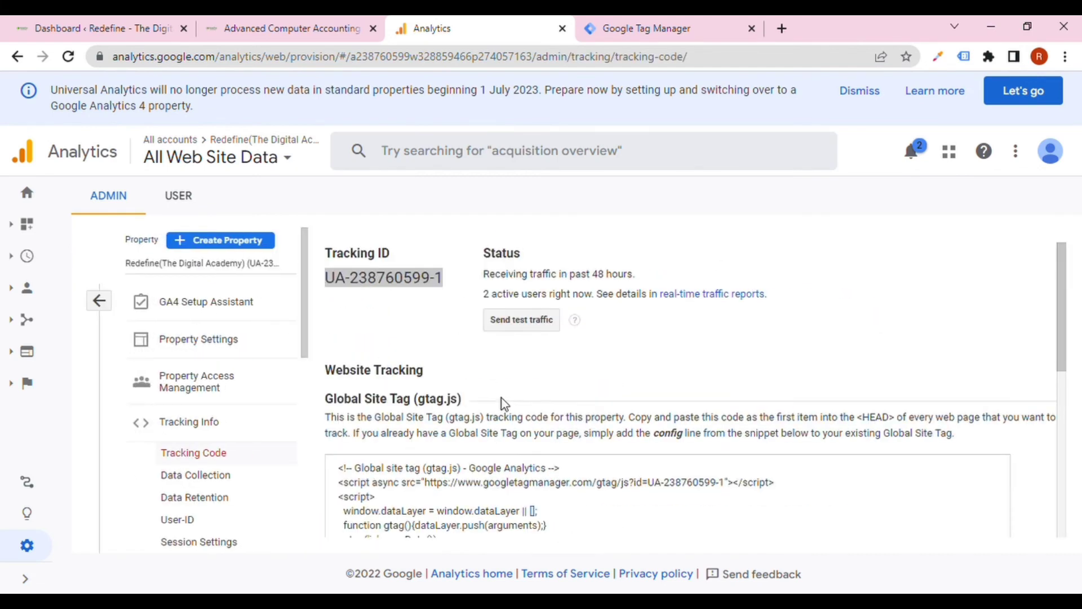
pyautogui.tripleClick(436, 278)
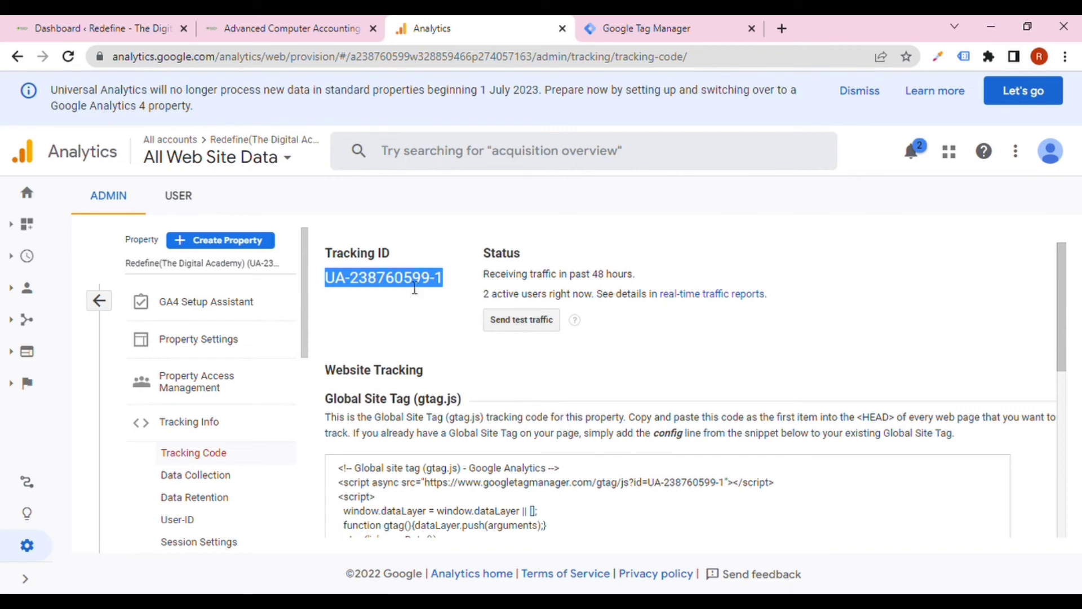
pyautogui.click(341, 25)
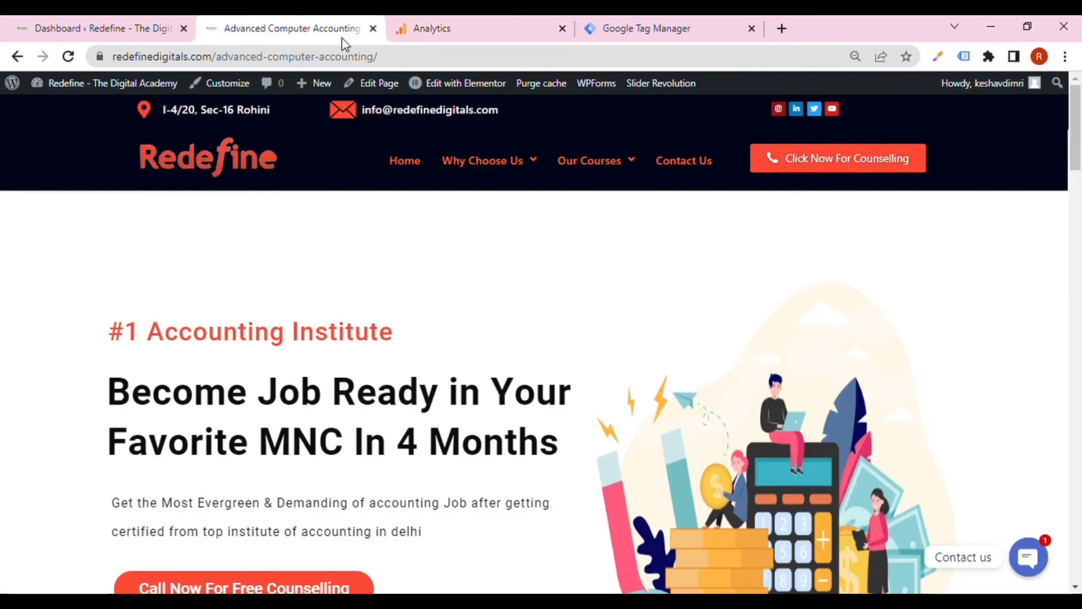
pyautogui.click(964, 55)
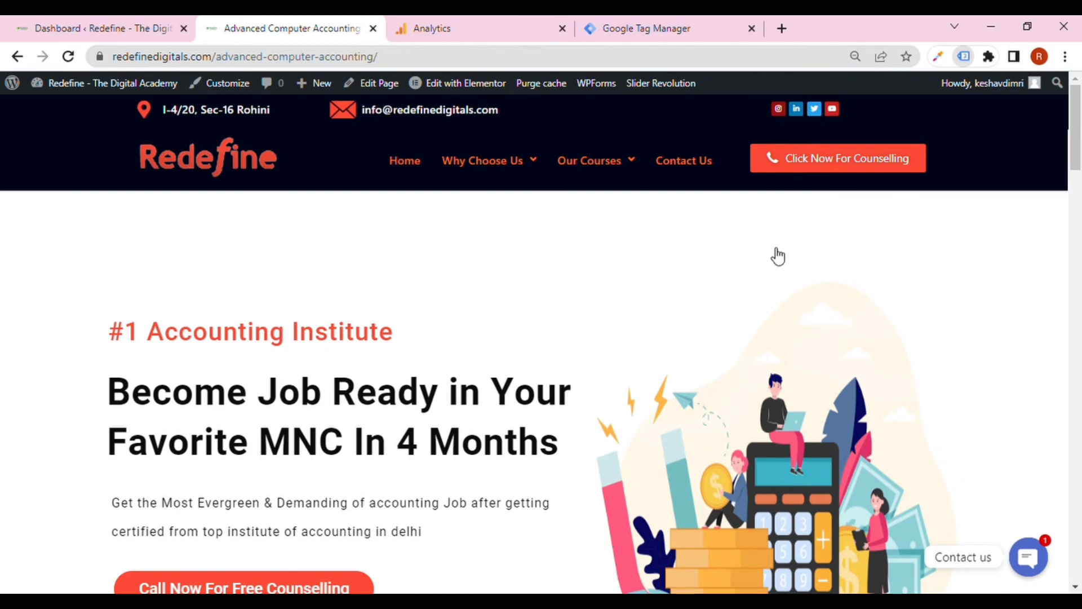
# Open the GA4 property's redefinedigitals.com web stream in Analytics and compare its measurement ID with the website's installed tag.
pyautogui.click(449, 24)
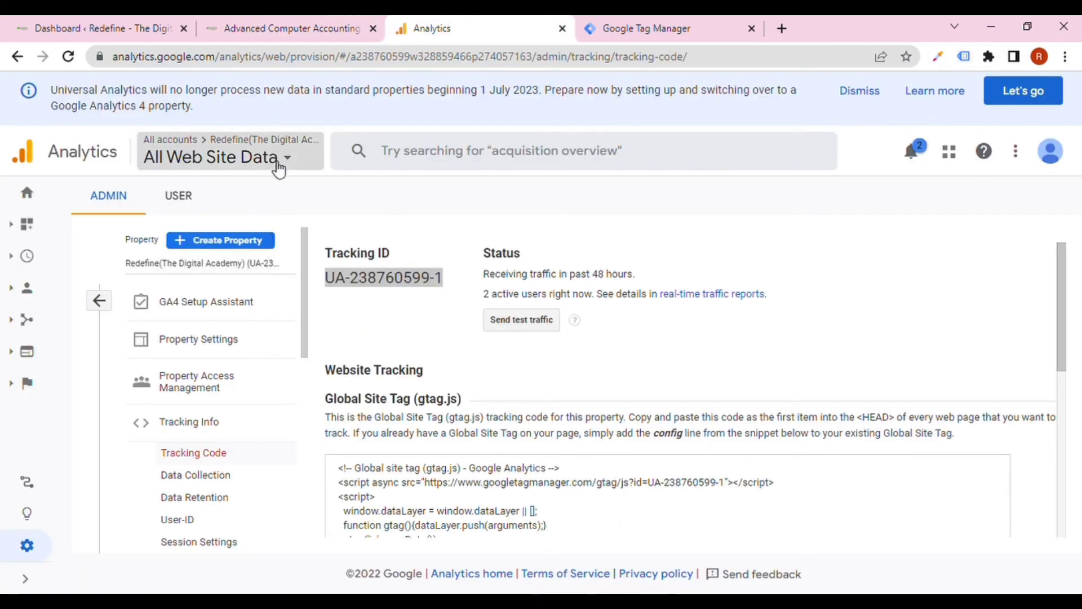
pyautogui.click(265, 184)
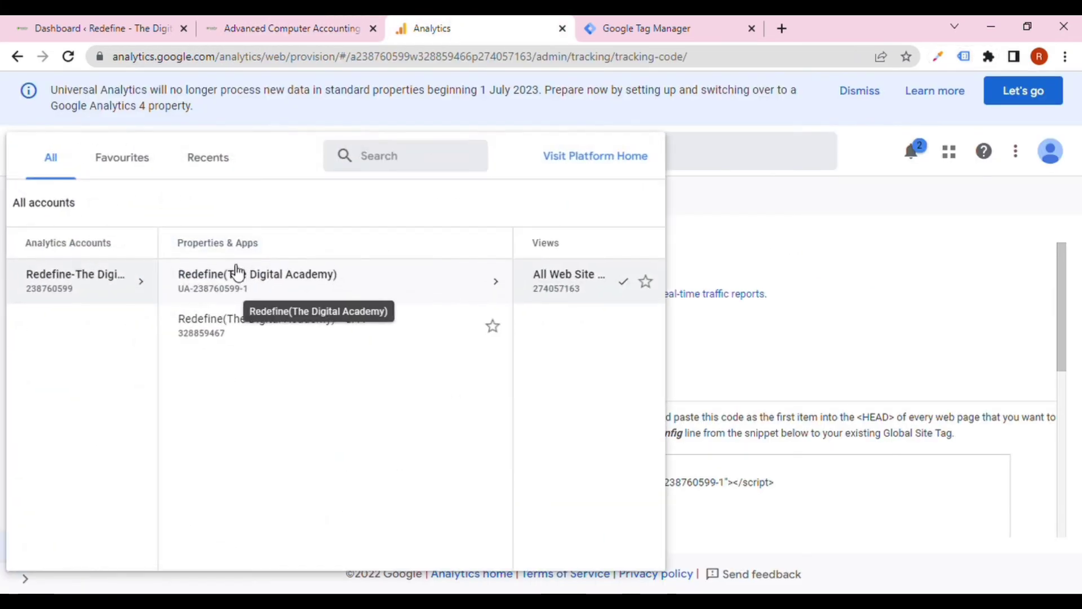
pyautogui.click(220, 331)
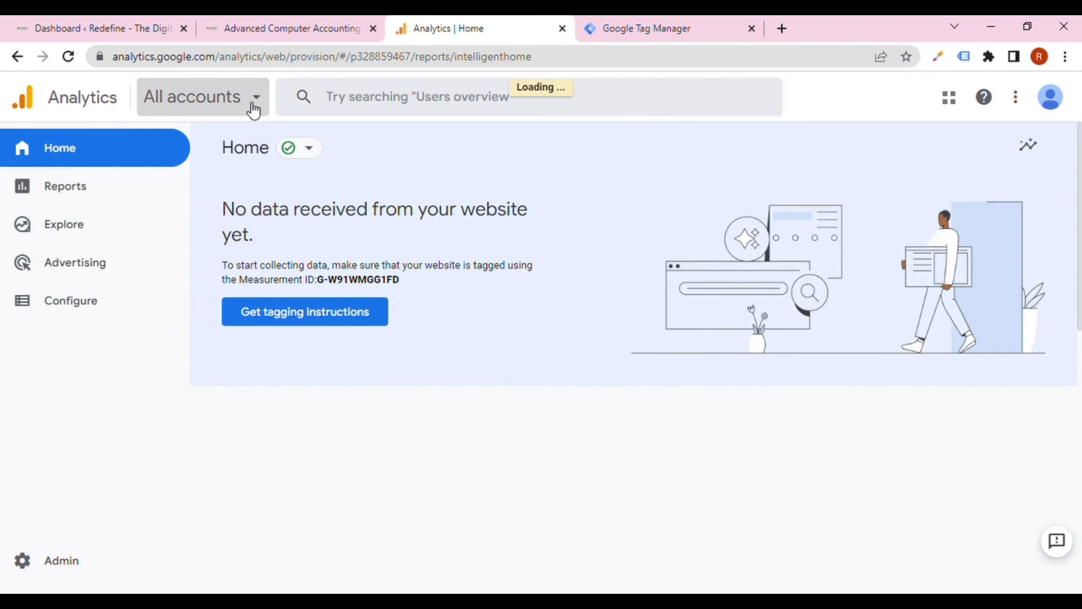
pyautogui.click(251, 106)
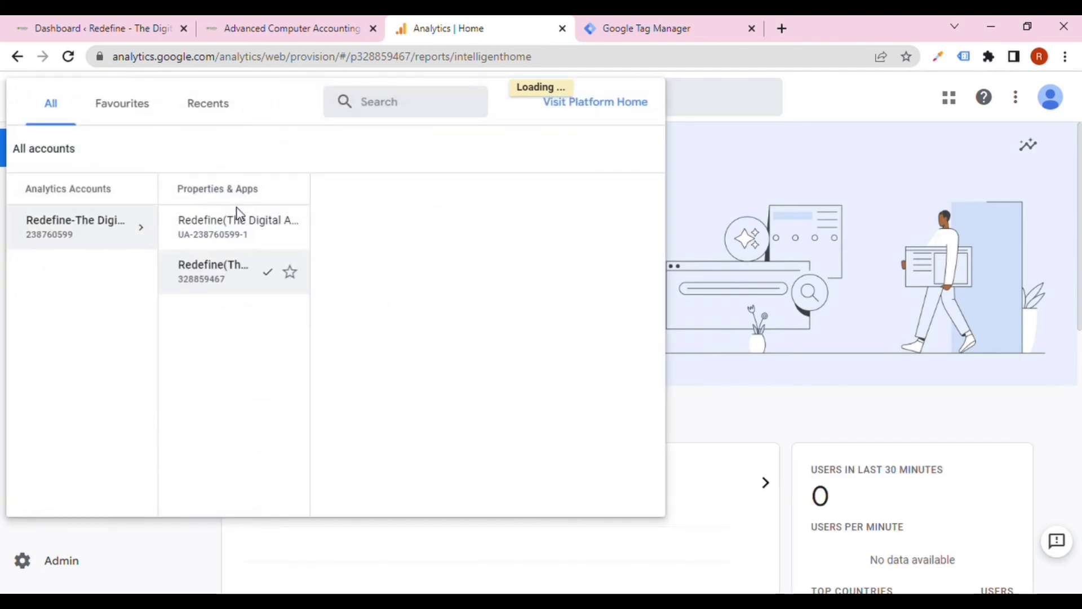
pyautogui.click(733, 386)
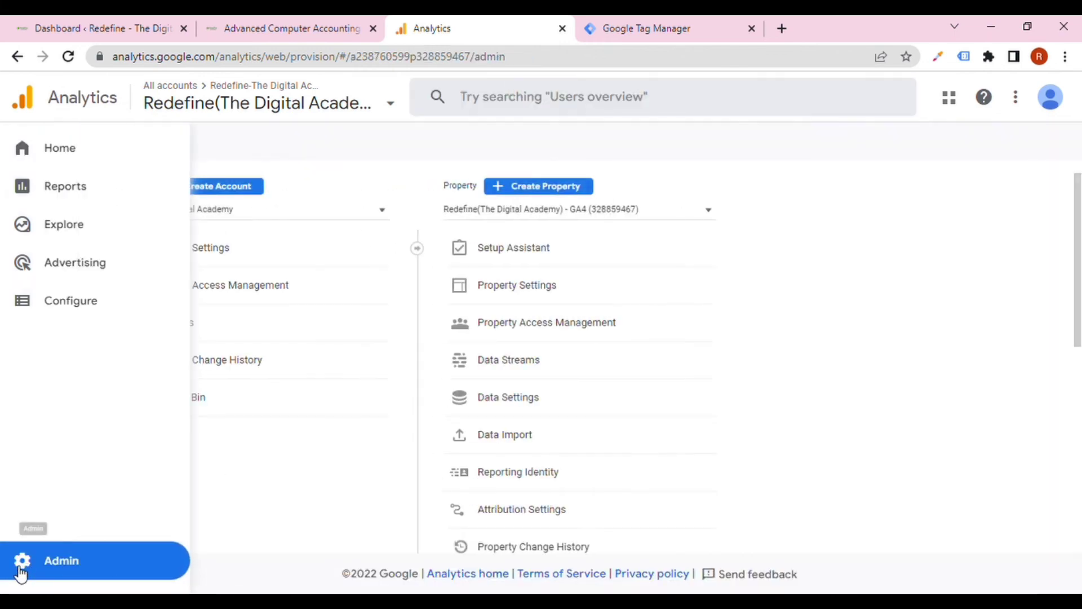
pyautogui.click(513, 366)
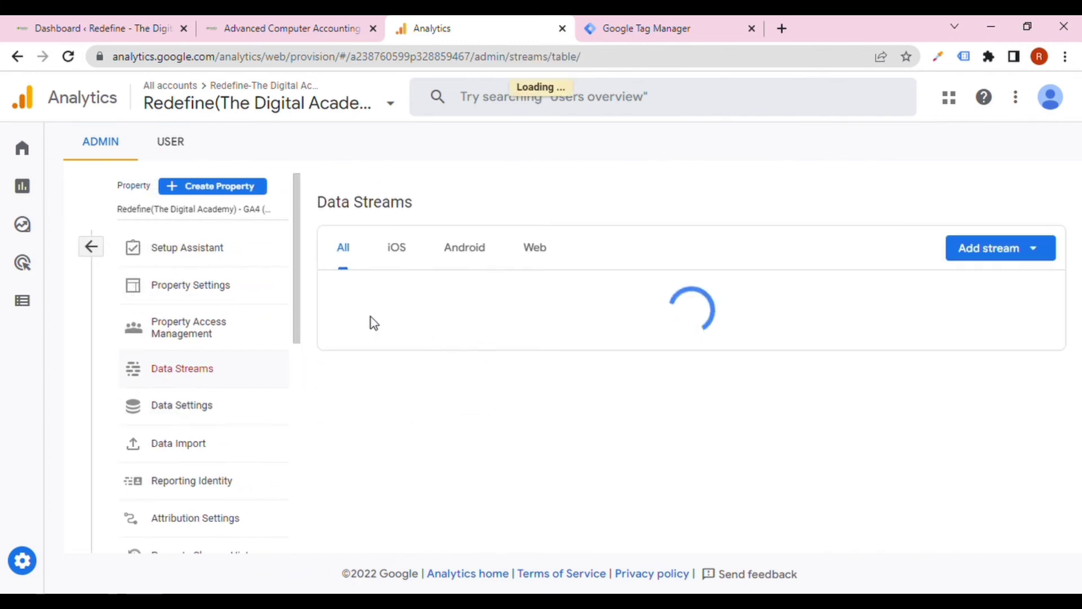
pyautogui.click(430, 293)
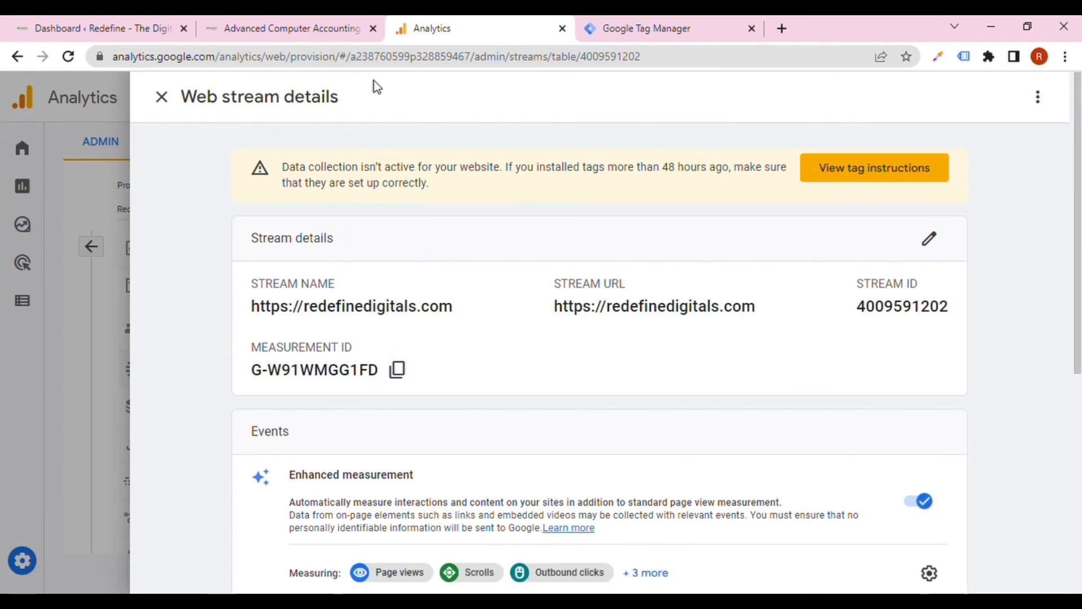
pyautogui.click(344, 25)
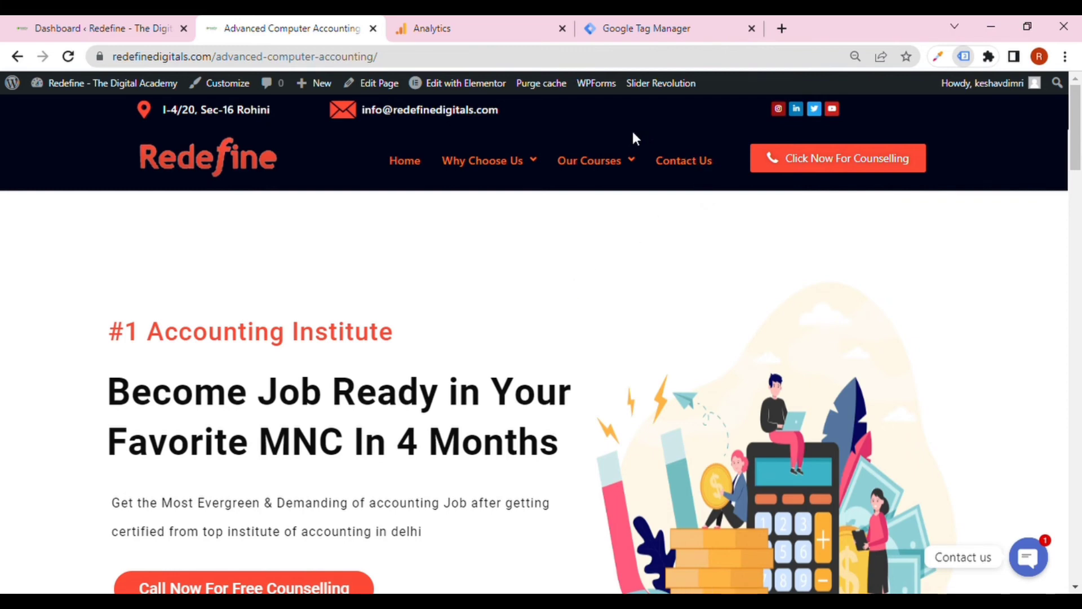
# Close the web stream details and open the home report of the Universal Analytics property's All Web Site Data view.
pyautogui.click(503, 17)
pyautogui.click(107, 192)
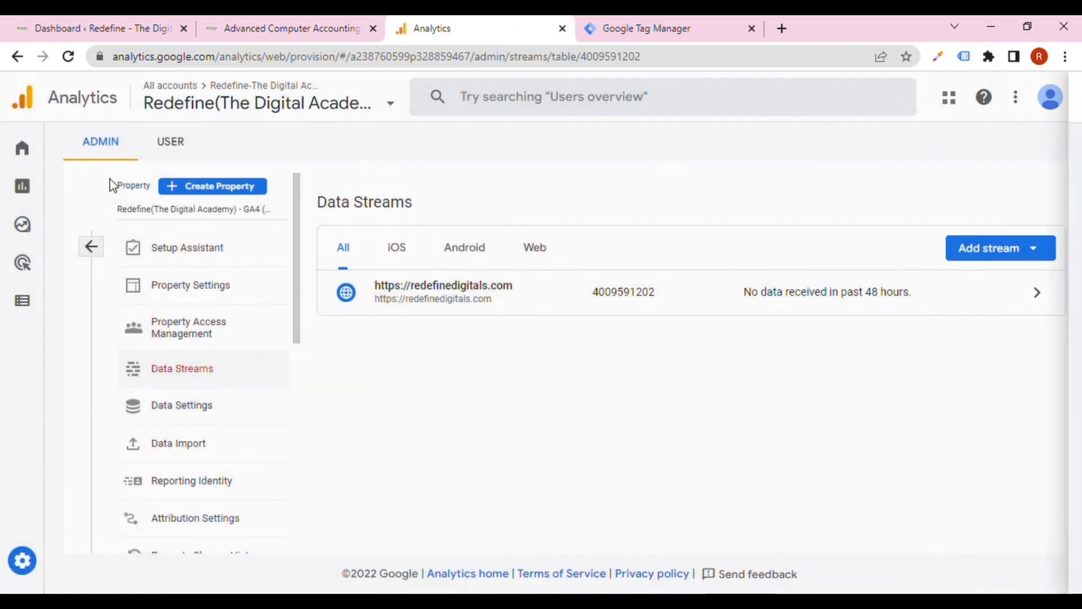
pyautogui.click(245, 104)
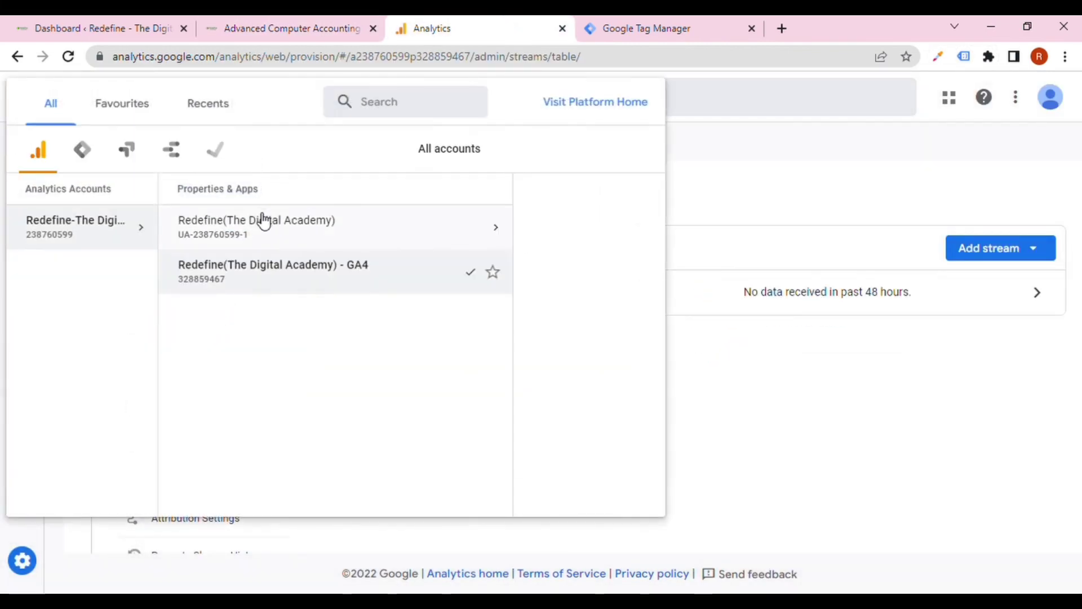
pyautogui.click(264, 221)
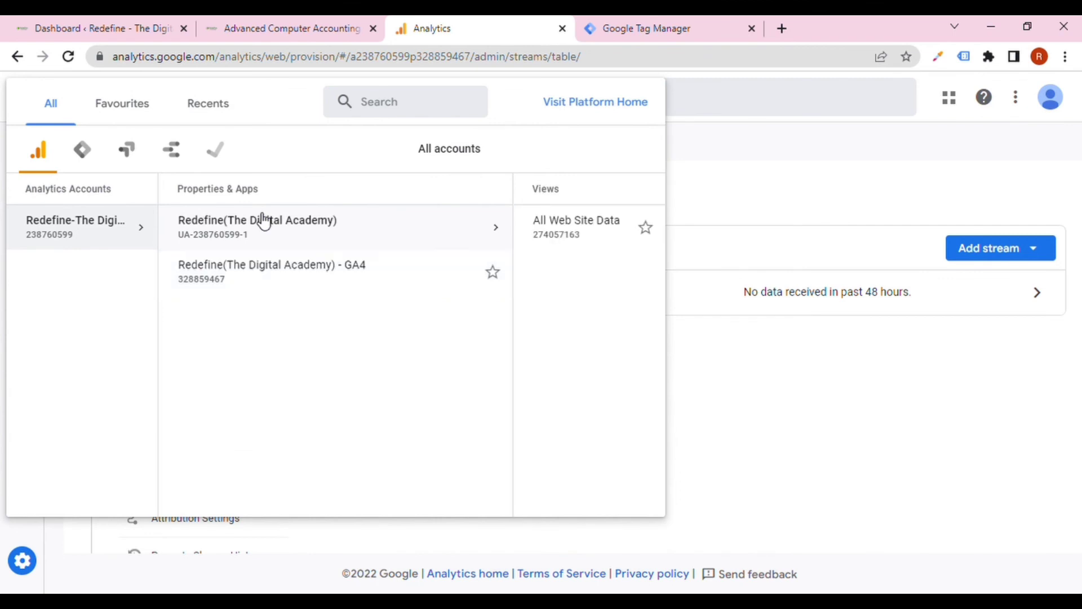
pyautogui.click(556, 231)
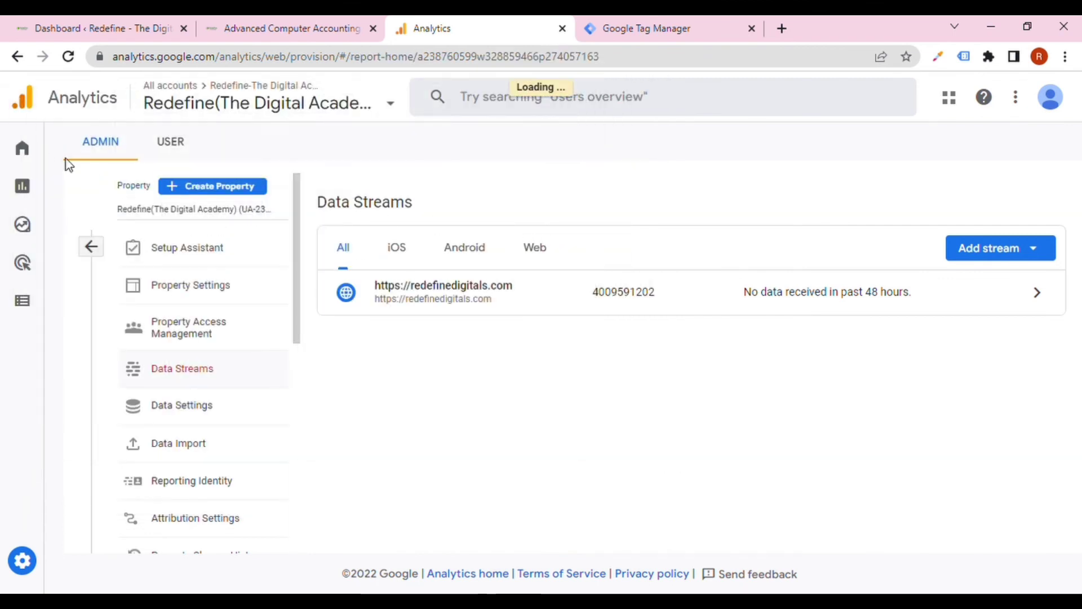
pyautogui.moveTo(33, 158)
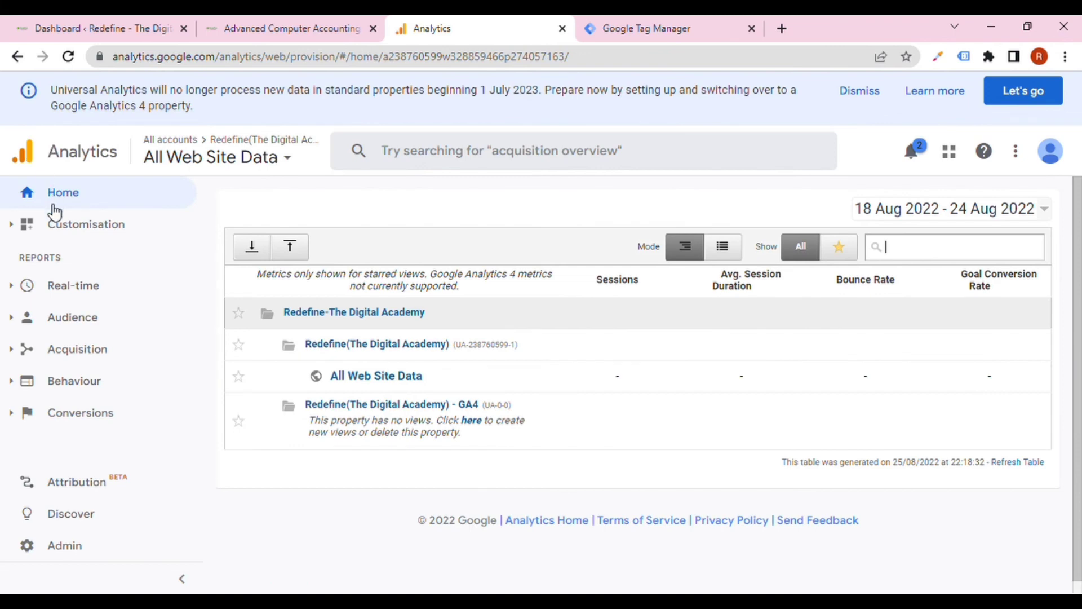
pyautogui.click(79, 199)
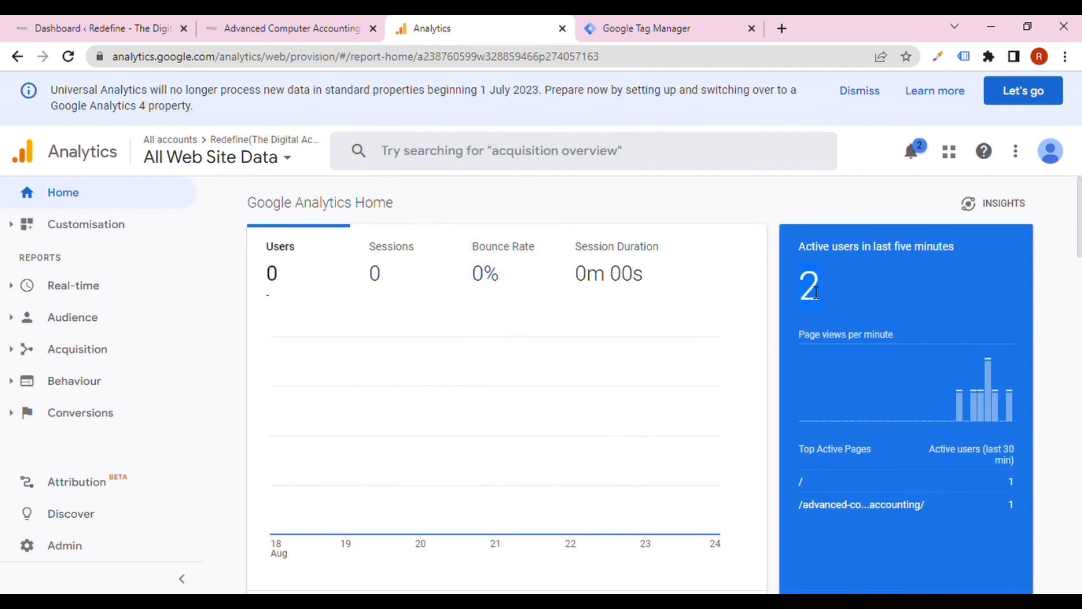
# Compare the active pages in the Analytics home report with the advanced-computer-accounting address of the open website page.
pyautogui.click(330, 24)
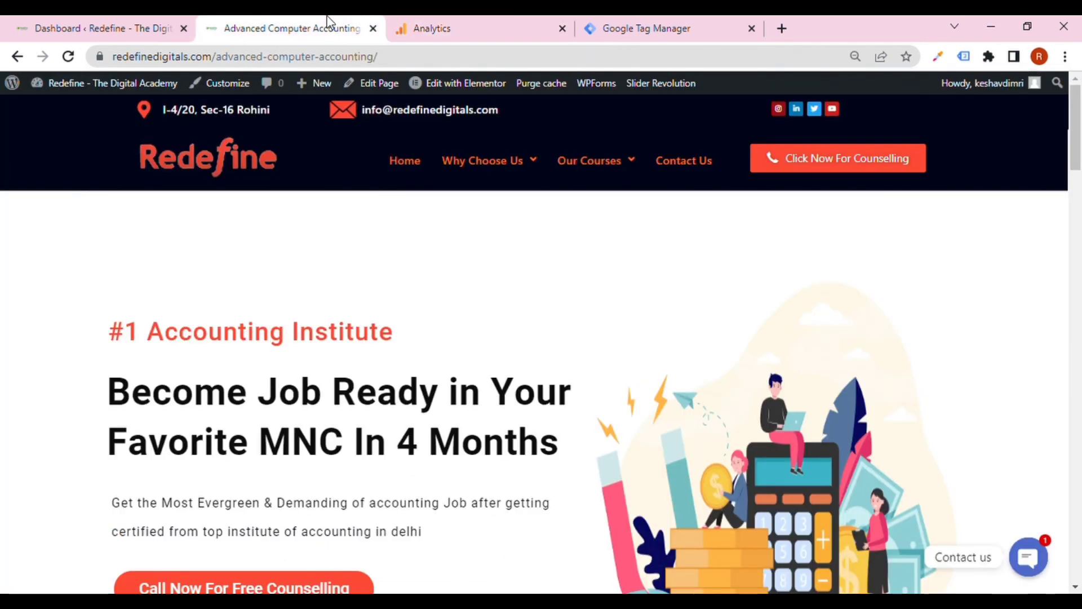
pyautogui.click(481, 17)
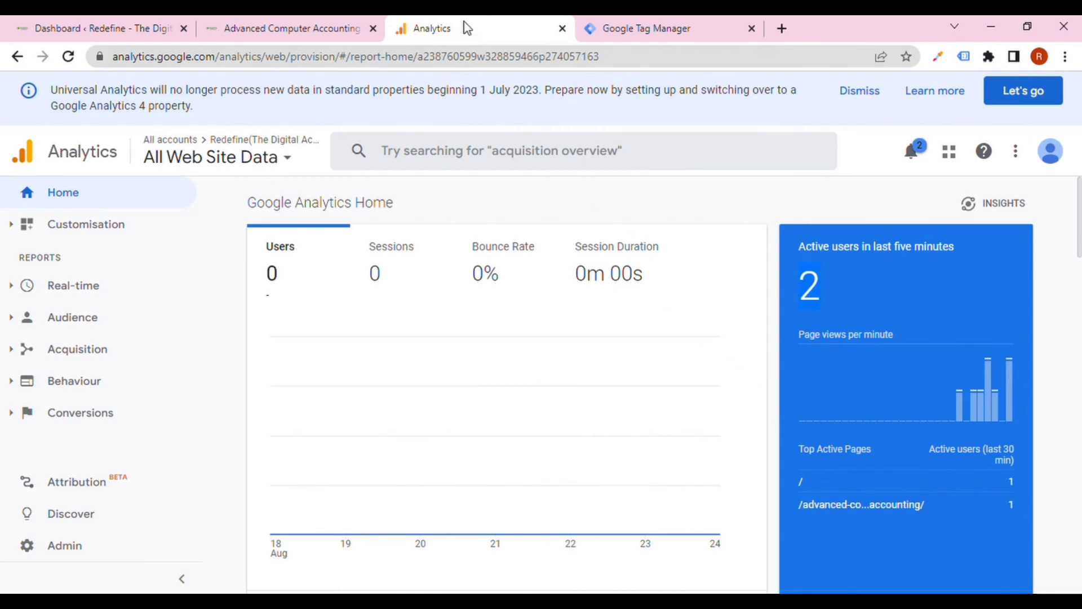
pyautogui.click(374, 19)
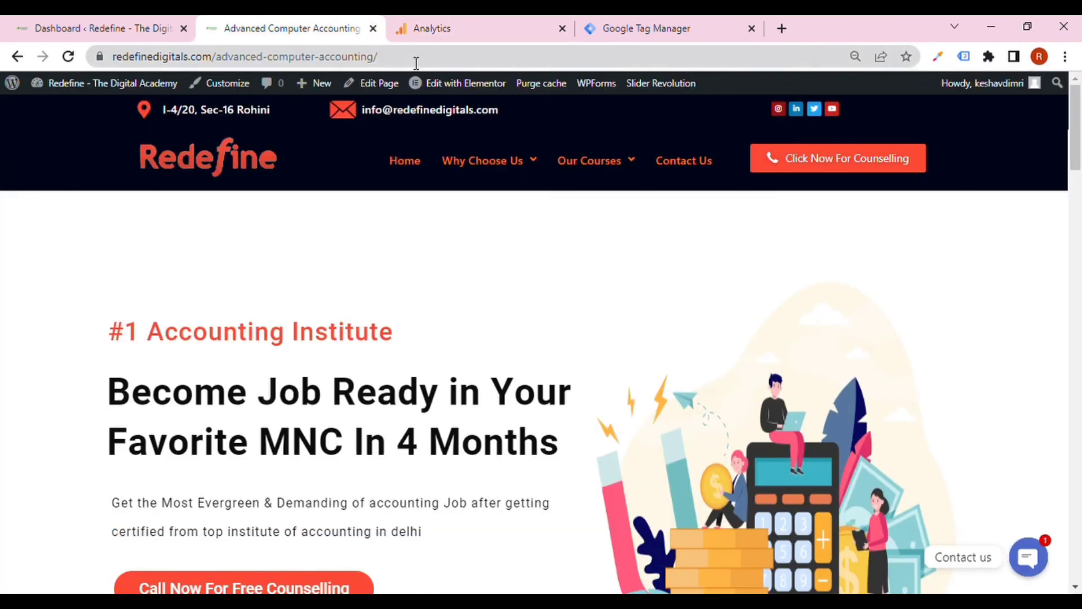
pyautogui.moveTo(416, 57); pyautogui.dragTo(252, 57)
pyautogui.click(464, 23)
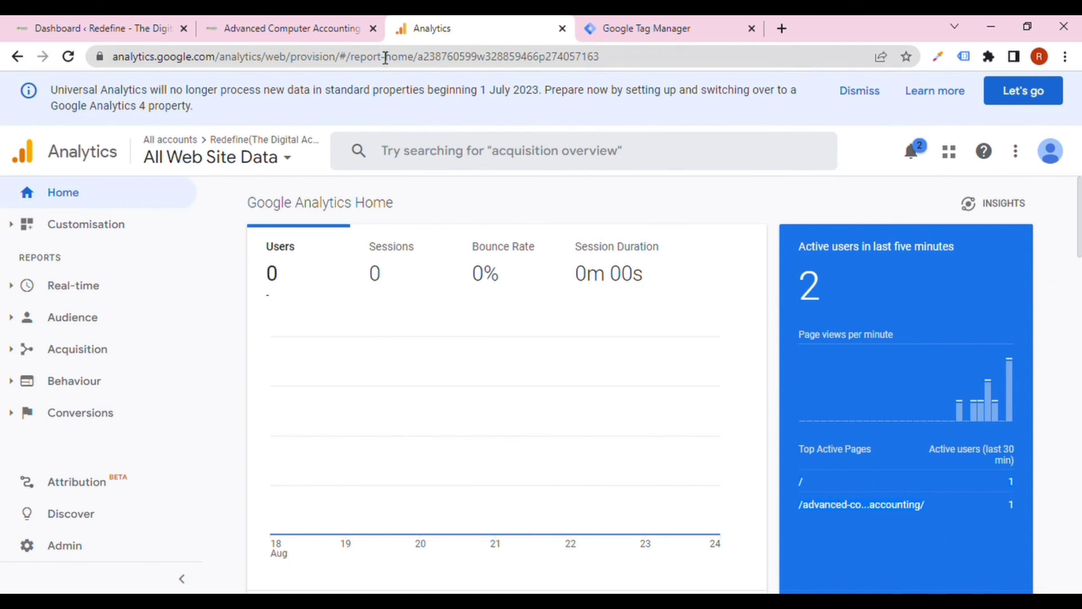
pyautogui.click(250, 24)
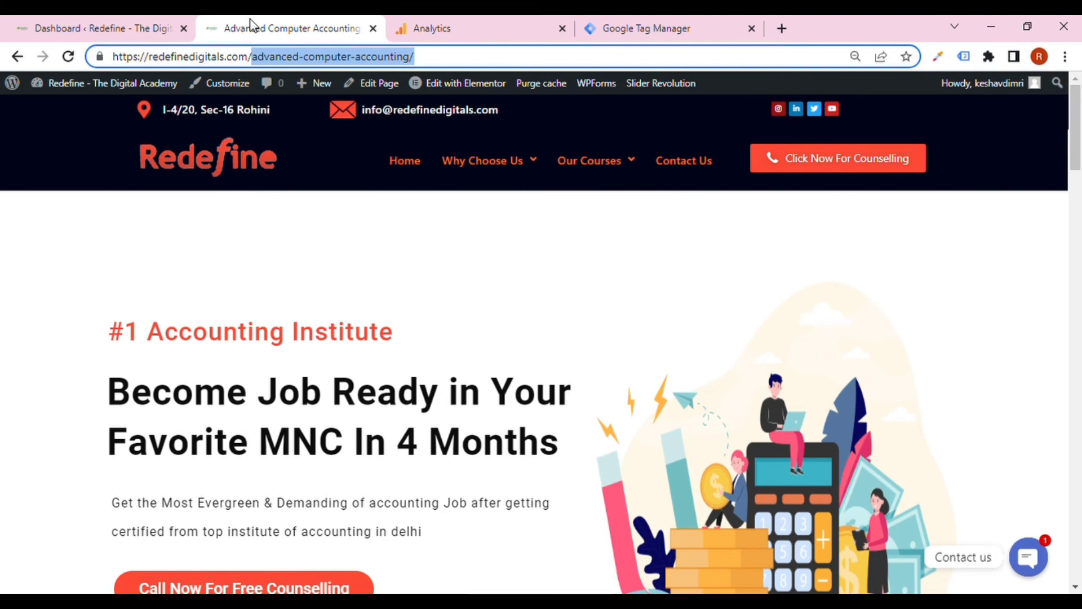
pyautogui.click(466, 17)
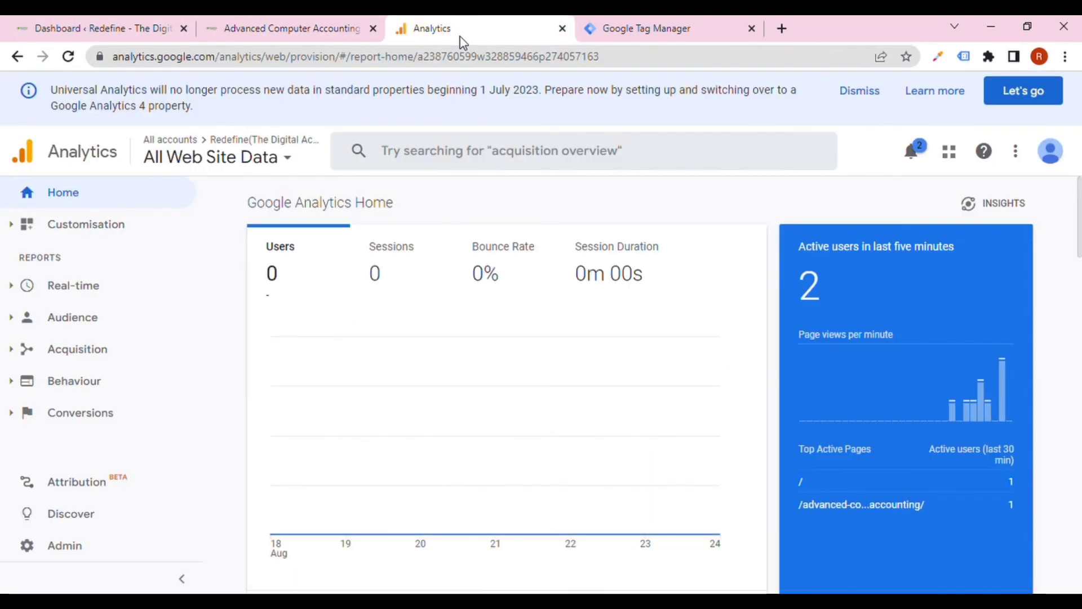
# Return to the website and open its Team Members page as another test visit.
pyautogui.click(285, 25)
pyautogui.click(119, 26)
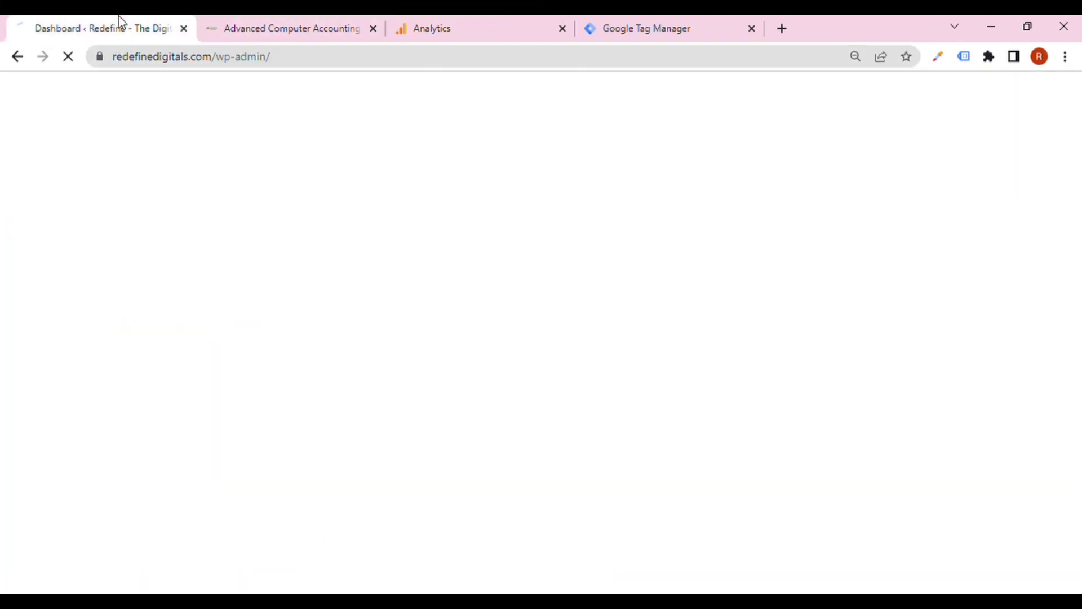
pyautogui.click(442, 21)
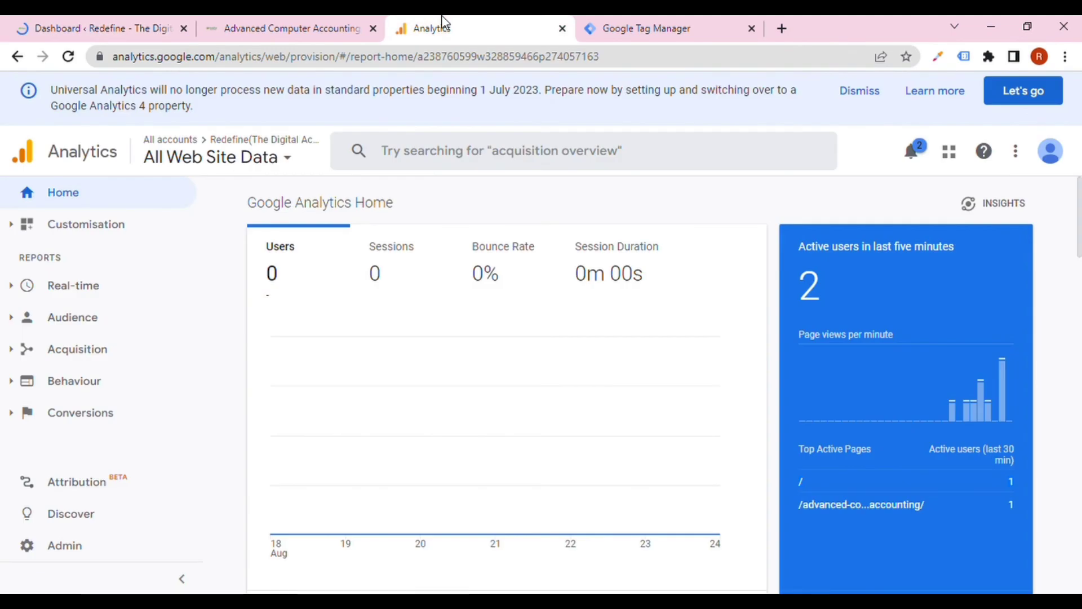
pyautogui.click(333, 25)
pyautogui.moveTo(482, 161)
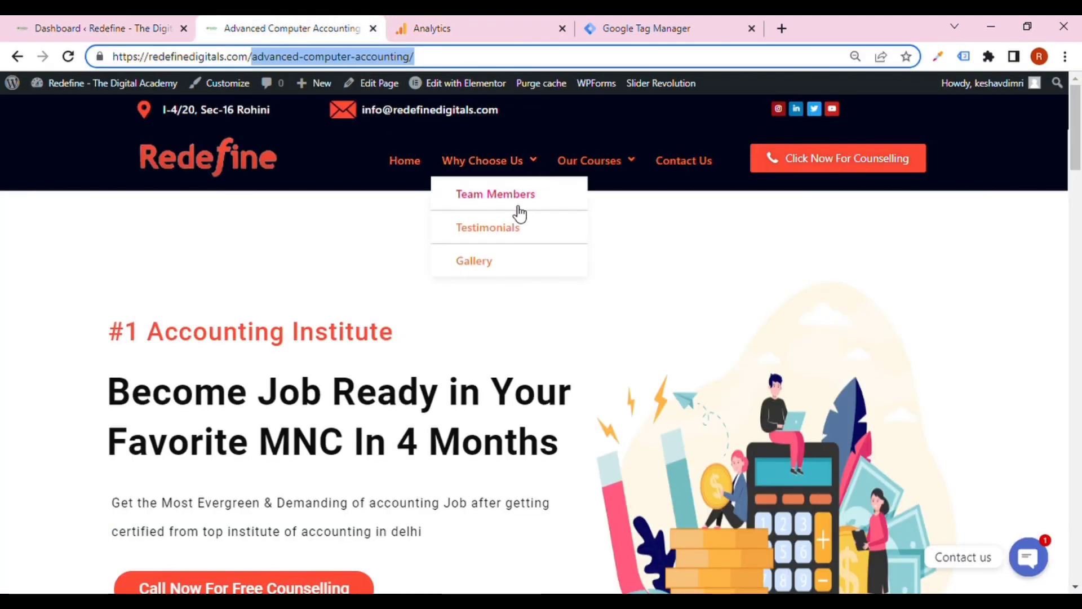
pyautogui.click(516, 197)
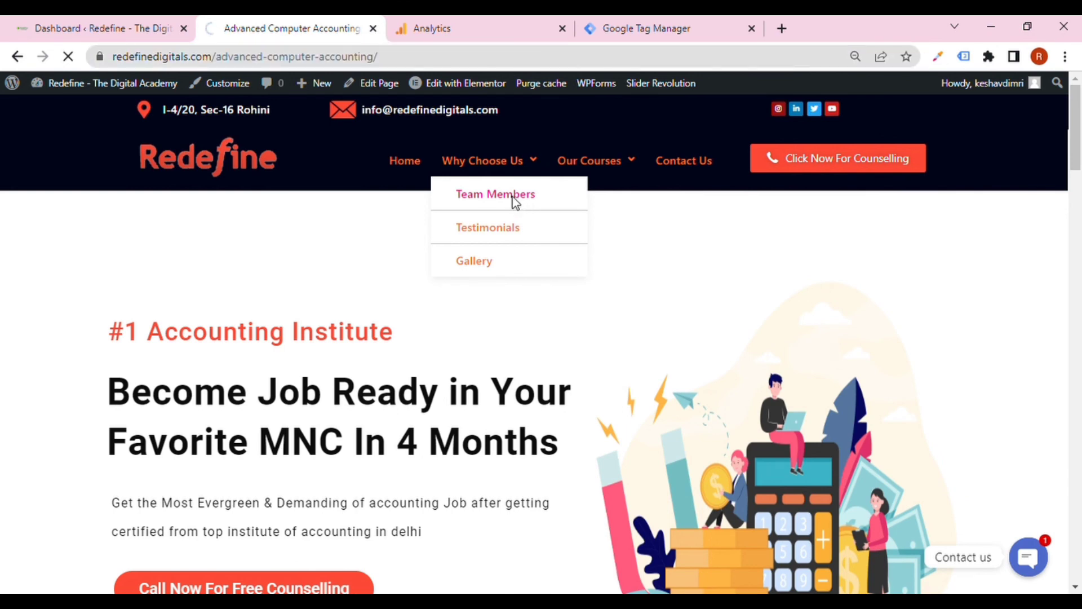
# Compare the top active pages in the Analytics home report with the team-members address of the open website page.
pyautogui.click(485, 20)
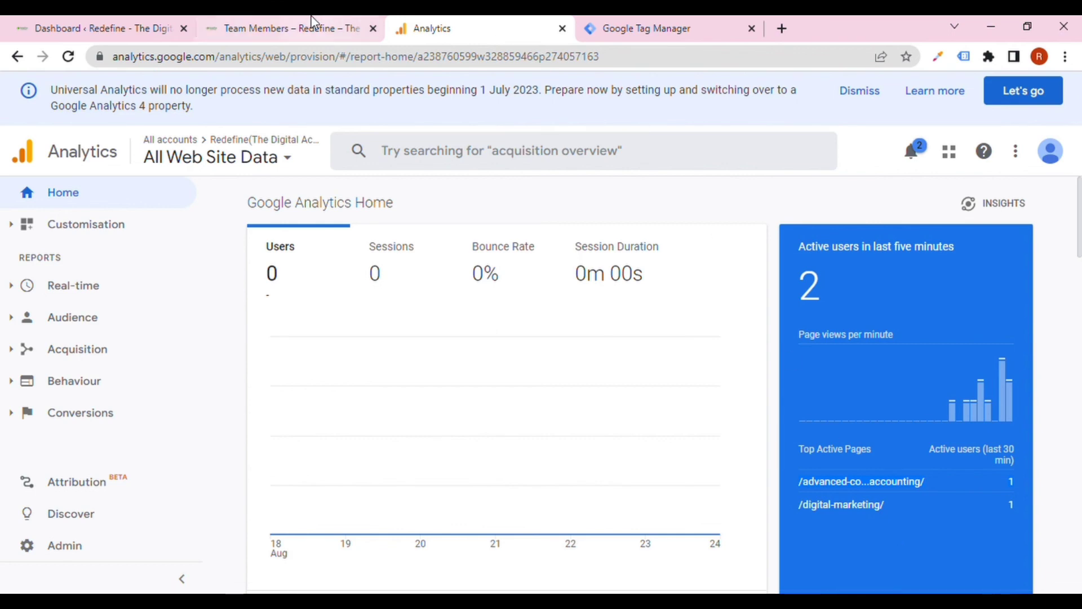
pyautogui.click(279, 16)
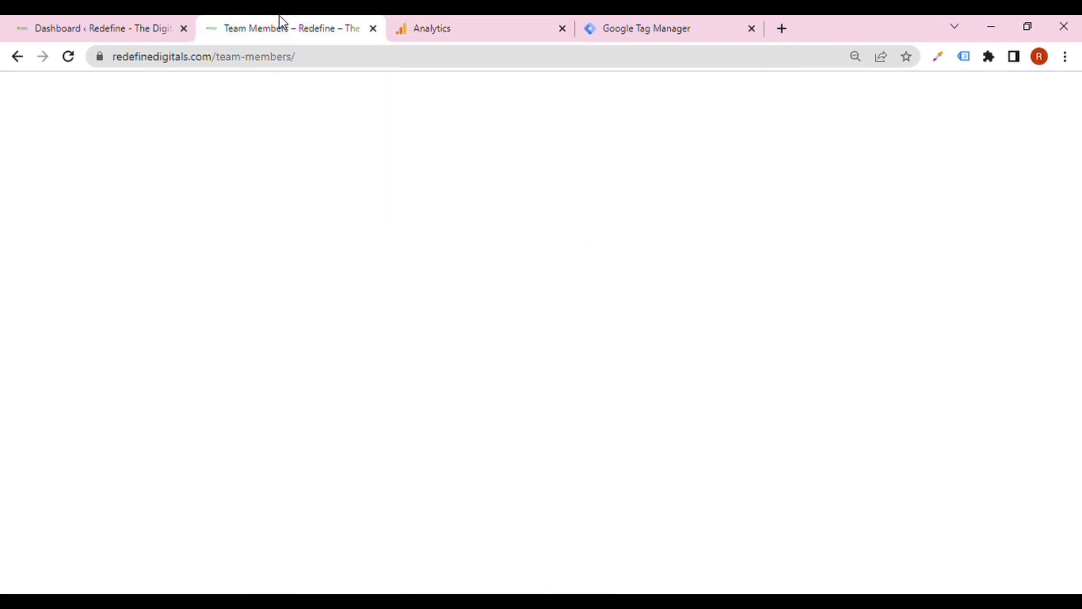
pyautogui.moveTo(267, 56); pyautogui.dragTo(511, 21)
pyautogui.click(511, 22)
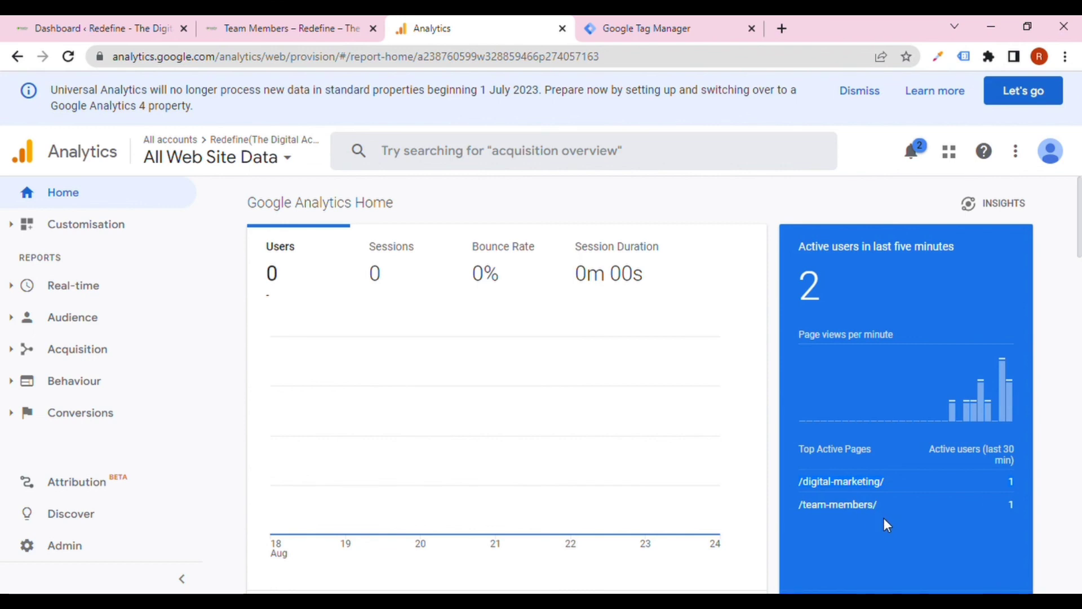
pyautogui.click(668, 30)
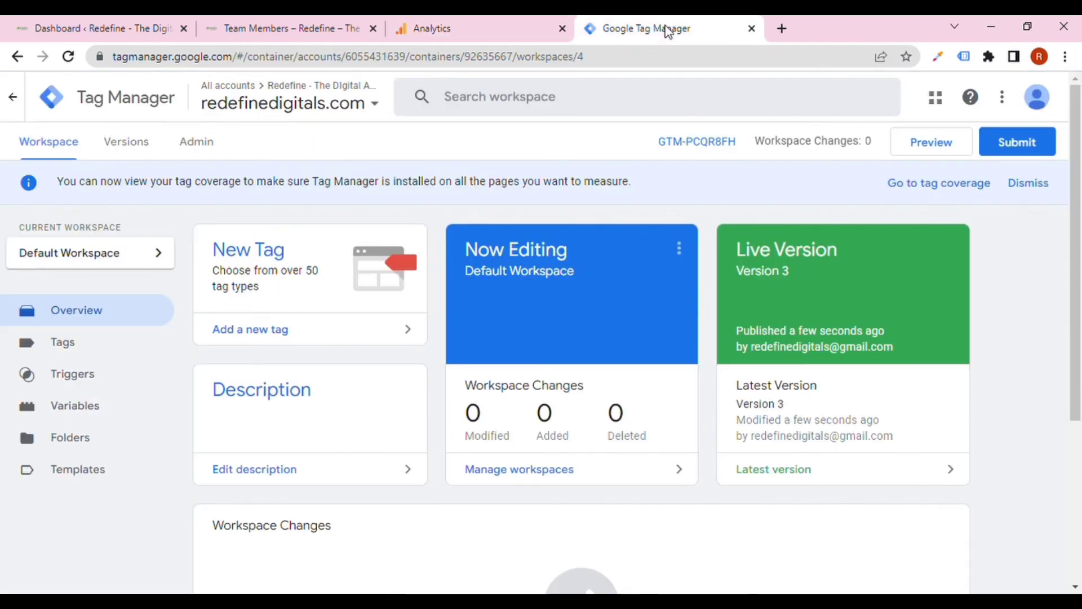
pyautogui.click(938, 148)
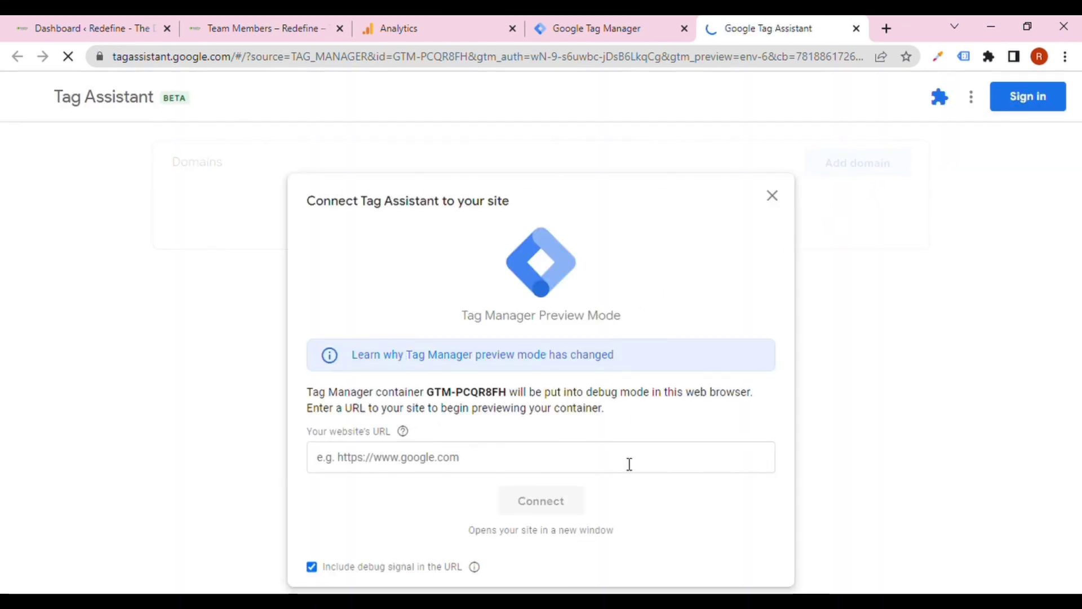
pyautogui.click(262, 28)
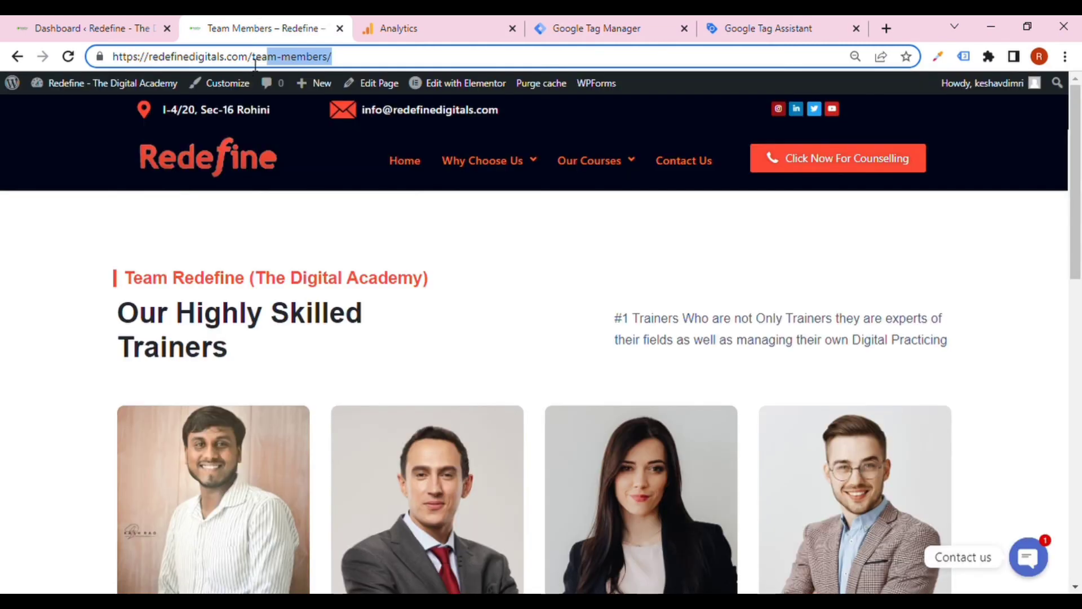
pyautogui.click(252, 58)
pyautogui.hotkey('ctrl', 'a')
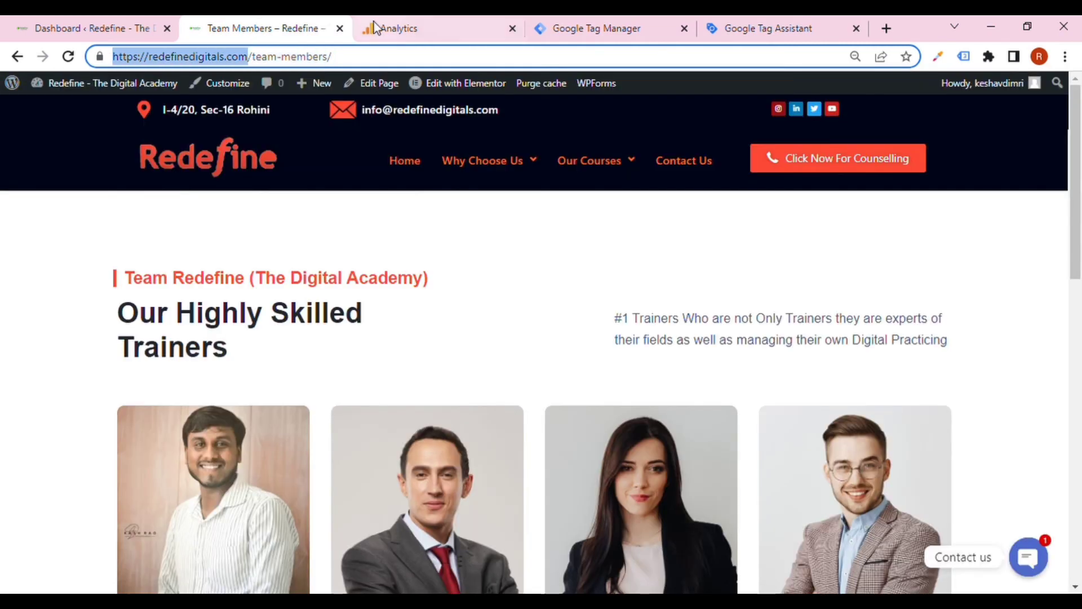
pyautogui.click(747, 25)
pyautogui.click(486, 451)
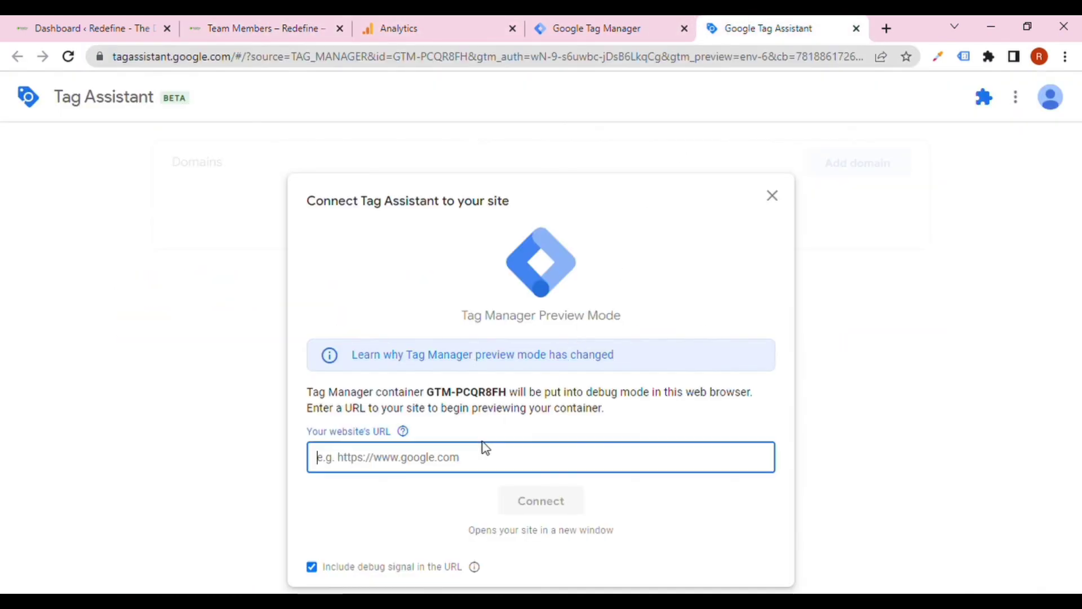
pyautogui.write('https://redefinedigitals.com/')
pyautogui.click(551, 504)
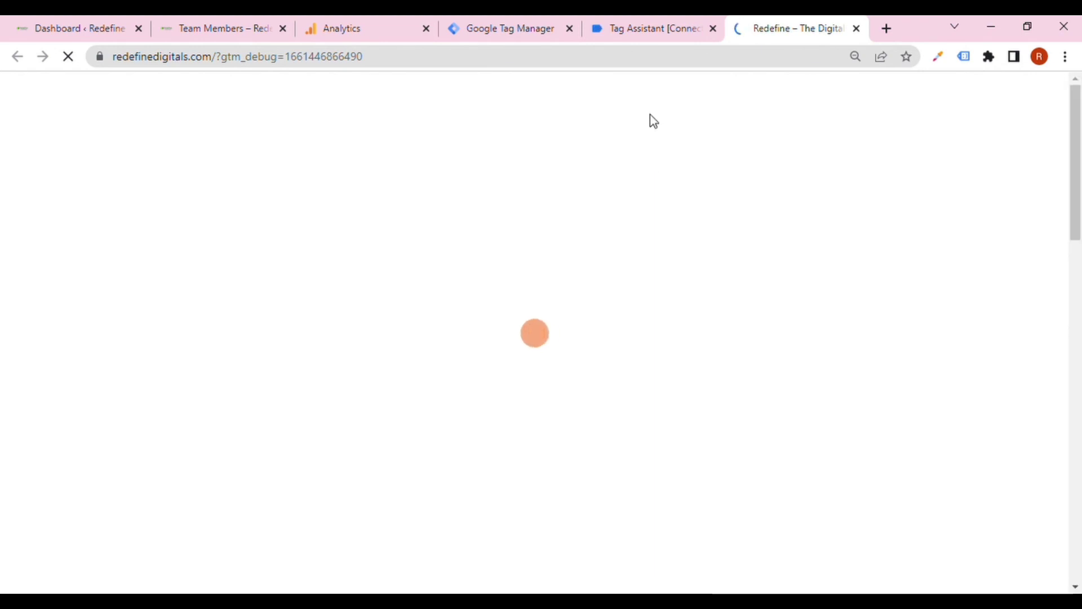
# Check the website page opened in debug mode for its Tag Assistant connection status and the debug parameter in its address.
pyautogui.click(645, 17)
pyautogui.click(759, 15)
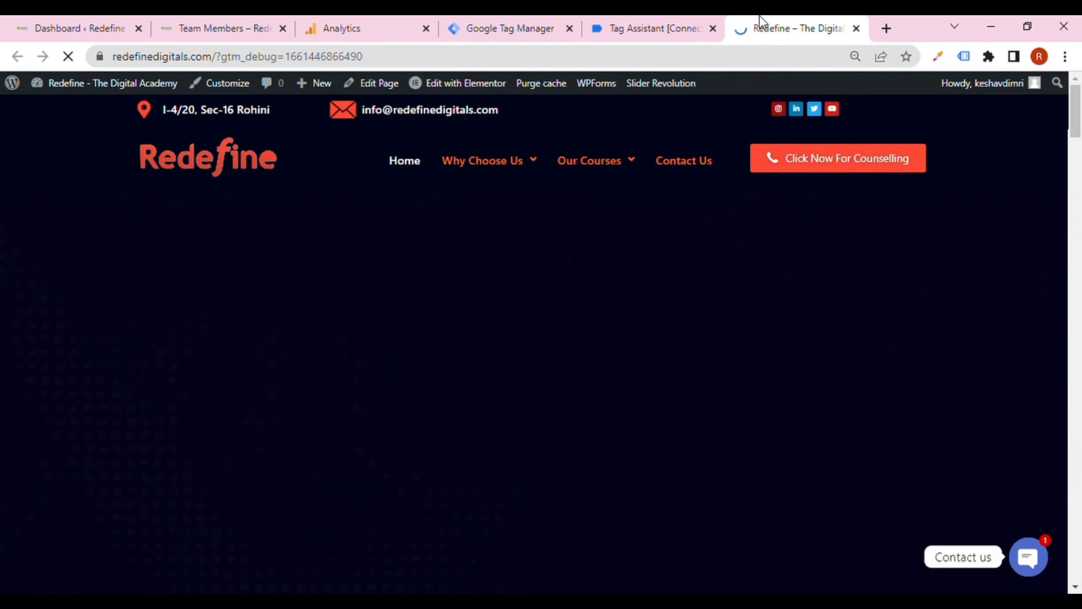
pyautogui.scroll(-1, 593, 346)
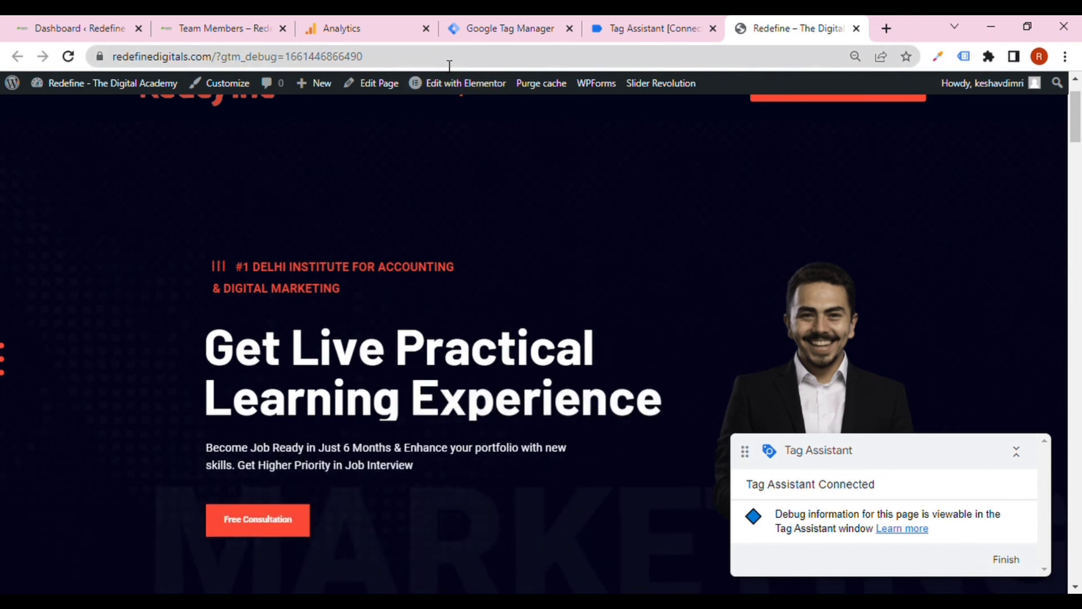
pyautogui.moveTo(447, 63); pyautogui.dragTo(370, 67)
# Return to Tag Assistant, continue past the connection notice and examine which tags fired in the container summary.
pyautogui.click(649, 24)
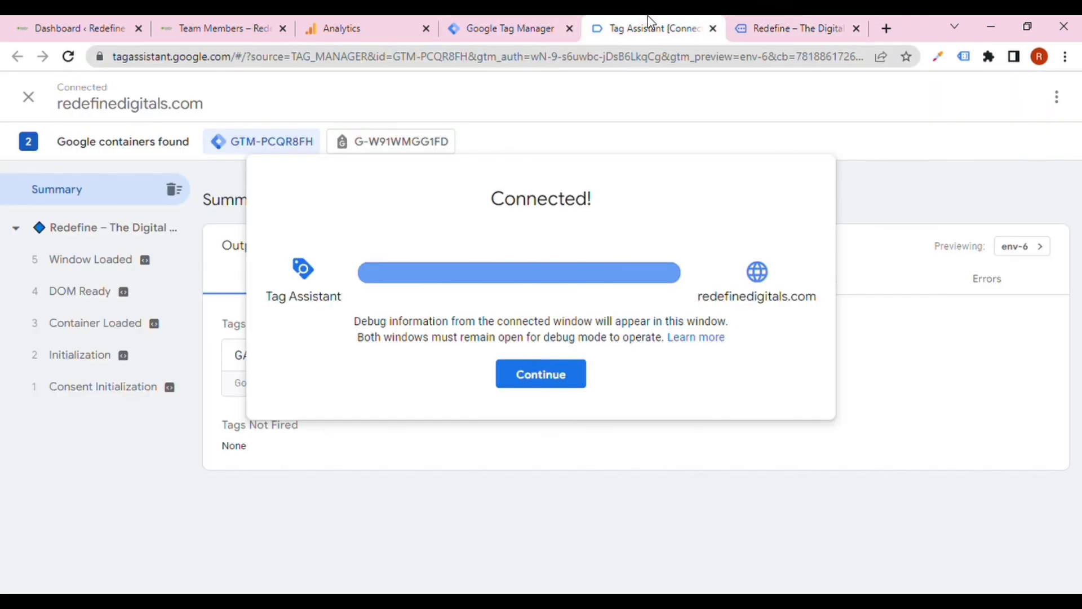
pyautogui.click(565, 377)
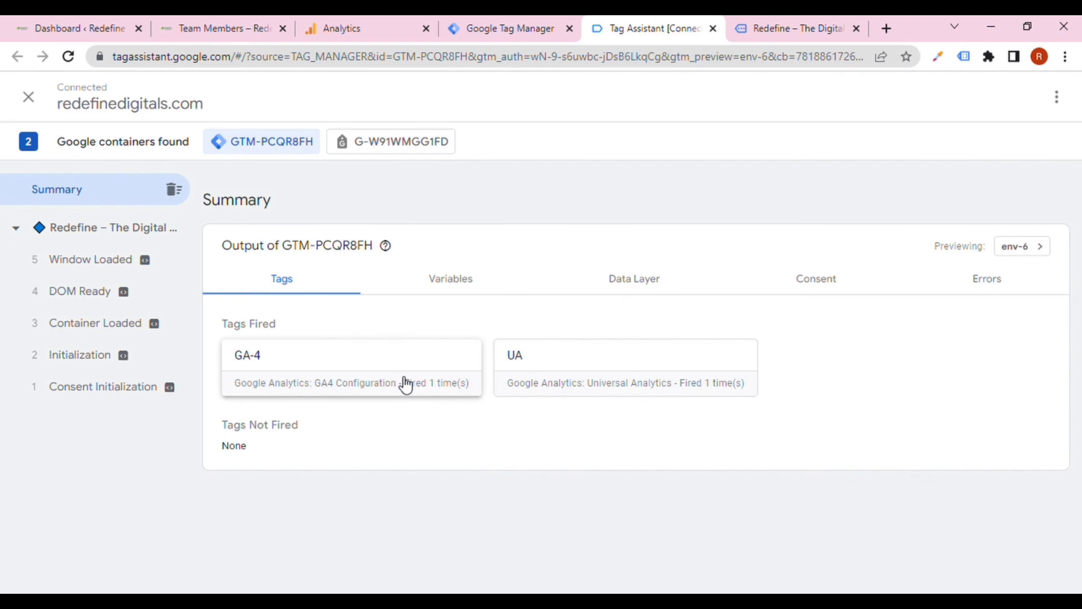
pyautogui.moveTo(169, 386)
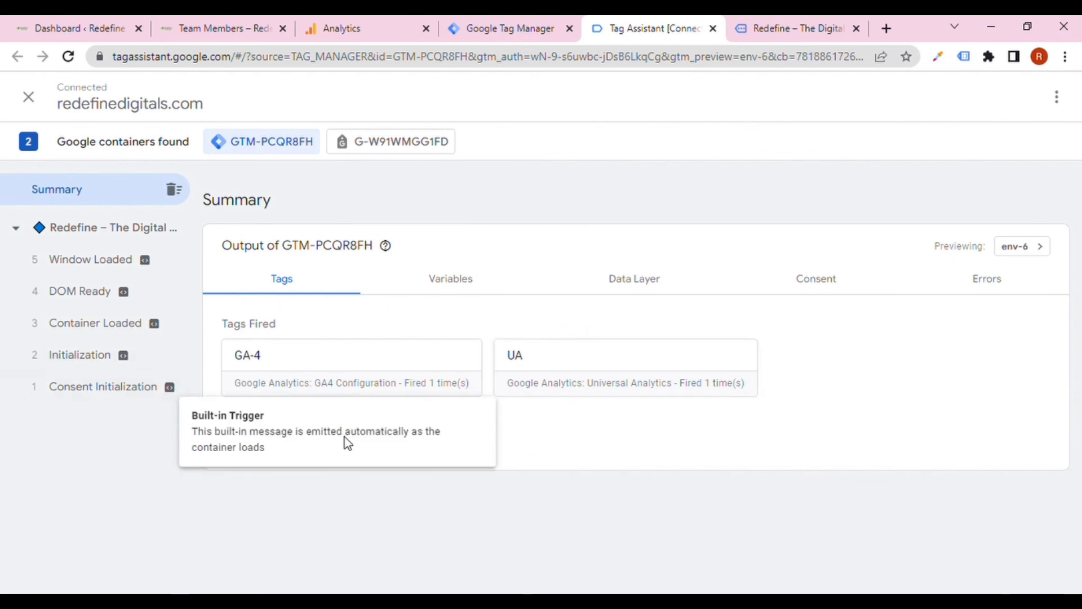